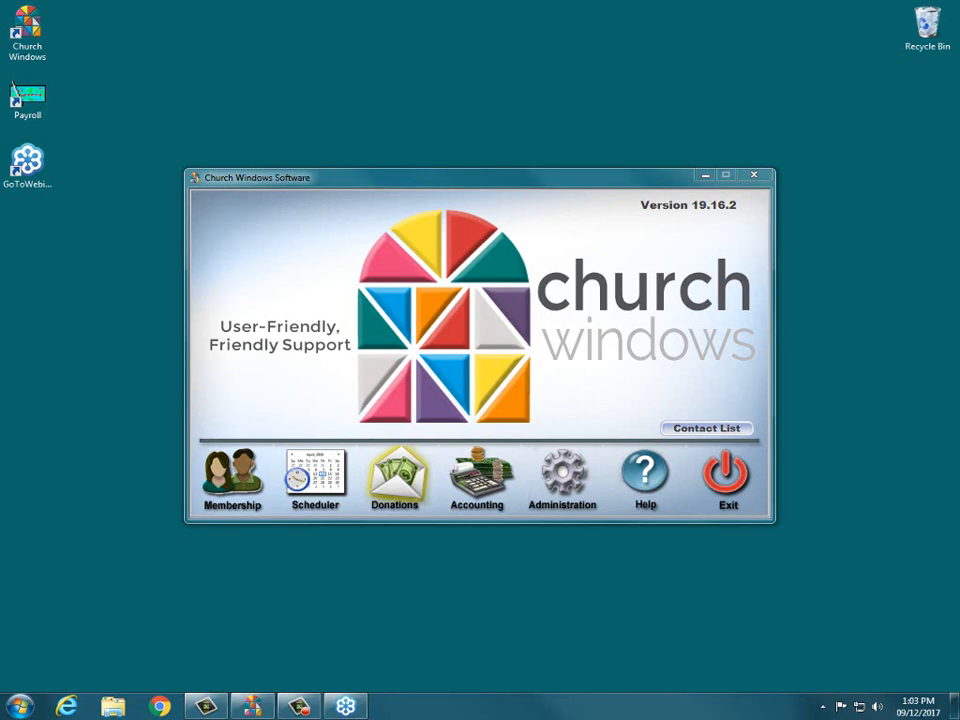
- Open the Donations module and display its reports and export functions
click(392, 476)
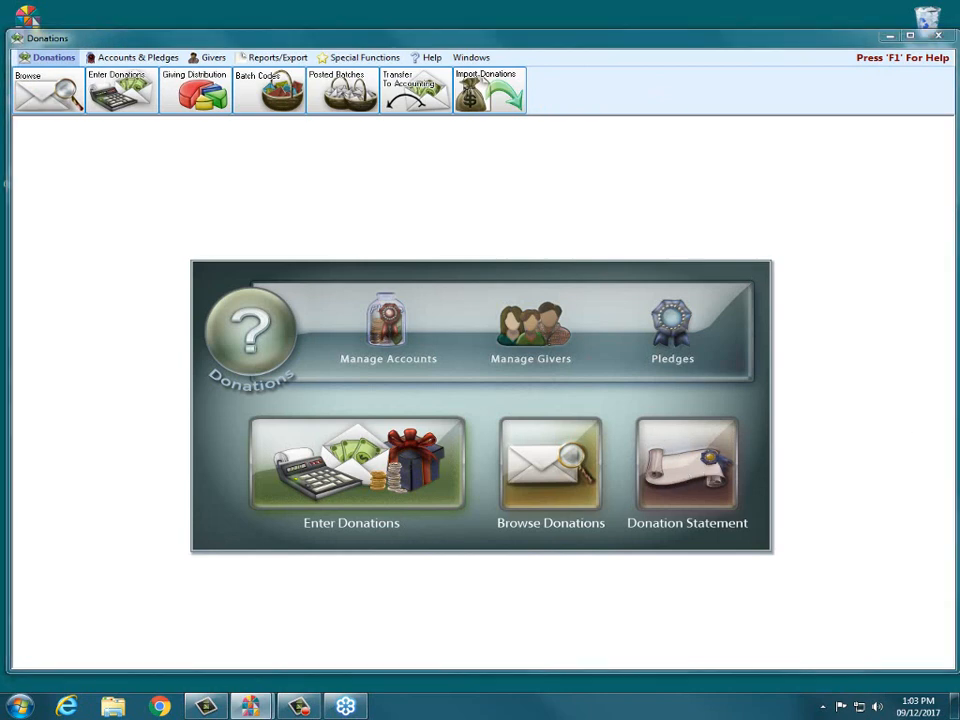
mouse_move(655, 405)
mouse_down()
mouse_move(778, 497)
mouse_move(626, 521)
mouse_move(613, 418)
mouse_move(662, 404)
mouse_up()
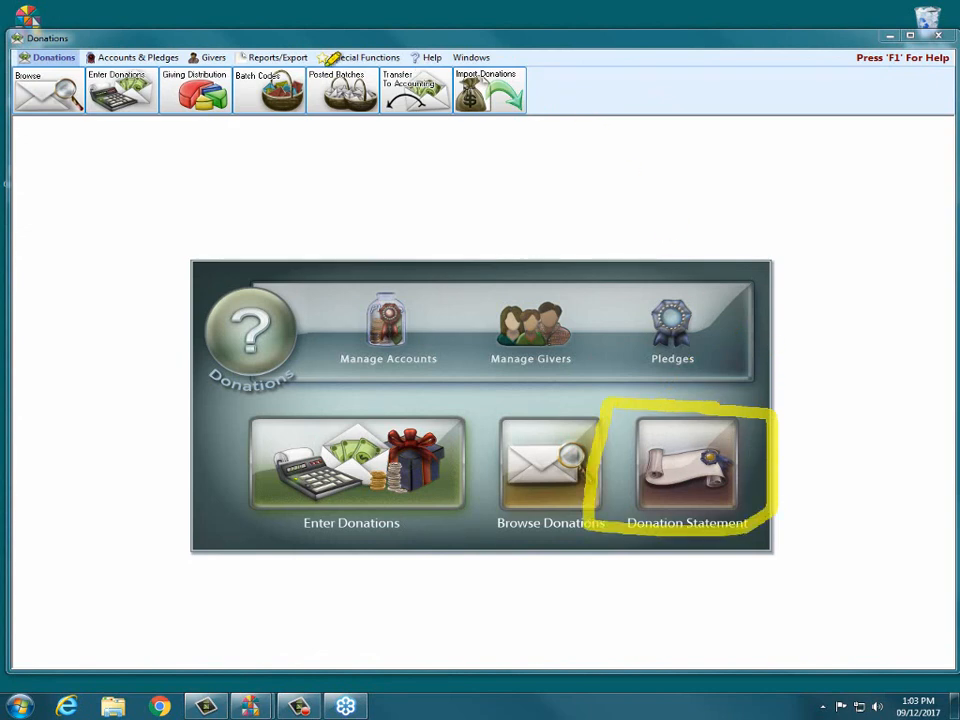
drag(238, 57, 306, 57)
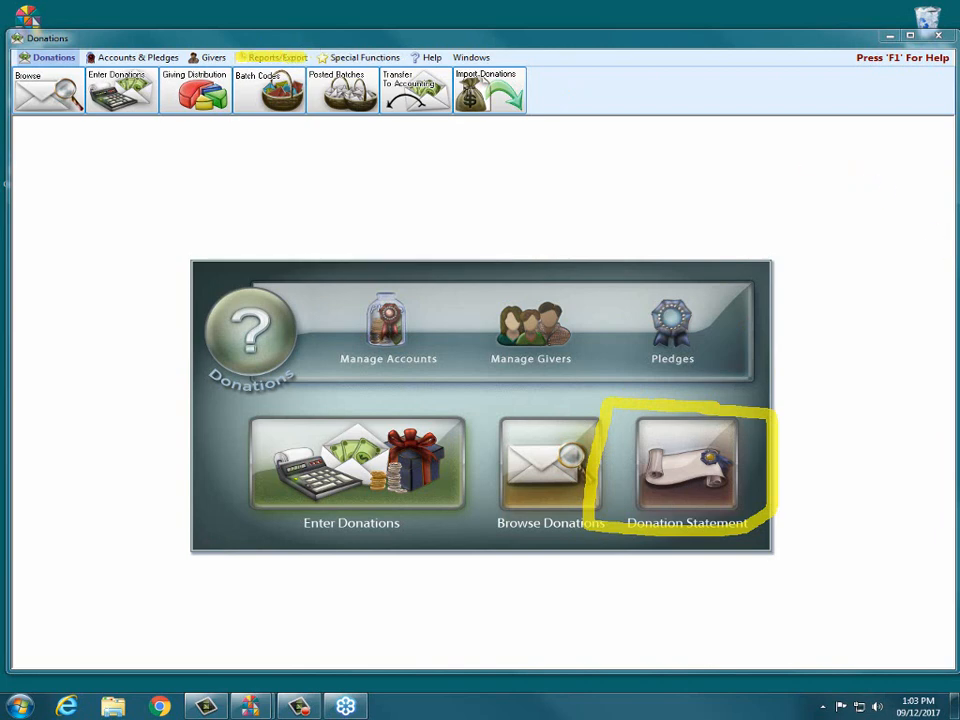
click(255, 57)
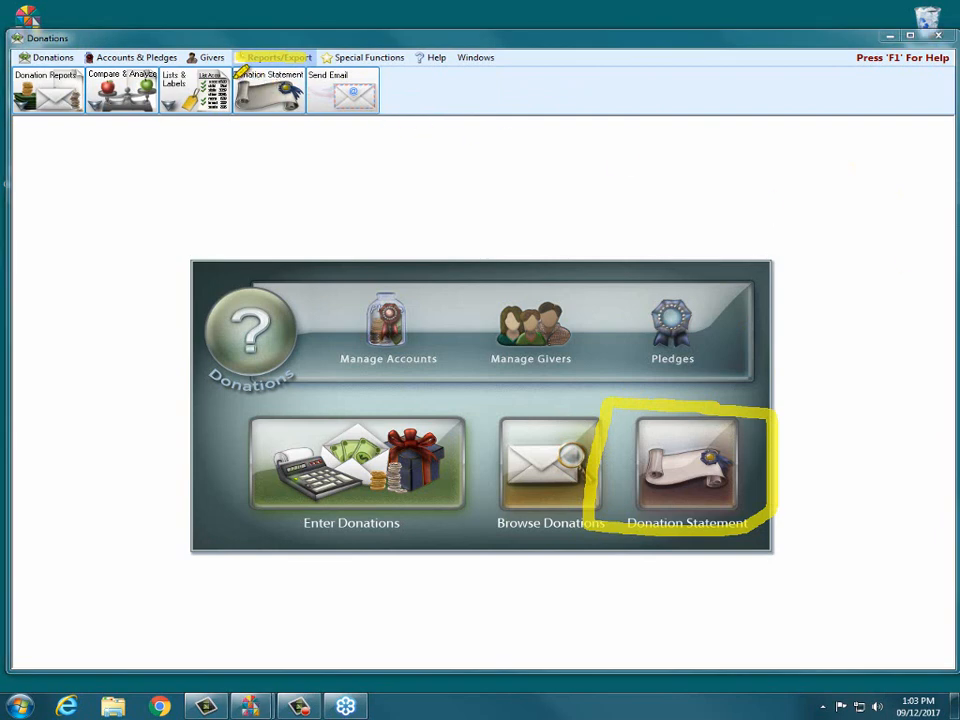
mouse_move(235, 79)
mouse_down()
mouse_move(277, 67)
mouse_move(313, 112)
mouse_move(233, 80)
mouse_up()
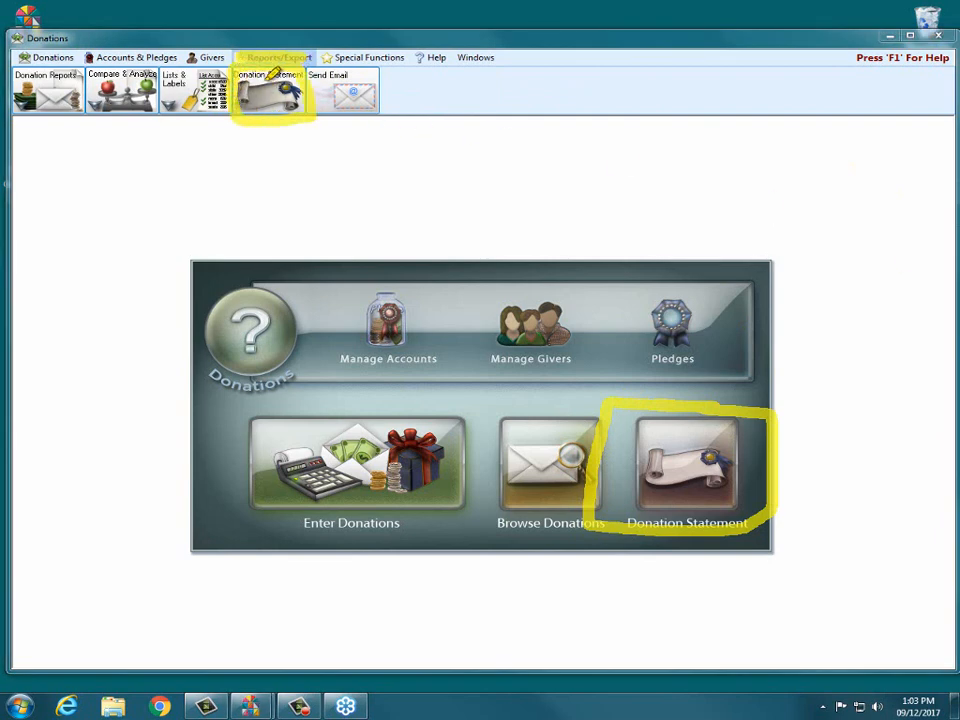
key(Escape)
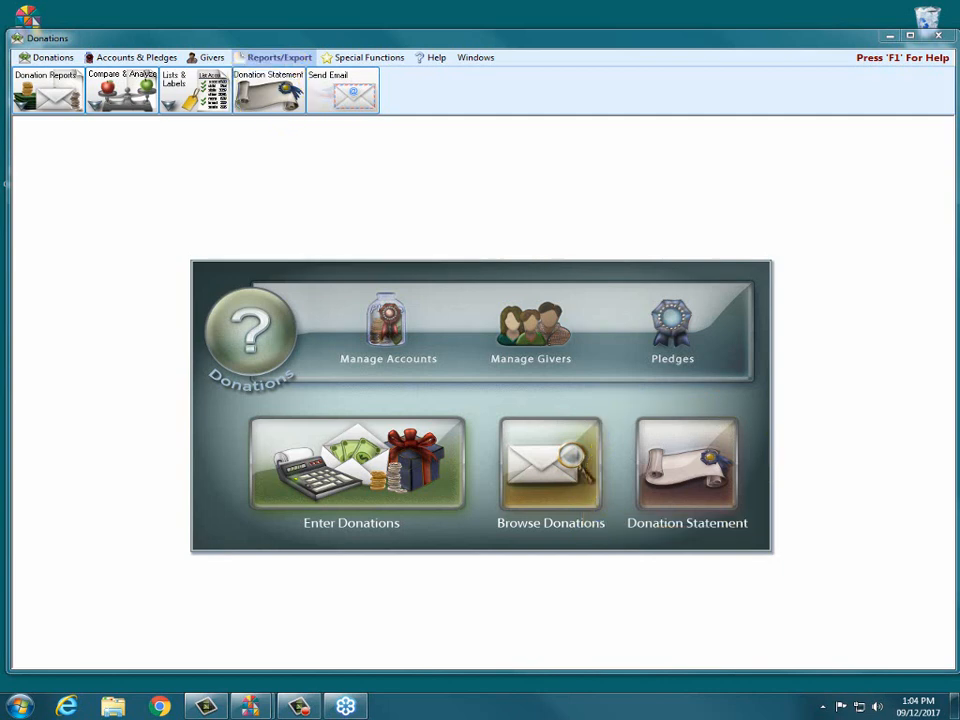
- Start a donation statement, keep the preset recipient selection for 01/01/2017 to 12/31/2017, and continue to the statement layout step
click(690, 468)
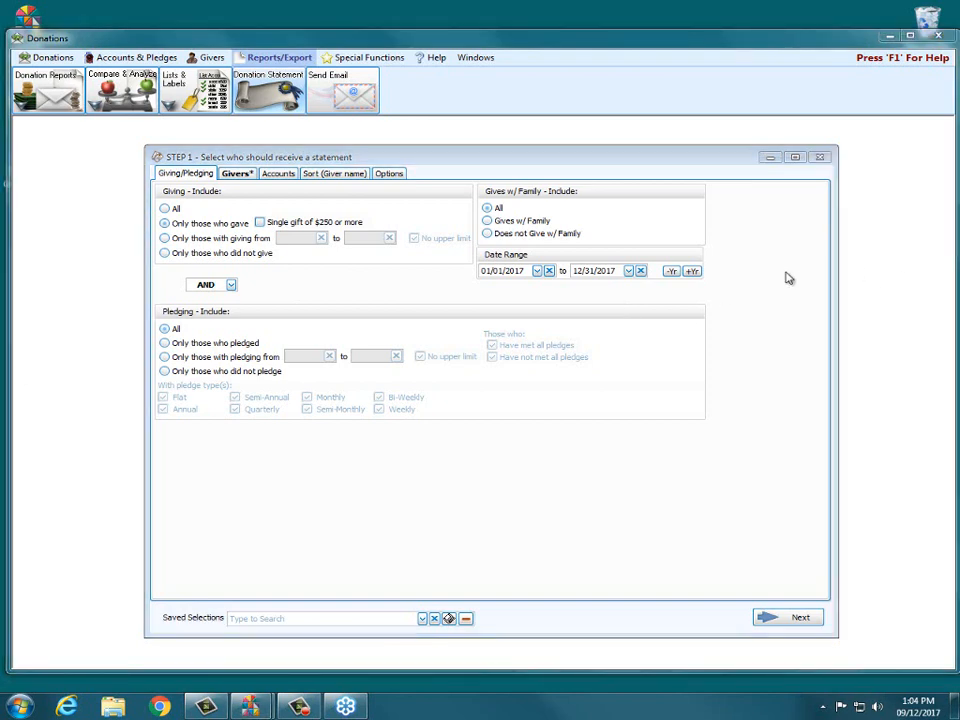
click(790, 619)
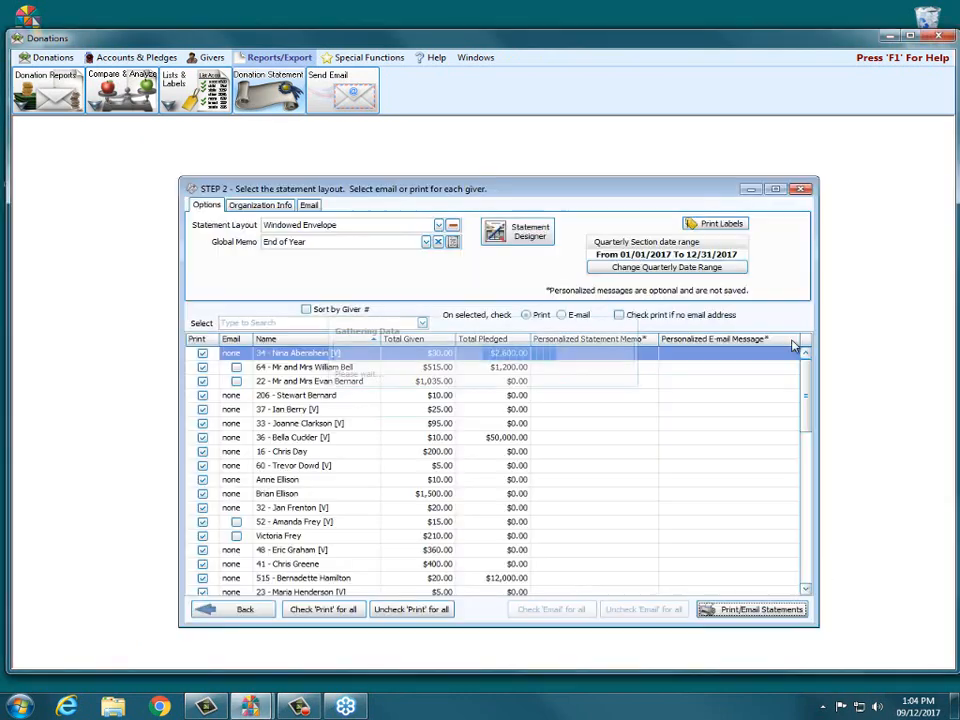
drag(518, 184, 506, 172)
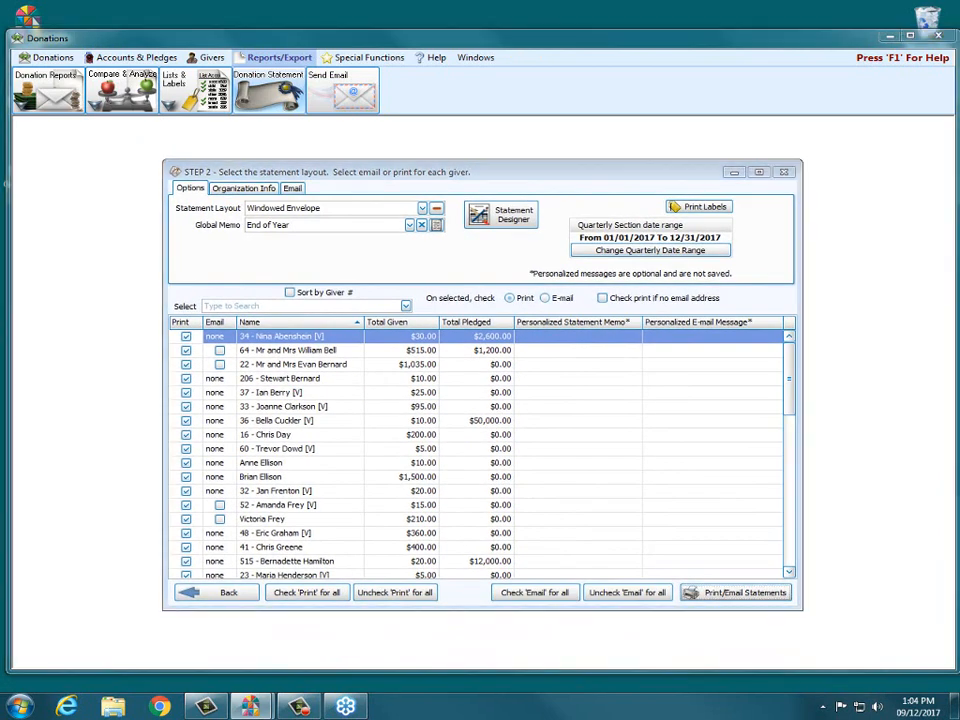
mouse_move(174, 208)
mouse_down()
mouse_move(460, 214)
mouse_move(448, 205)
mouse_move(432, 238)
mouse_up()
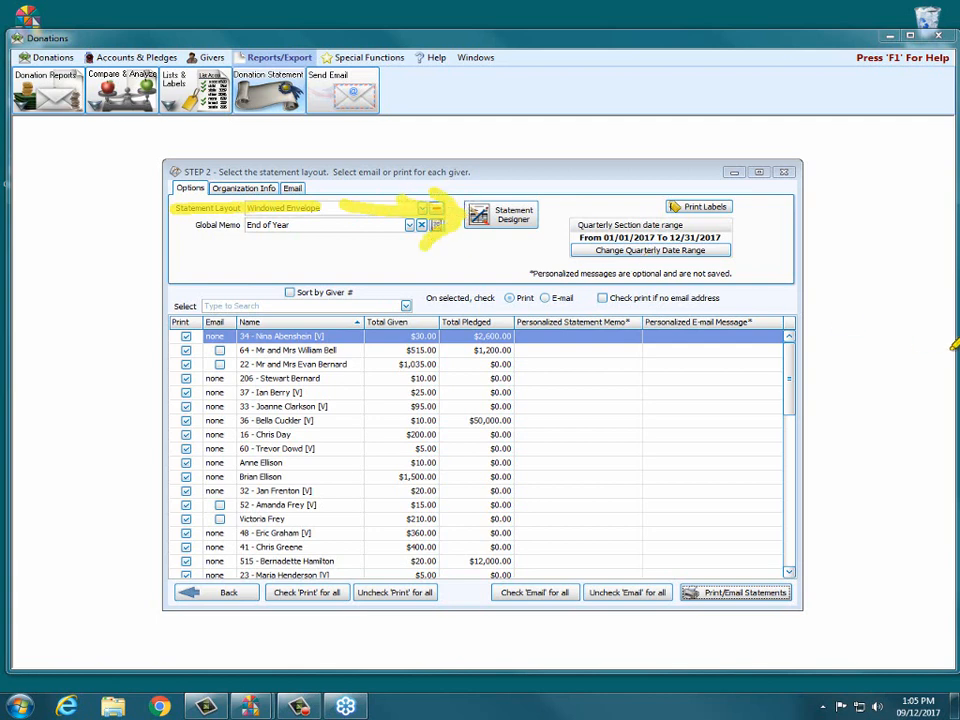
mouse_move(442, 194)
mouse_down()
mouse_move(570, 183)
mouse_move(548, 243)
mouse_move(442, 215)
mouse_move(468, 186)
mouse_move(530, 181)
mouse_up()
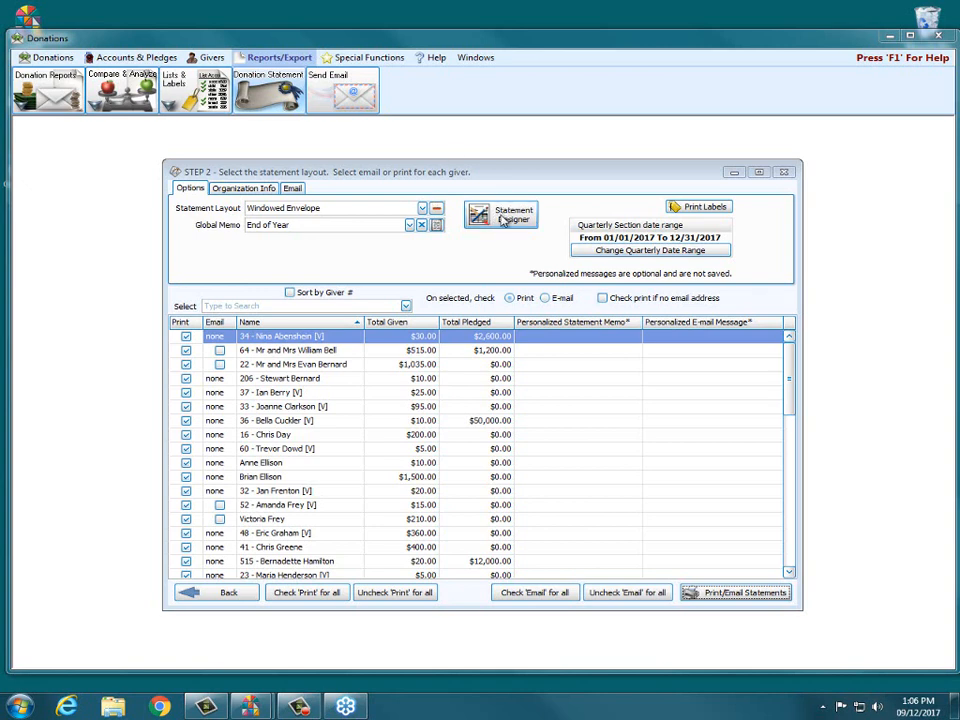
- Select the Windowed Envelope statement layout and open it in the Statement Designer
click(421, 209)
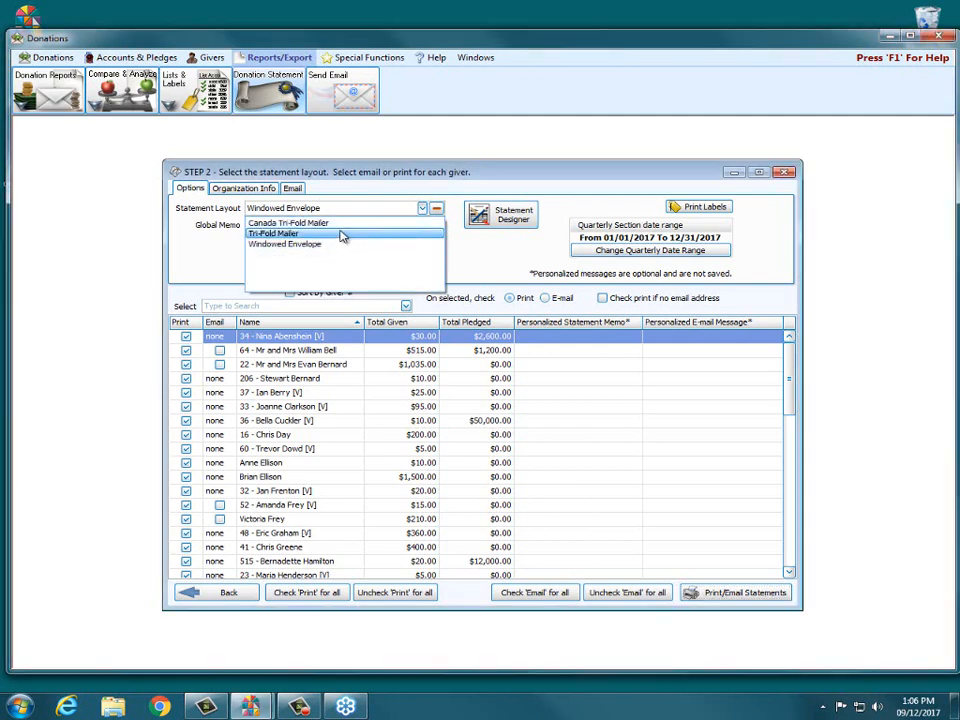
click(289, 246)
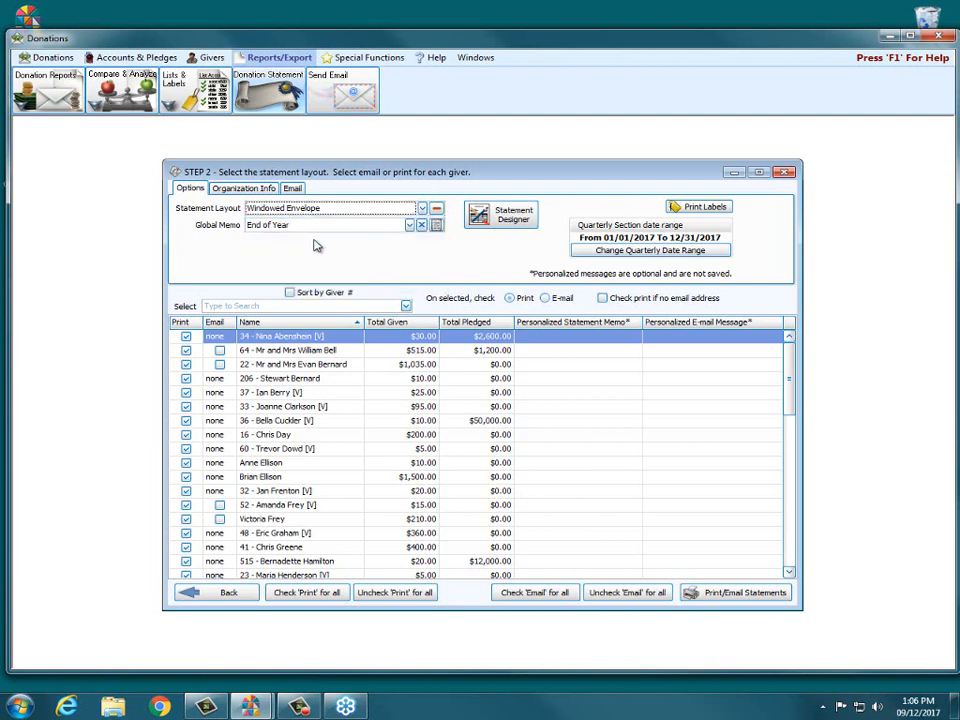
click(504, 215)
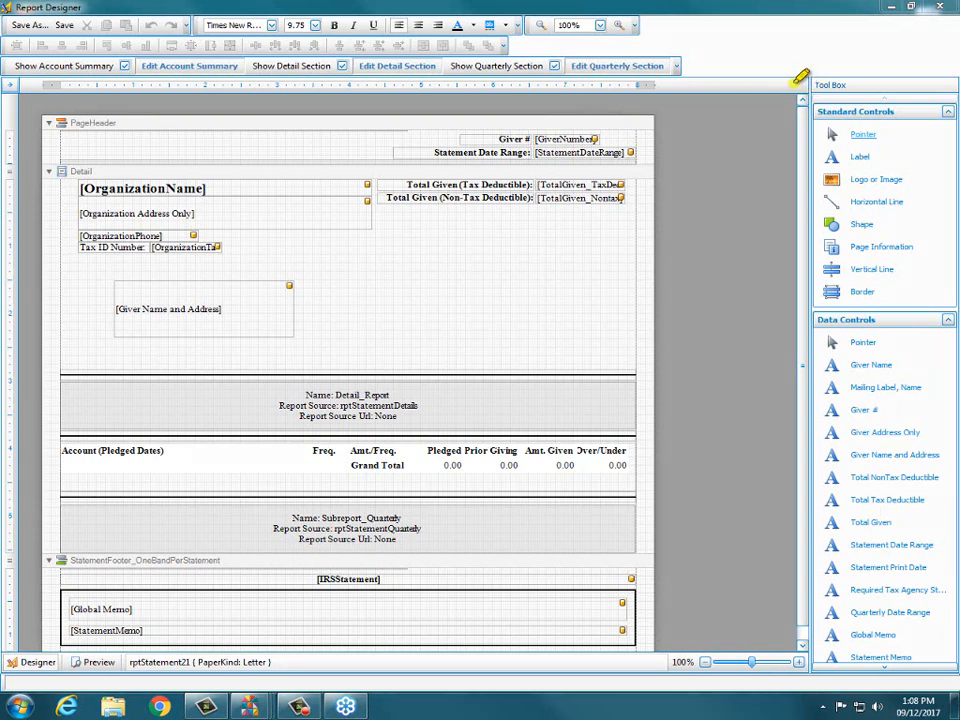
mouse_move(803, 70)
mouse_down()
mouse_move(913, 62)
mouse_move(945, 95)
mouse_move(860, 100)
mouse_move(811, 86)
mouse_up()
mouse_move(657, 82)
mouse_down()
mouse_move(803, 85)
mouse_move(753, 104)
mouse_up()
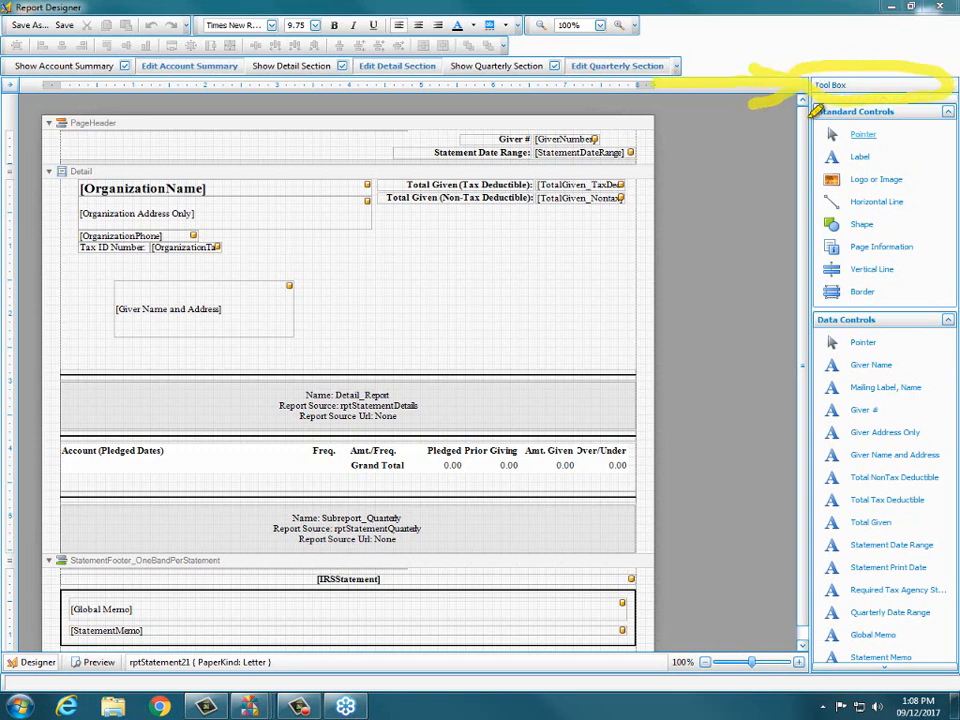
drag(811, 112, 877, 113)
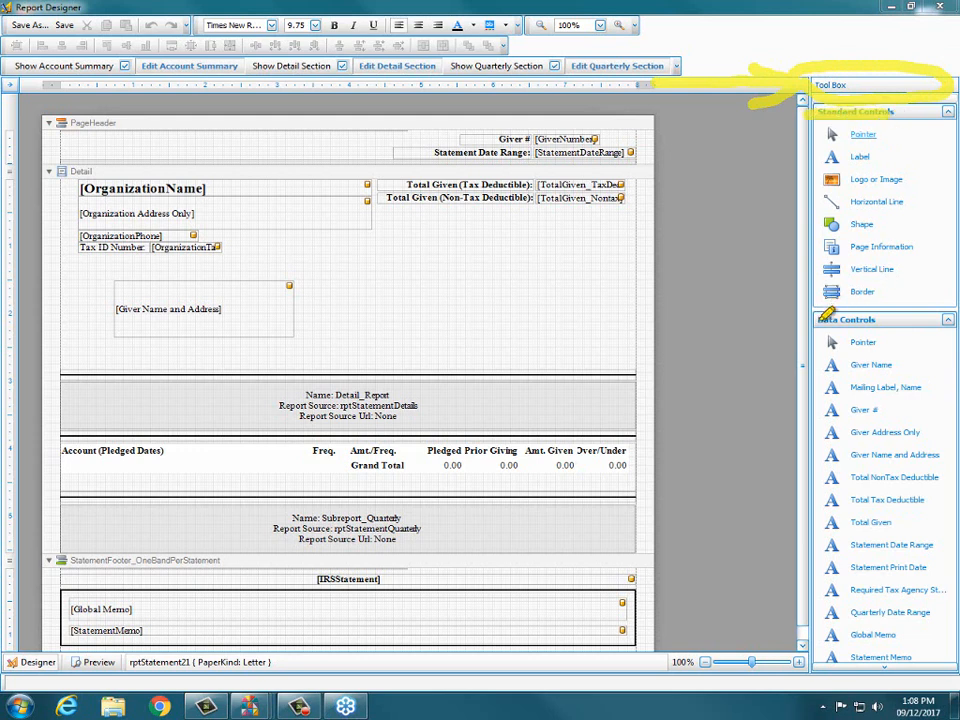
drag(817, 320, 948, 320)
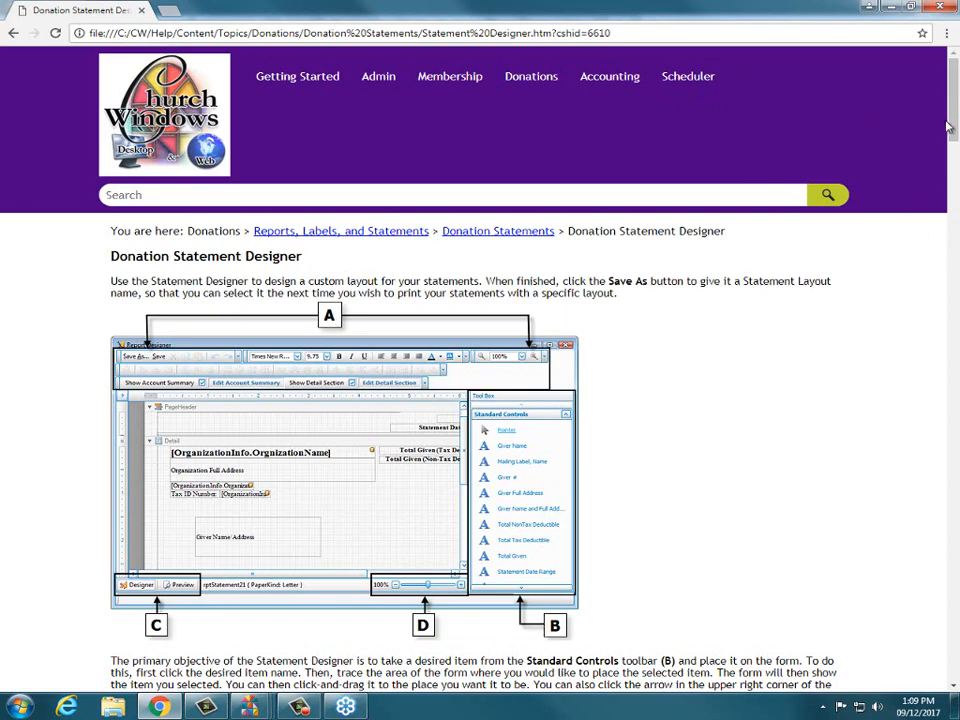
- Review the Donation Statement Designer help page's explanations of the toolbars, Standard Controls tool box, Designer/Preview and zoom, and close the page
drag(952, 86, 952, 156)
scroll(487, 149, down, 3)
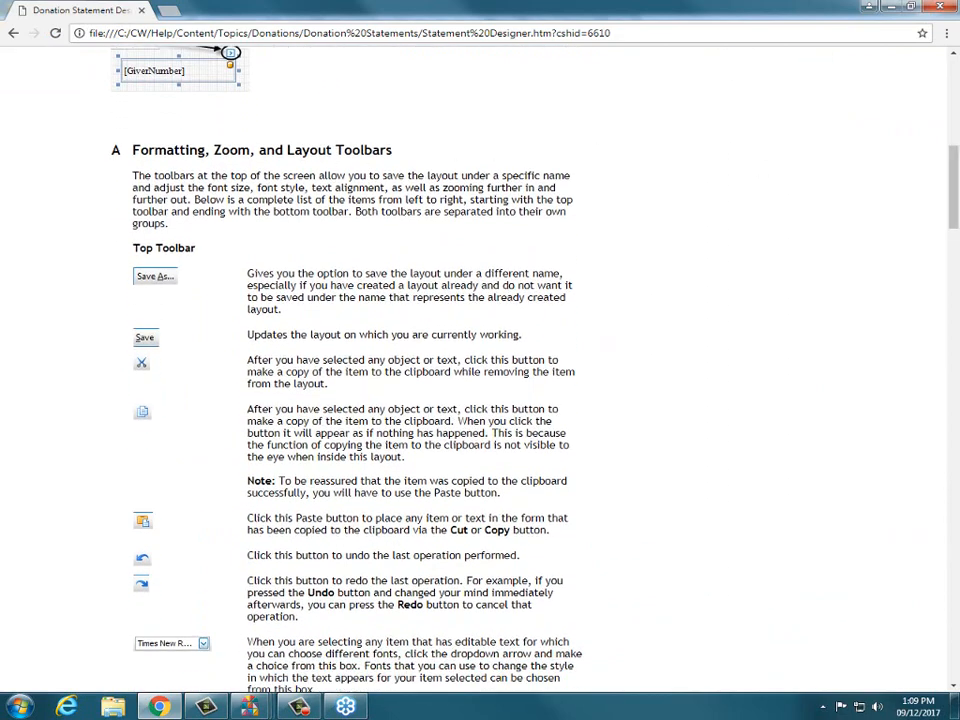
drag(953, 200, 955, 130)
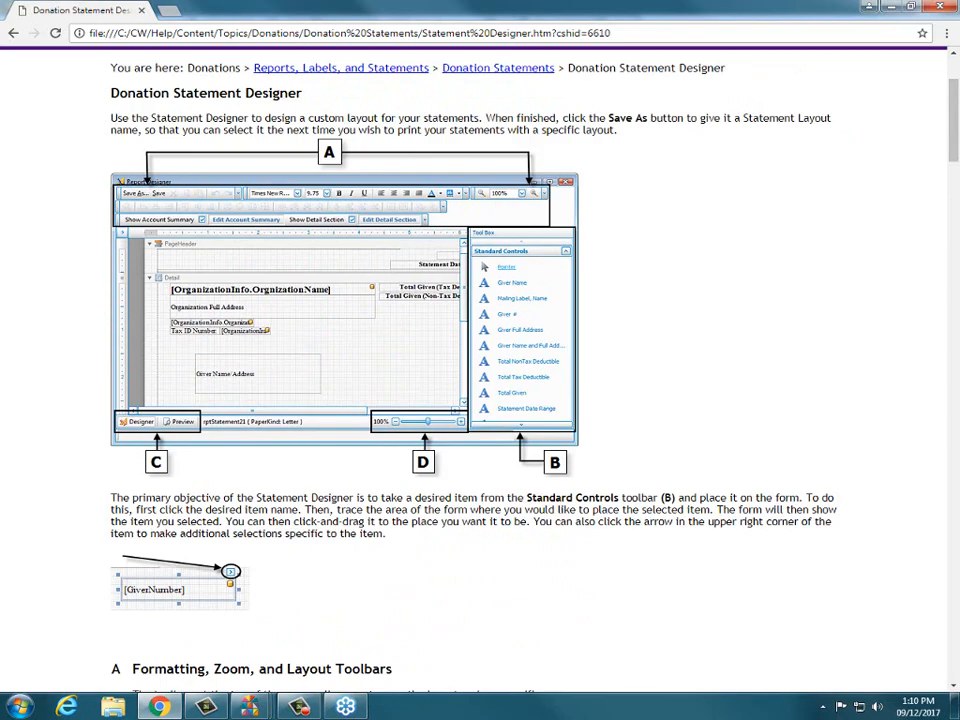
drag(955, 132, 955, 433)
scroll(744, 390, down, 3)
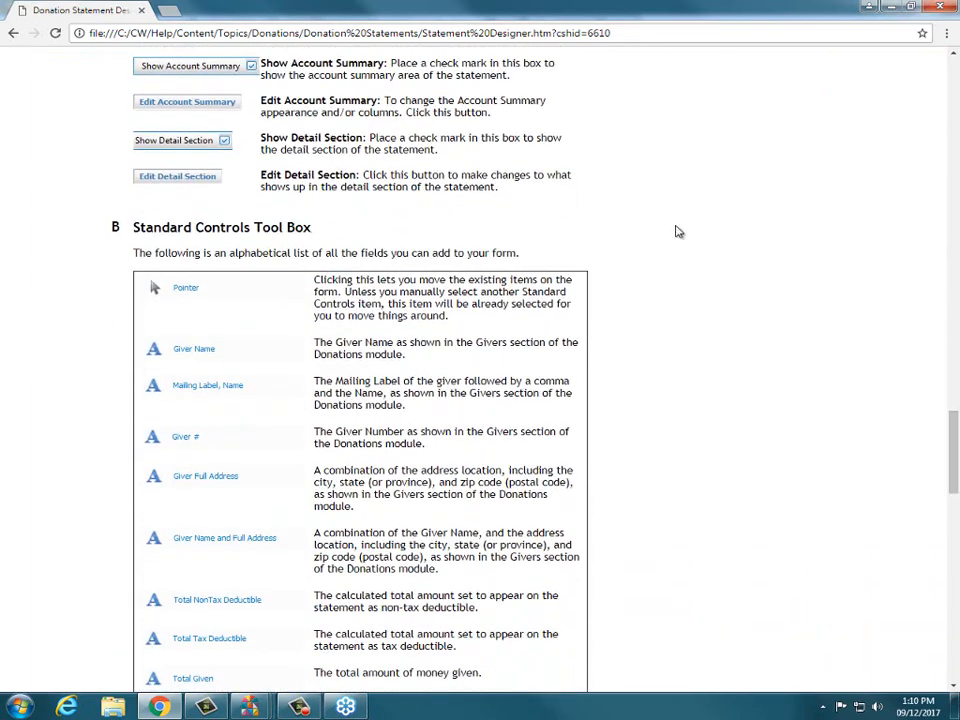
scroll(955, 467, down, 3)
scroll(955, 467, down, 20)
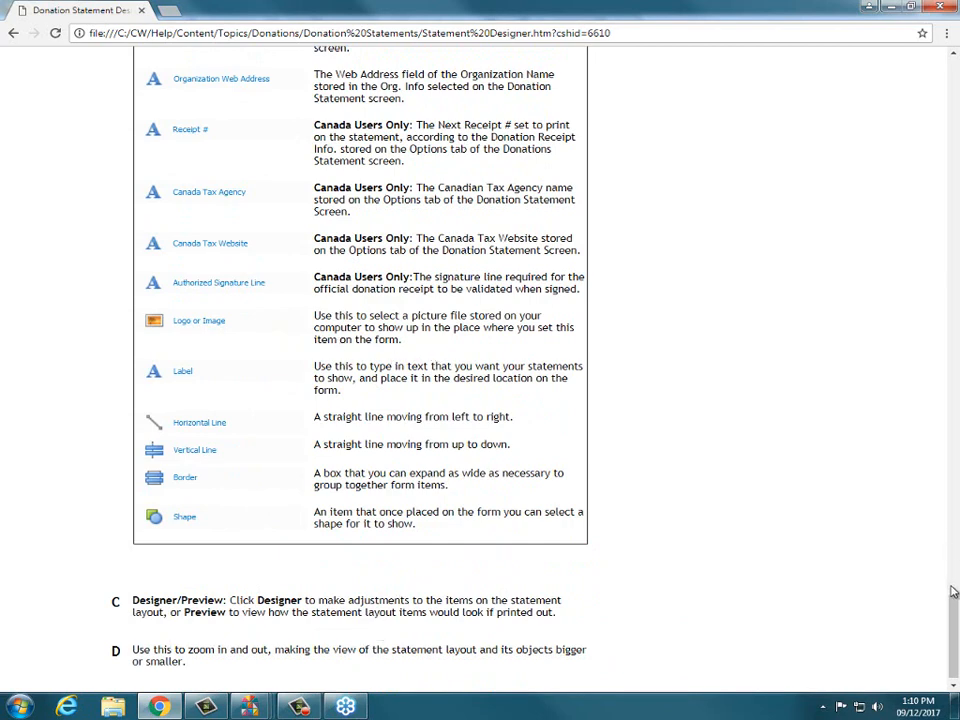
drag(955, 605, 921, 343)
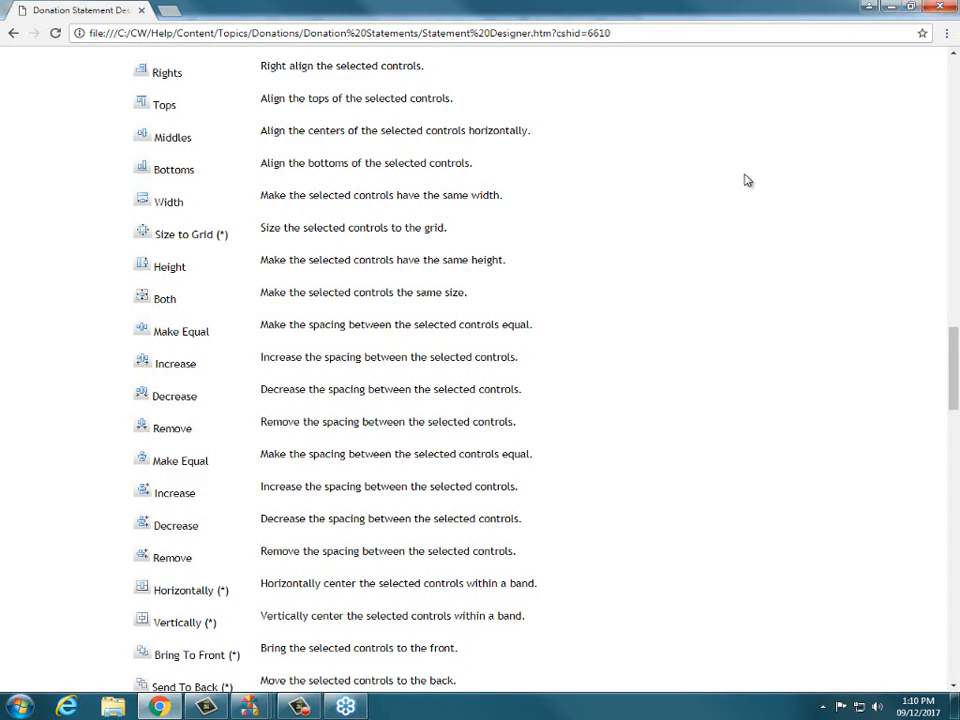
drag(948, 370, 935, 190)
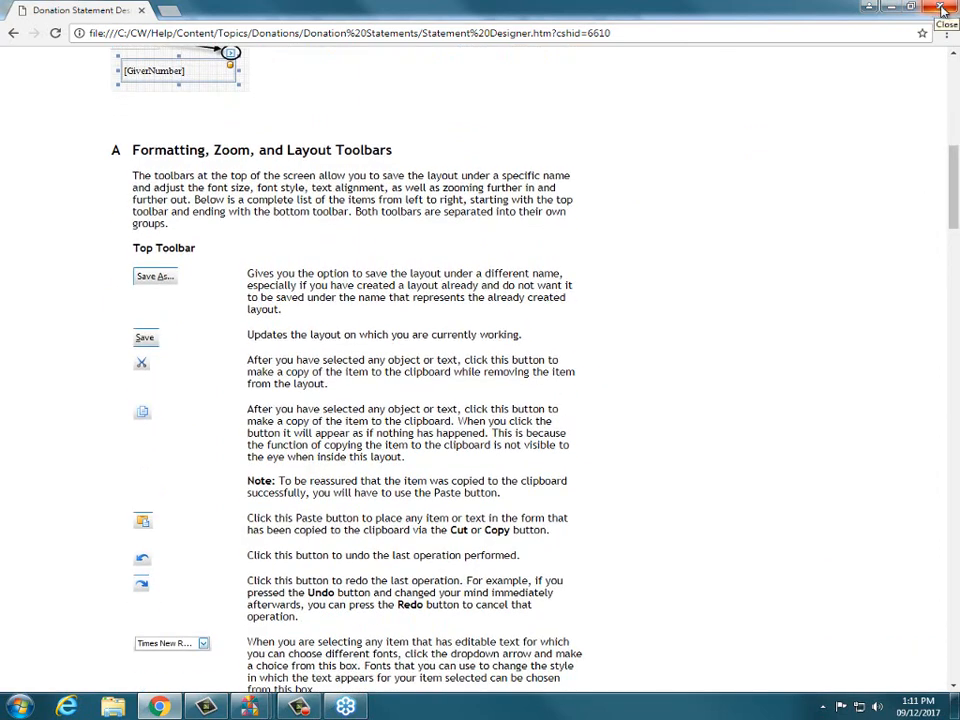
click(941, 10)
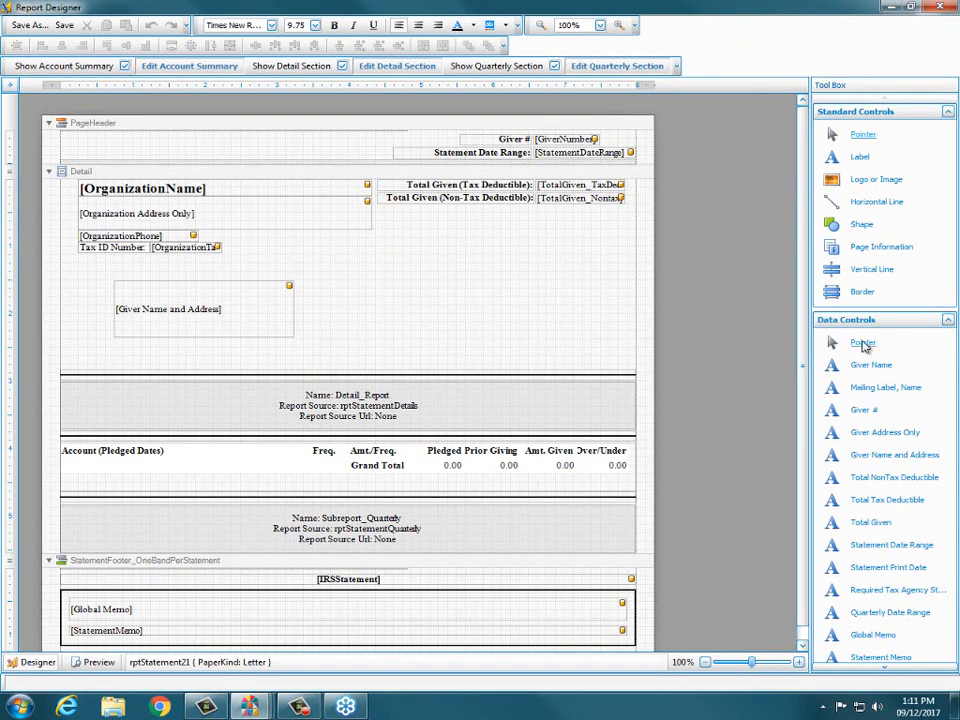
- Place a trial Logo or Image control in the Detail section's blank area below the giving totals and delete it
click(878, 181)
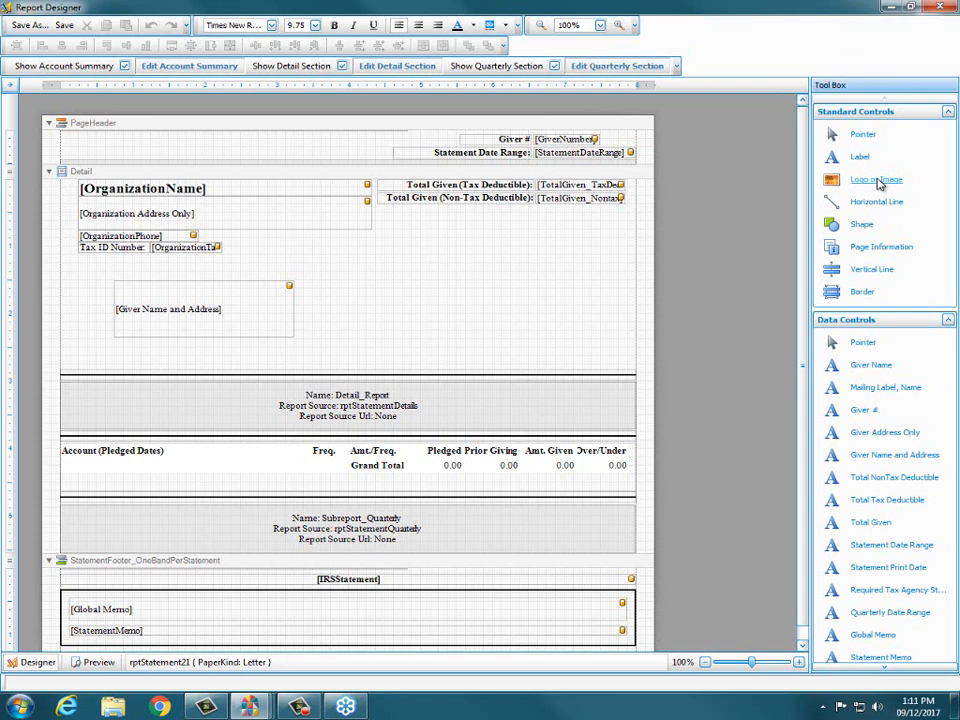
drag(878, 183, 506, 276)
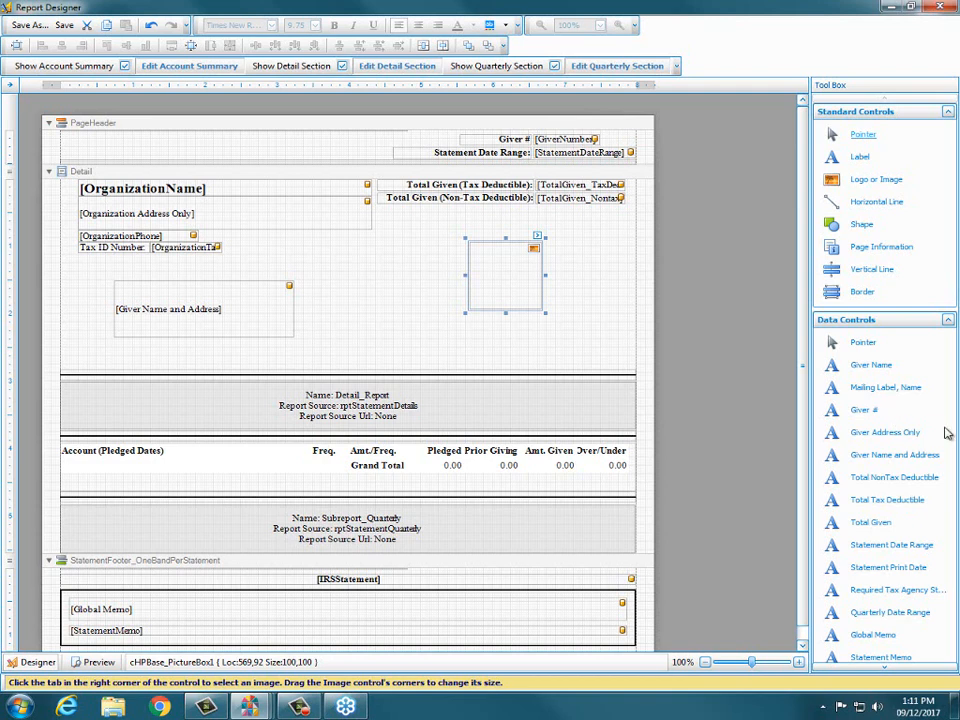
right_click(501, 276)
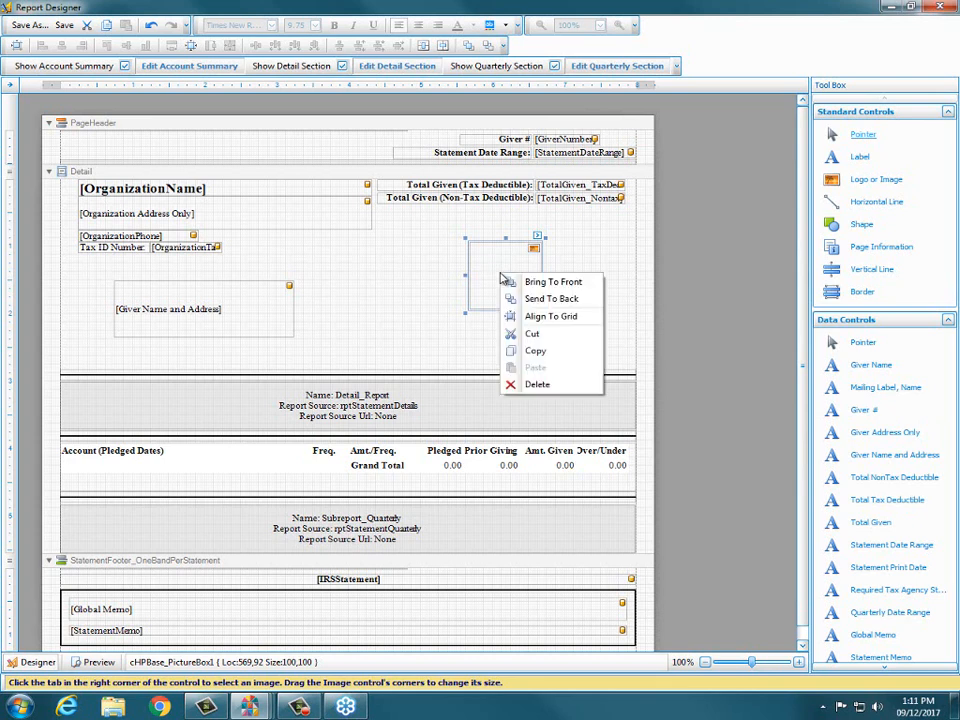
click(541, 389)
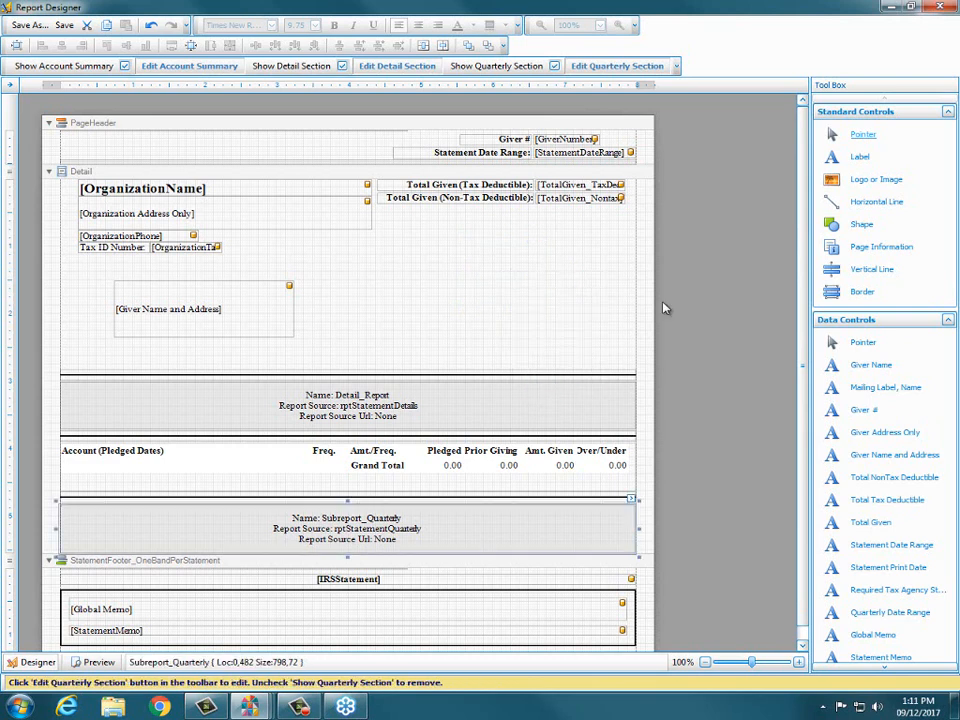
- Add the Logo or Image control below the giving totals a second time and remove it again
drag(866, 179, 495, 278)
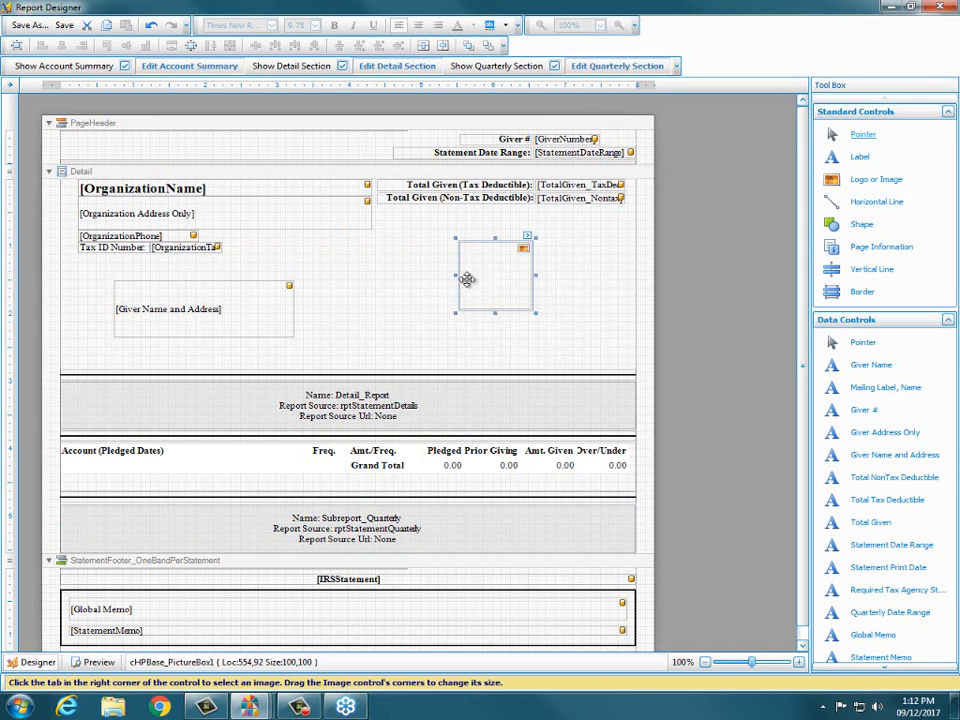
click(268, 306)
click(495, 287)
key(Delete)
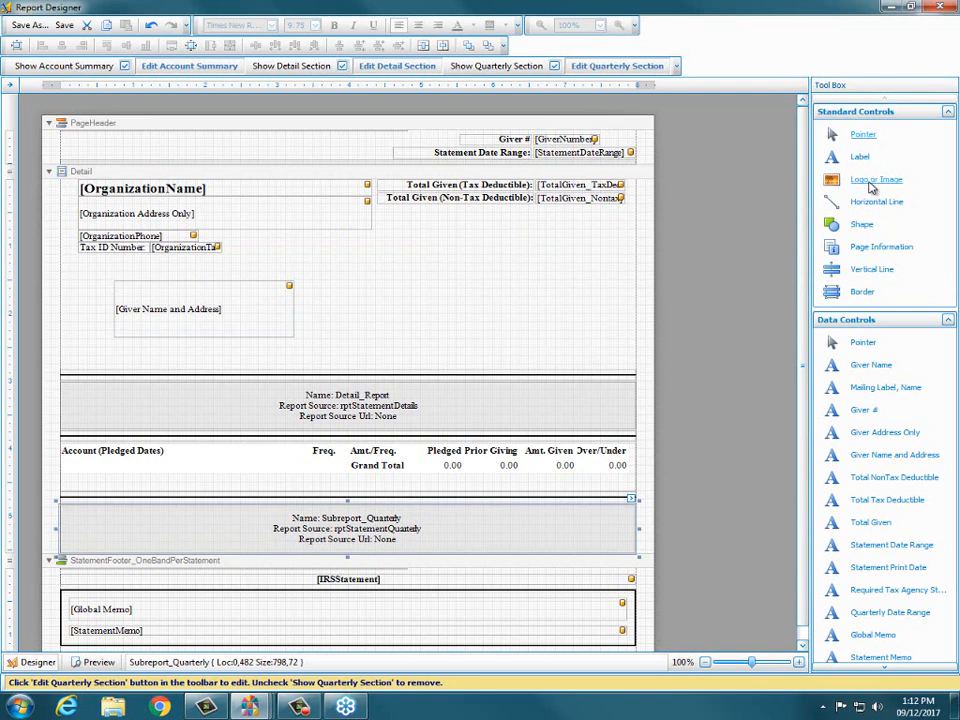
- Place a Logo or Image control in the Detail section's blank area below the giving totals and load the Tulips sample picture
drag(870, 185, 501, 284)
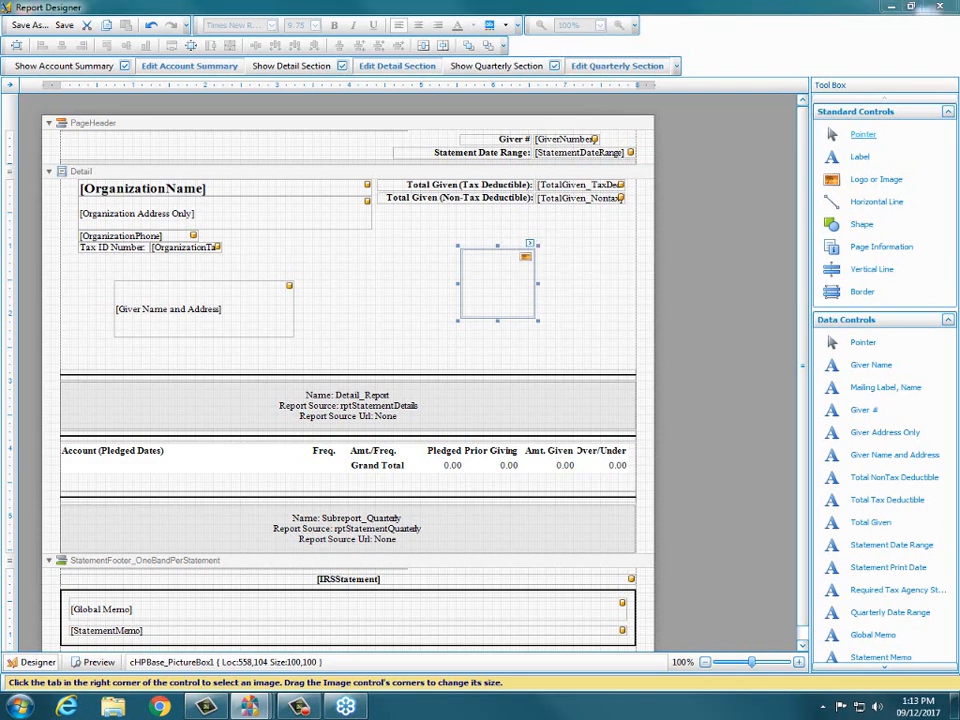
mouse_move(522, 238)
mouse_down()
mouse_move(550, 244)
mouse_move(533, 252)
mouse_move(513, 244)
mouse_up()
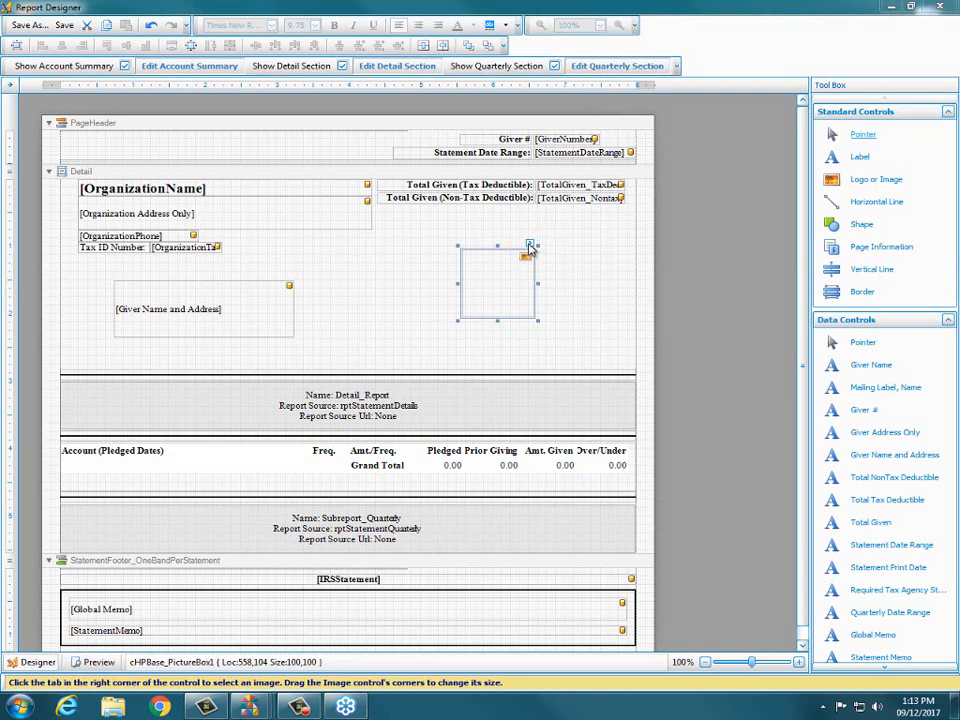
click(530, 246)
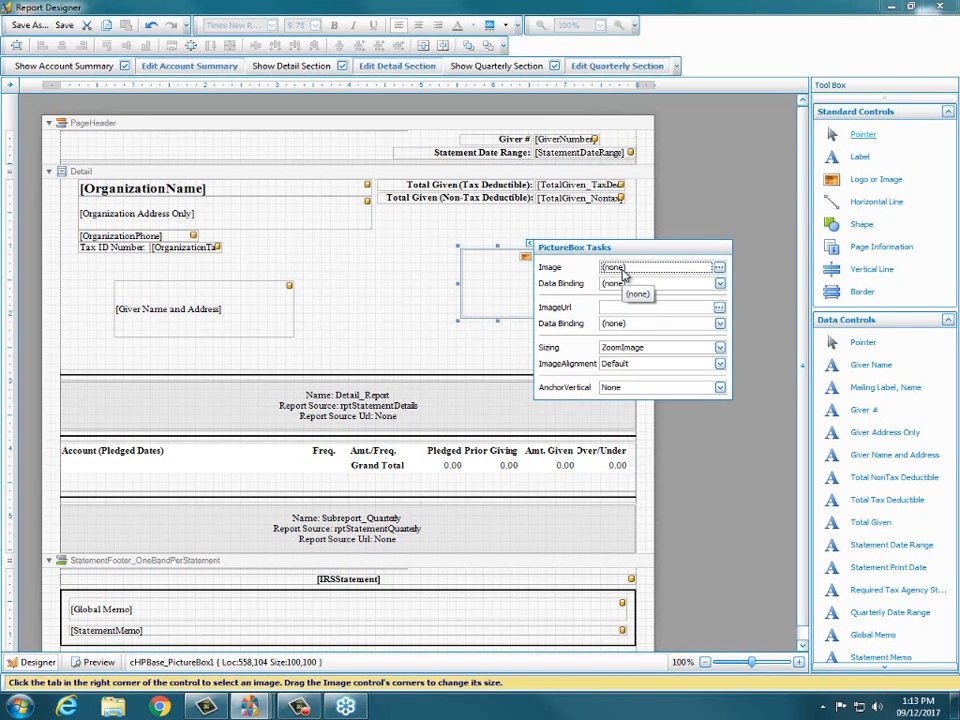
click(720, 270)
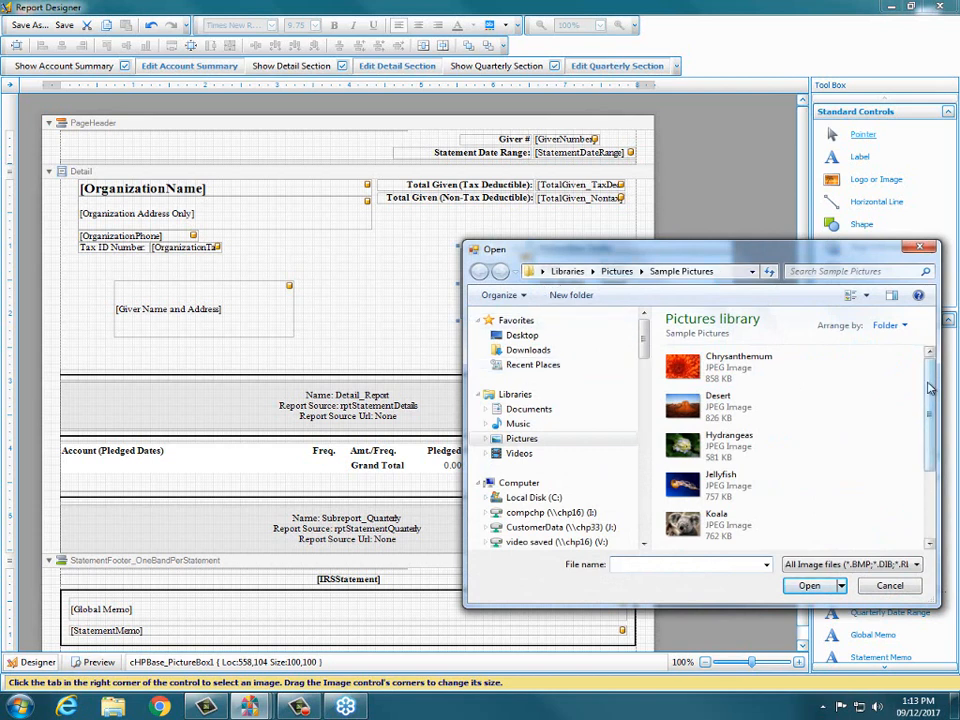
scroll(932, 408, down, 1)
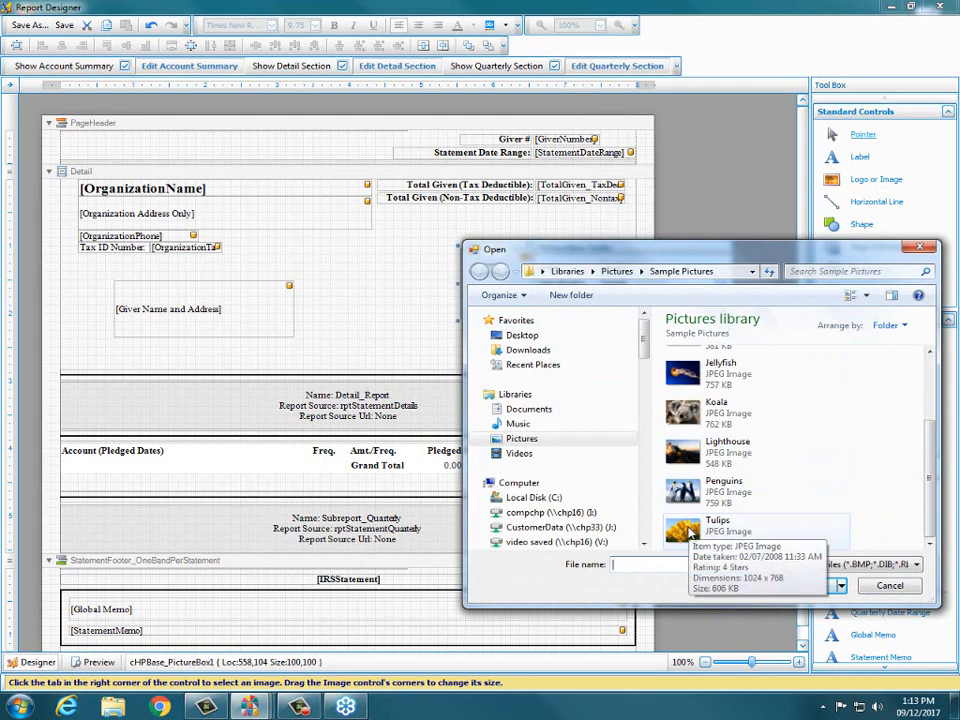
click(689, 535)
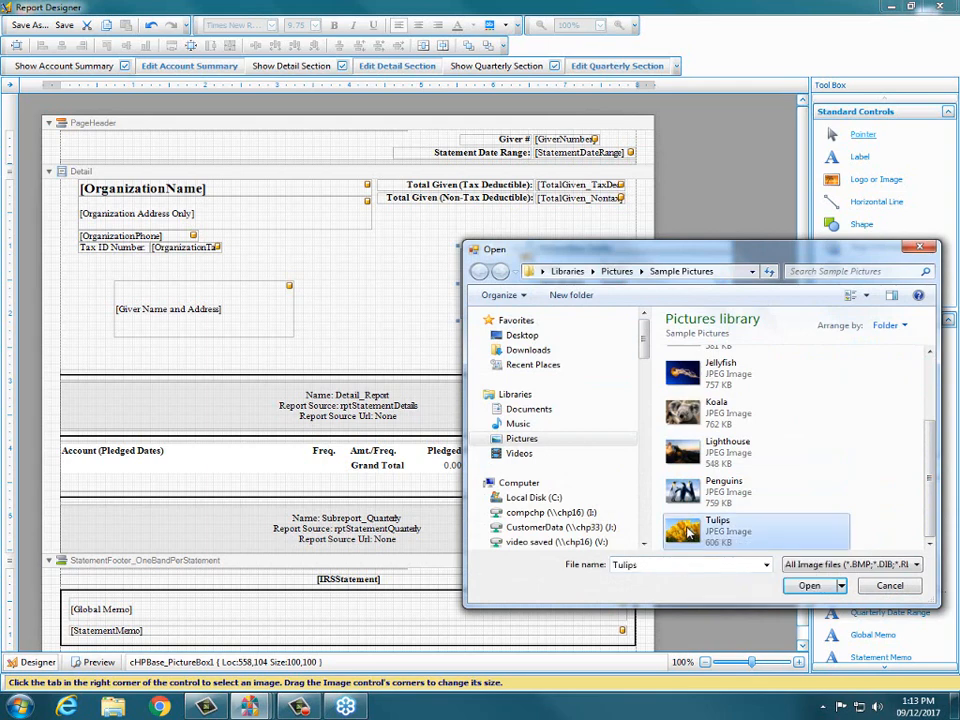
click(806, 586)
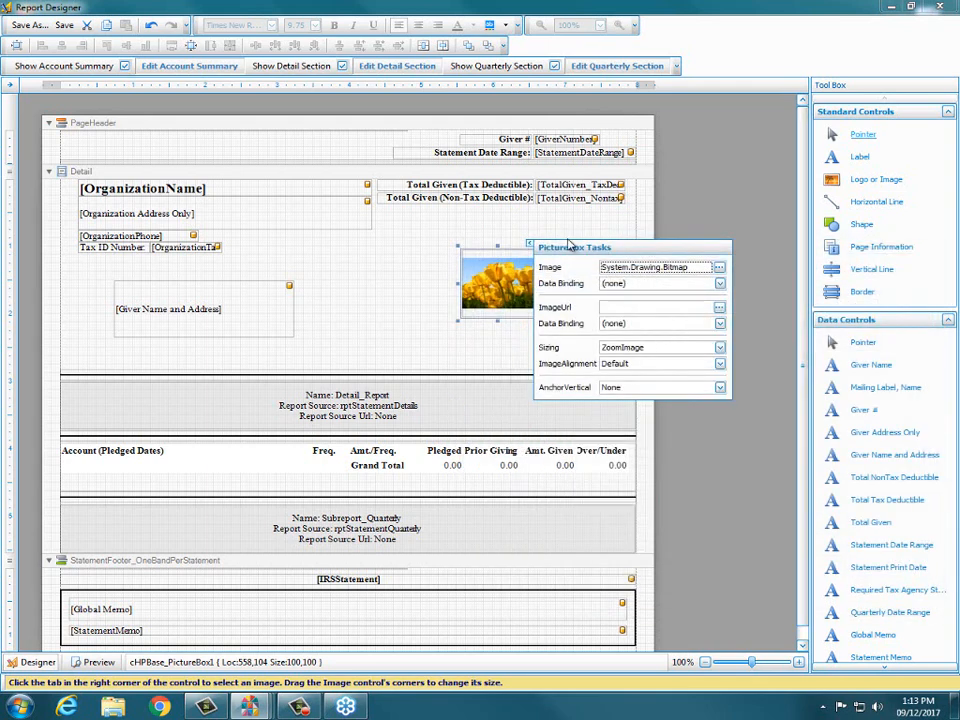
click(530, 245)
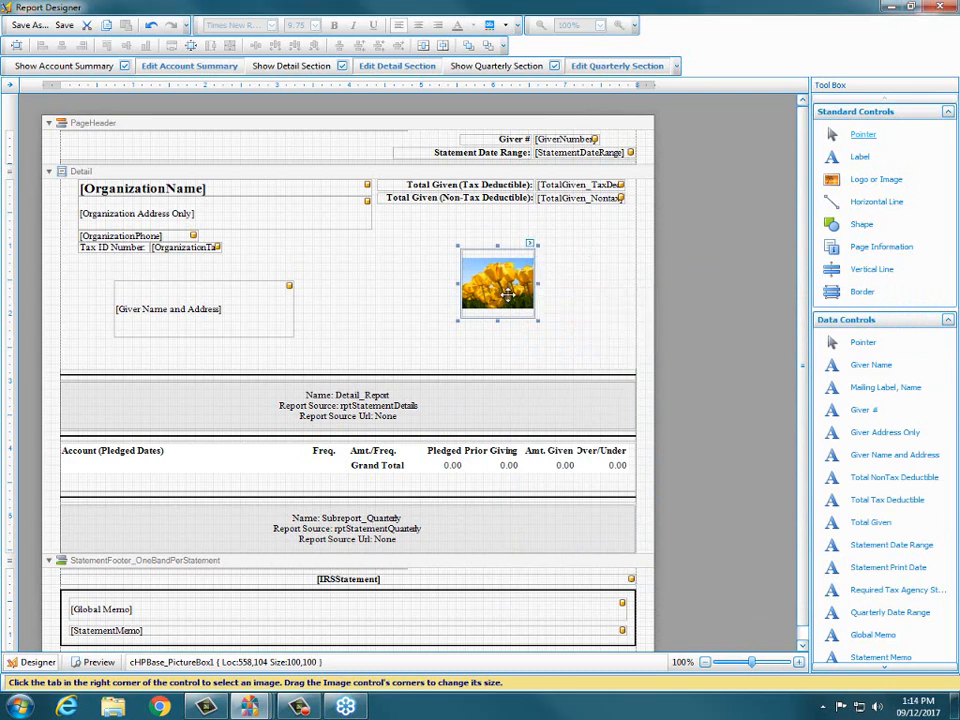
click(530, 245)
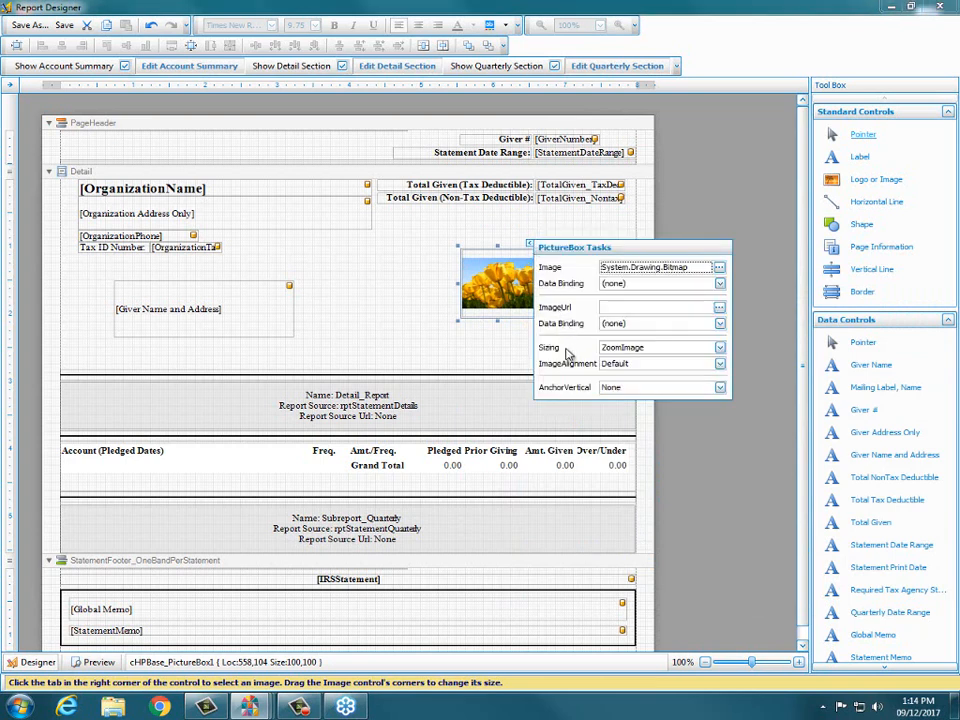
click(421, 337)
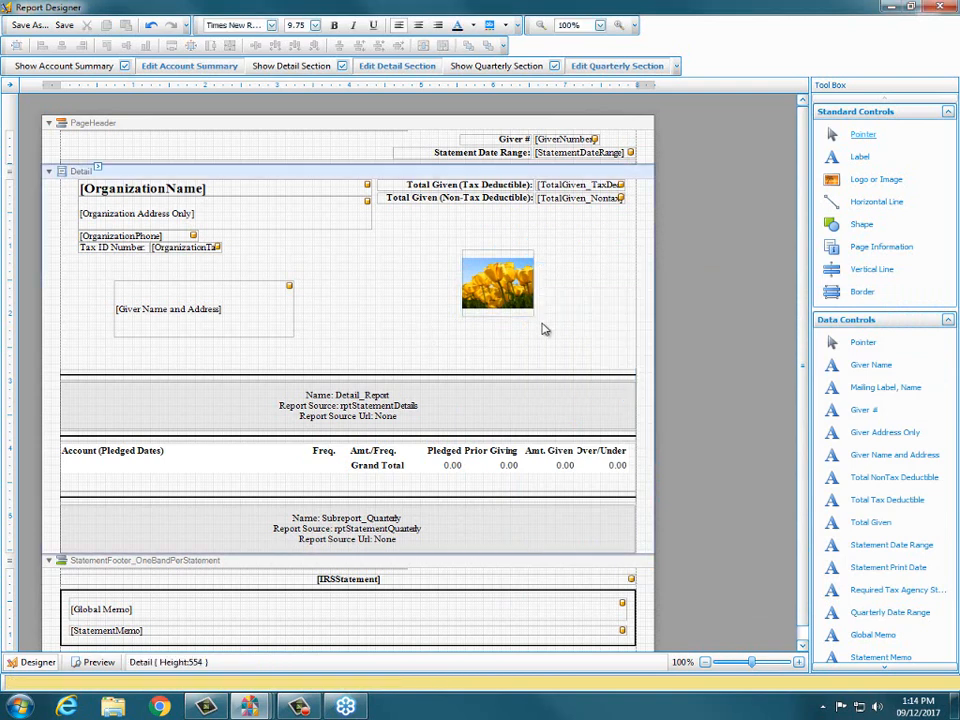
- Resize the tulip picture in the Detail section to about 130 by 135, starting just below the giving totals
click(528, 308)
drag(537, 320, 575, 339)
drag(462, 248, 446, 228)
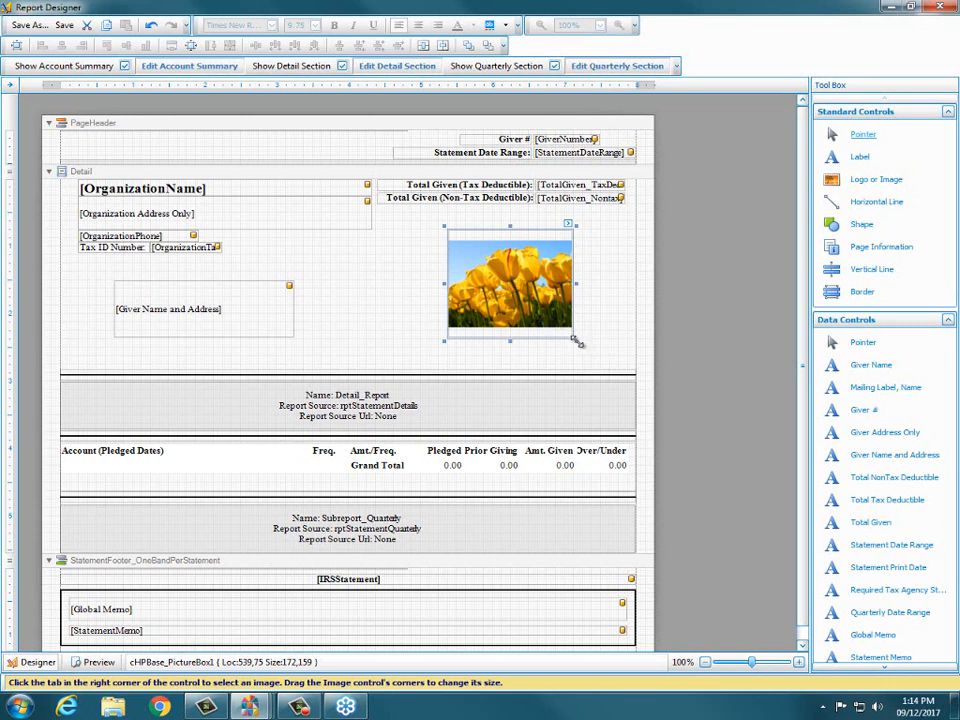
drag(576, 337, 508, 278)
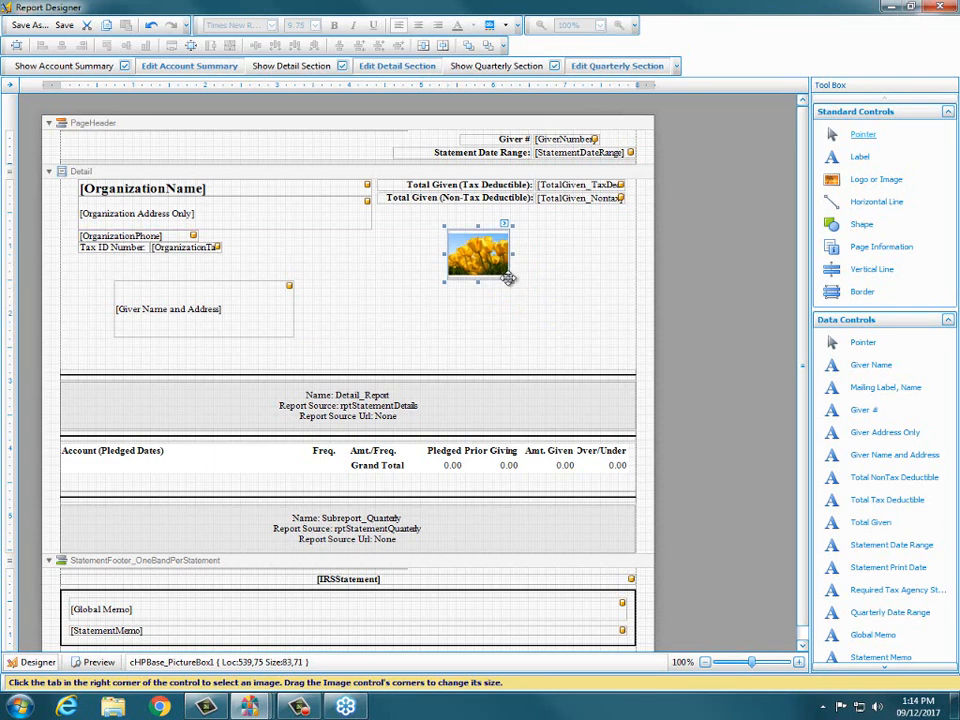
drag(508, 278, 545, 325)
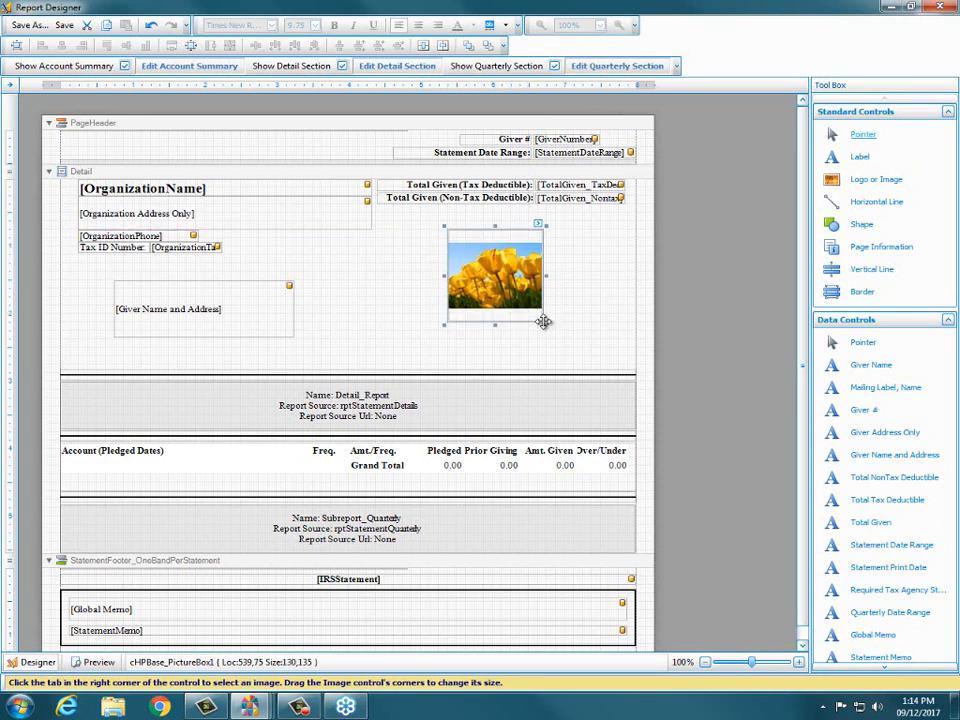
- Set the tulip picture's sizing to StretchImage and move the picture slightly down, away from the giving totals
click(538, 224)
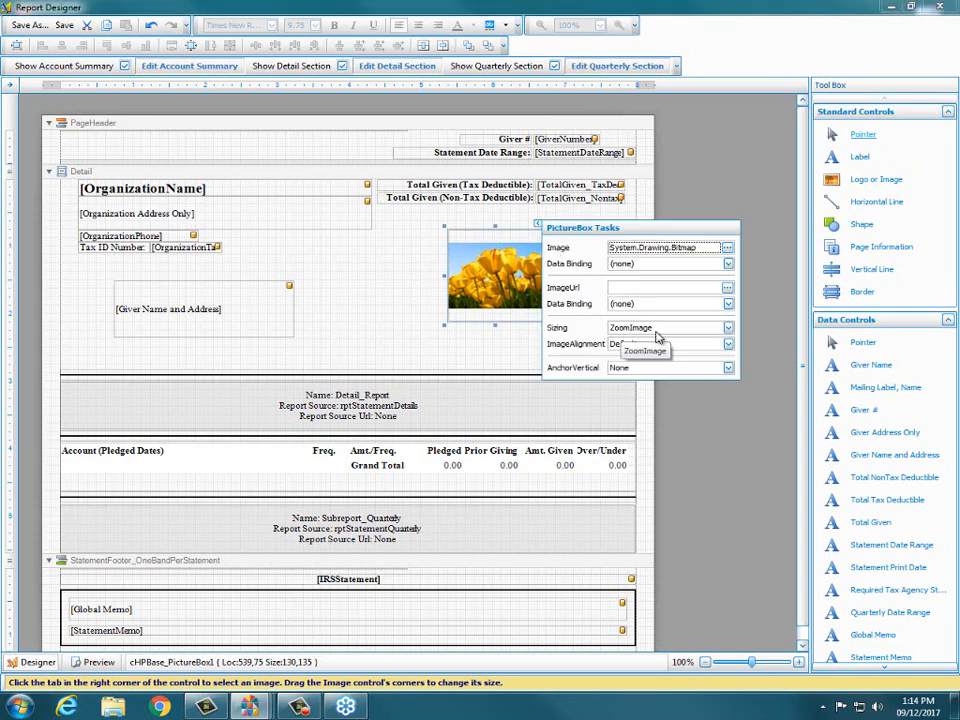
click(729, 330)
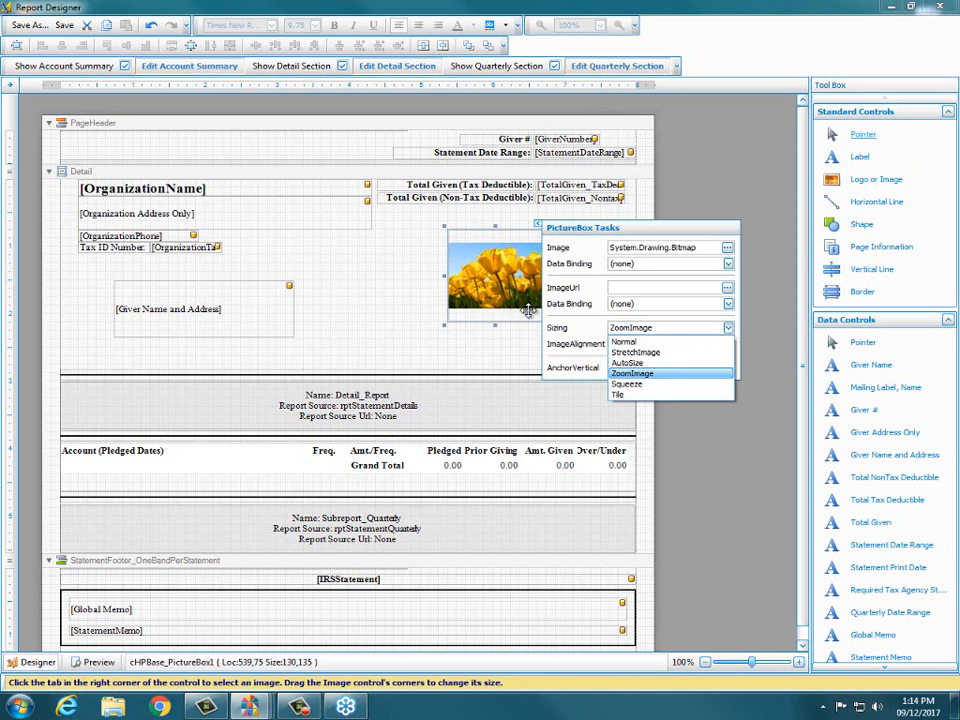
click(637, 353)
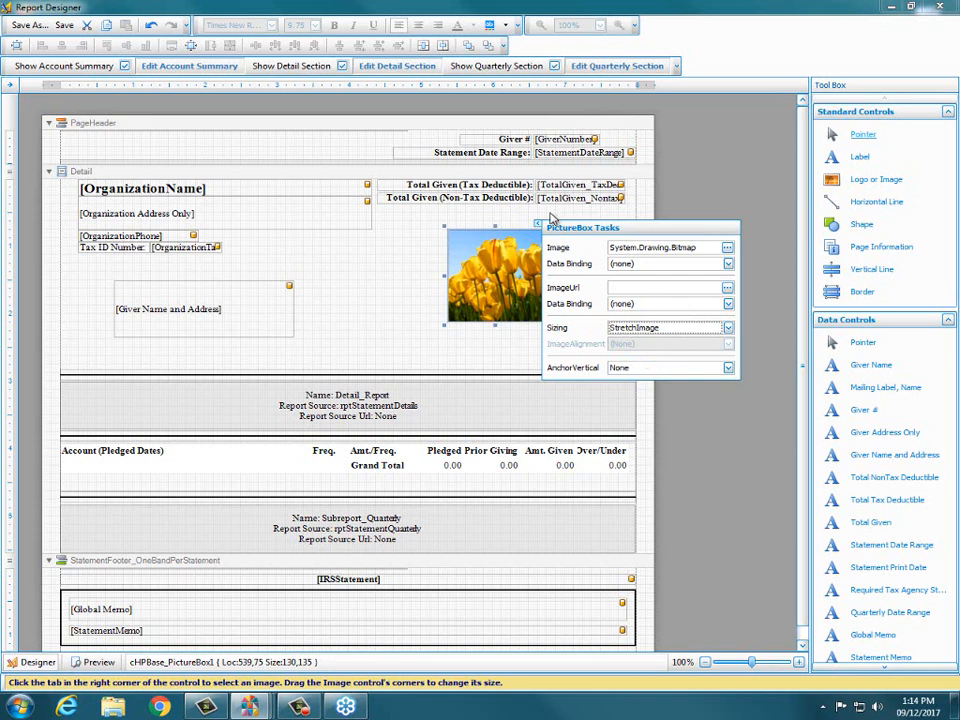
click(539, 226)
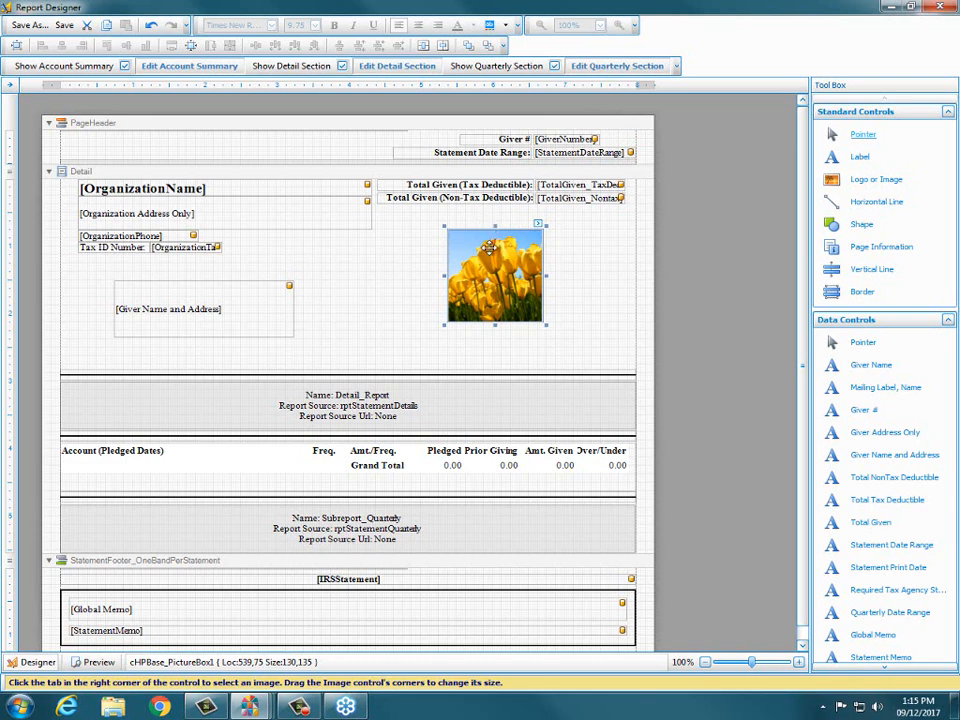
drag(485, 224, 488, 285)
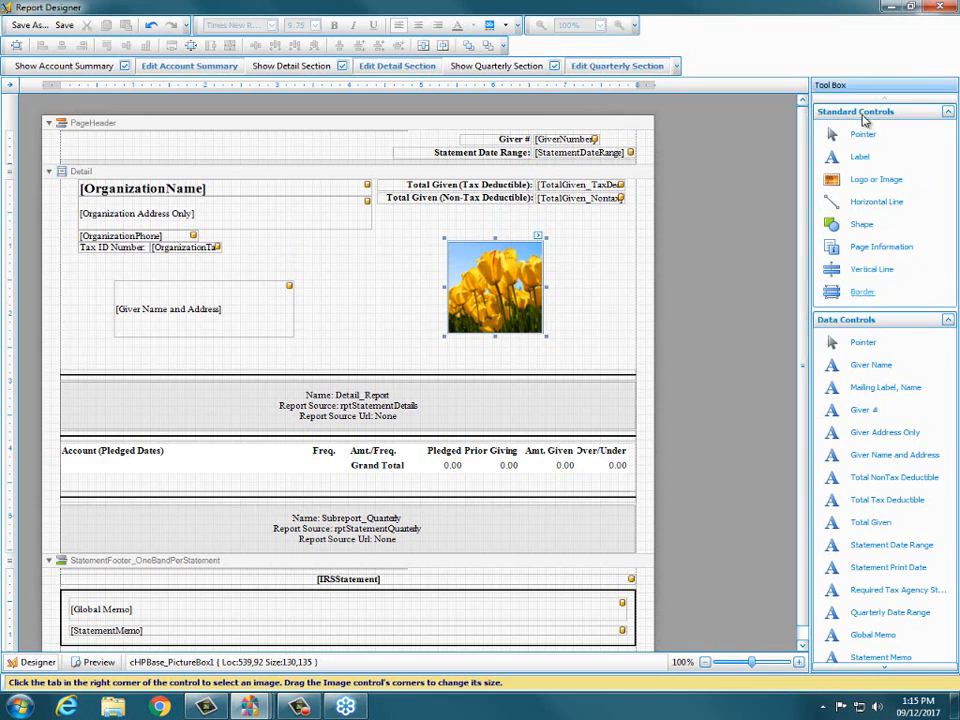
- Add a Border control about 155 wide and fit it as a frame around the tulip picture
drag(868, 285, 535, 223)
click(606, 259)
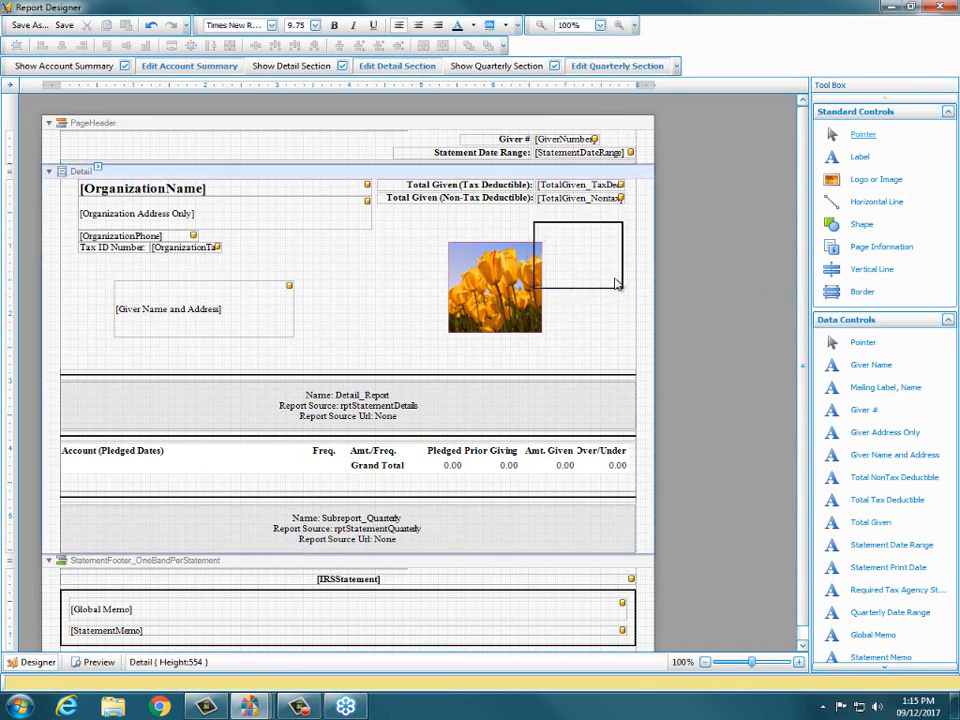
click(623, 290)
drag(627, 292, 645, 326)
click(568, 273)
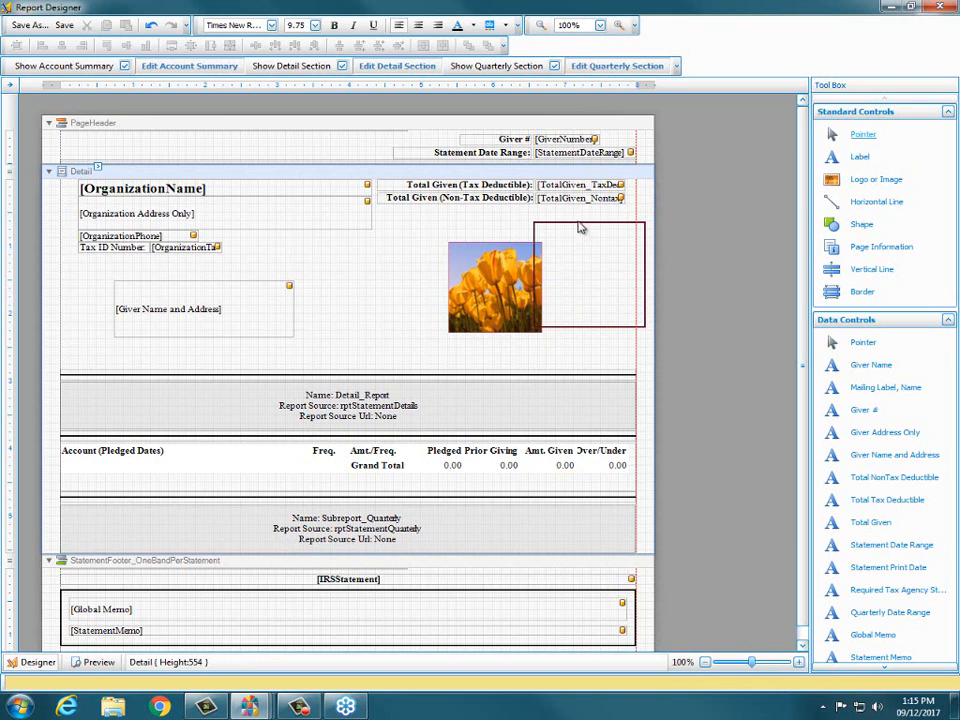
drag(579, 221, 485, 233)
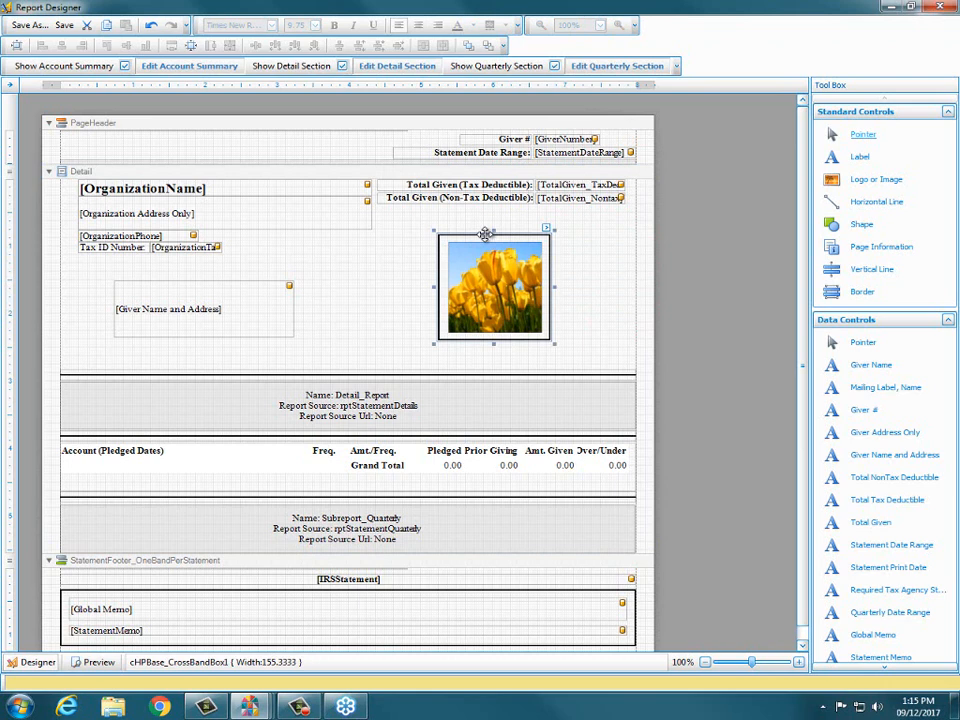
click(342, 272)
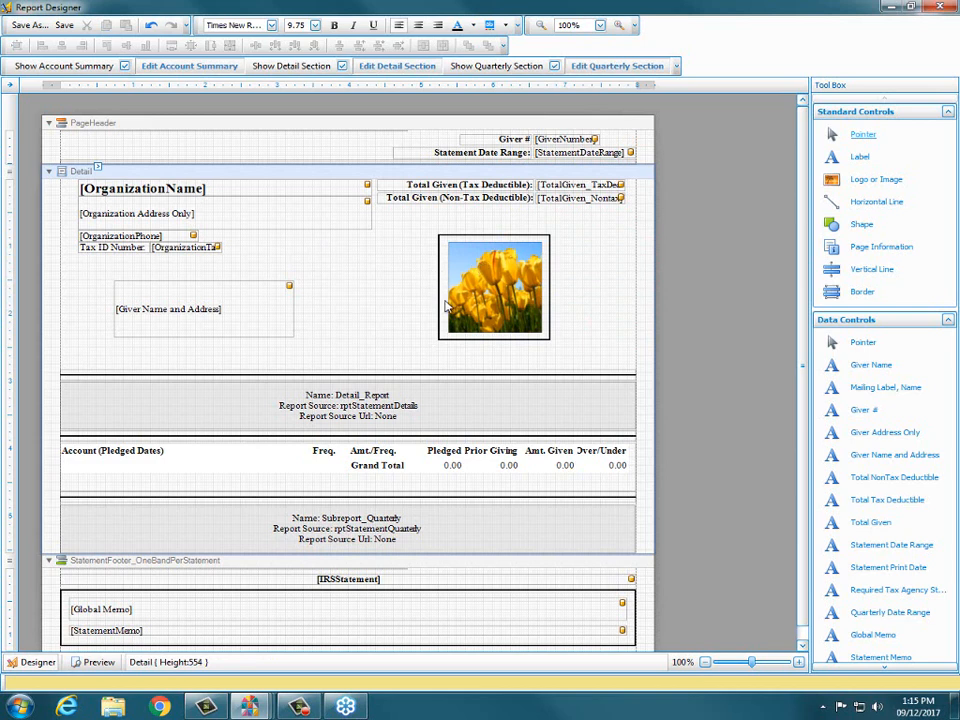
click(550, 342)
drag(551, 338, 553, 340)
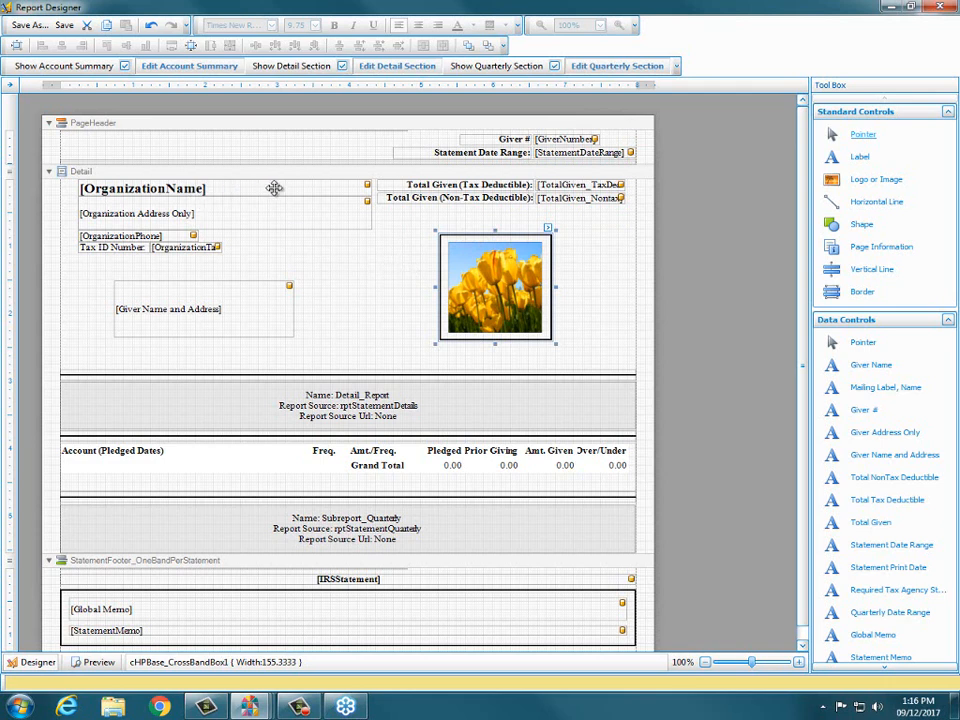
- Shrink the tulip picture to about 93 by 83 and delete the border surrounding it
click(470, 273)
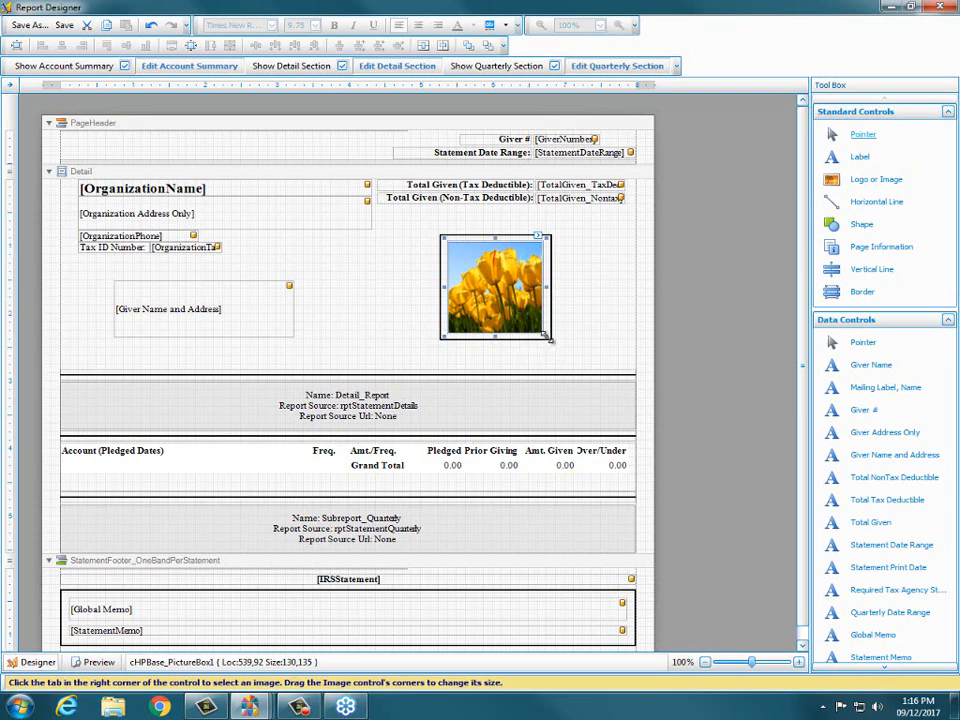
drag(548, 339, 517, 299)
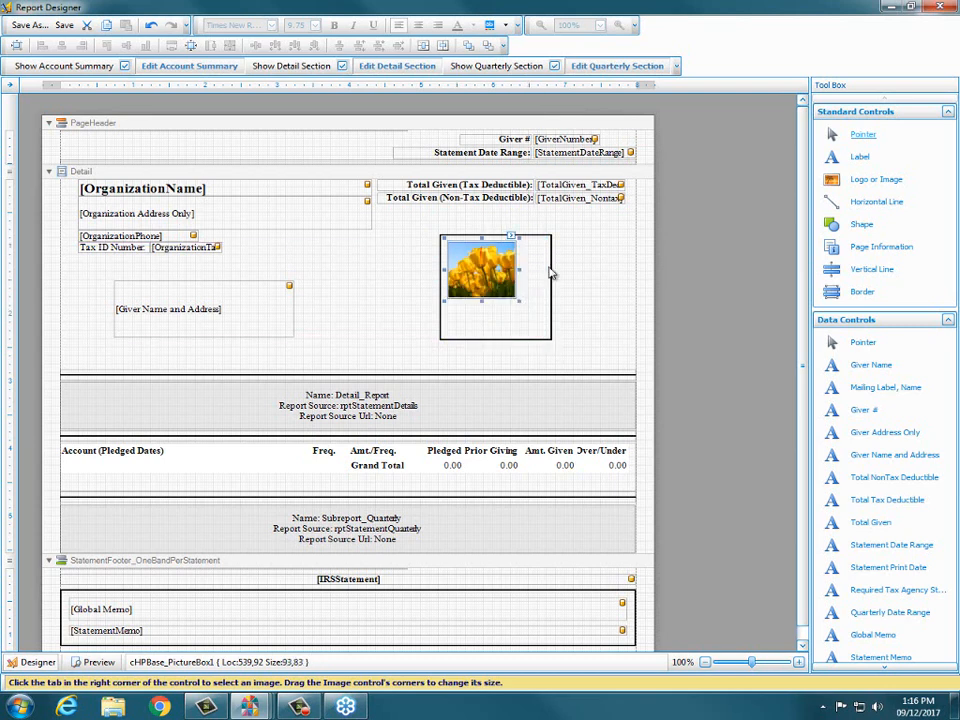
click(554, 272)
click(551, 267)
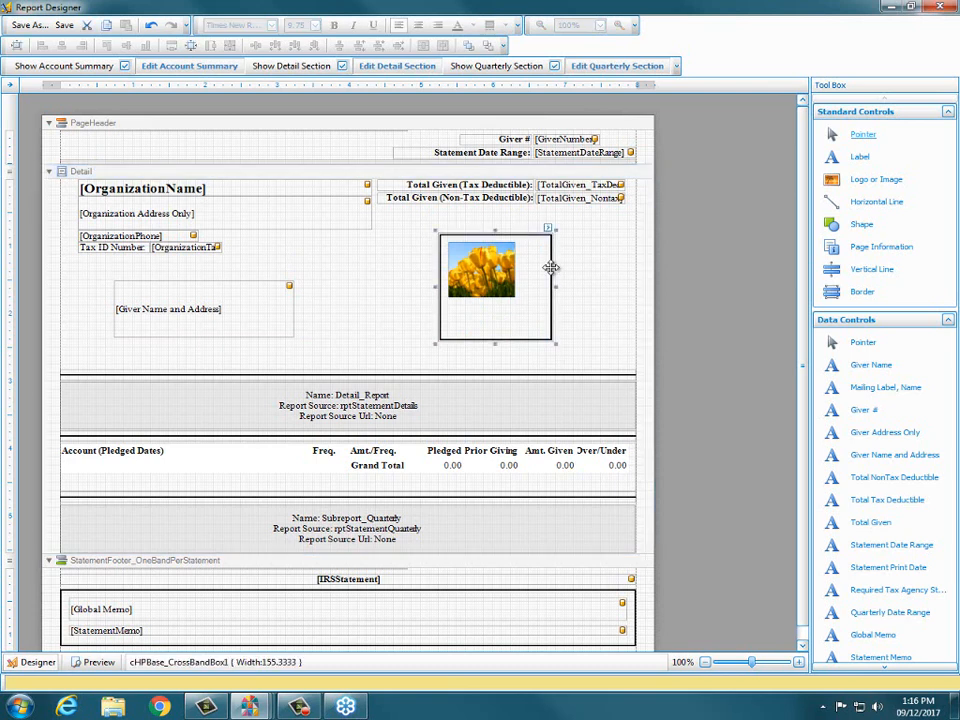
key(Delete)
- Move the tulip picture into the PageHeader, then return it to the Detail section beside the giver address, reduced to about 67 by 22
drag(474, 262, 176, 150)
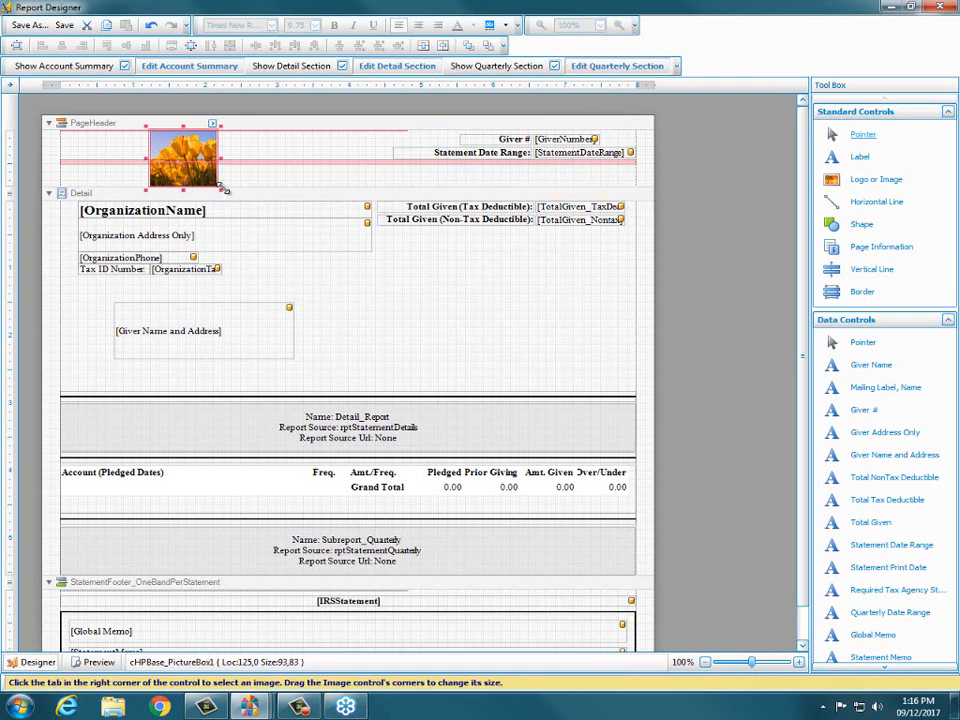
drag(222, 190, 330, 288)
drag(450, 342, 448, 340)
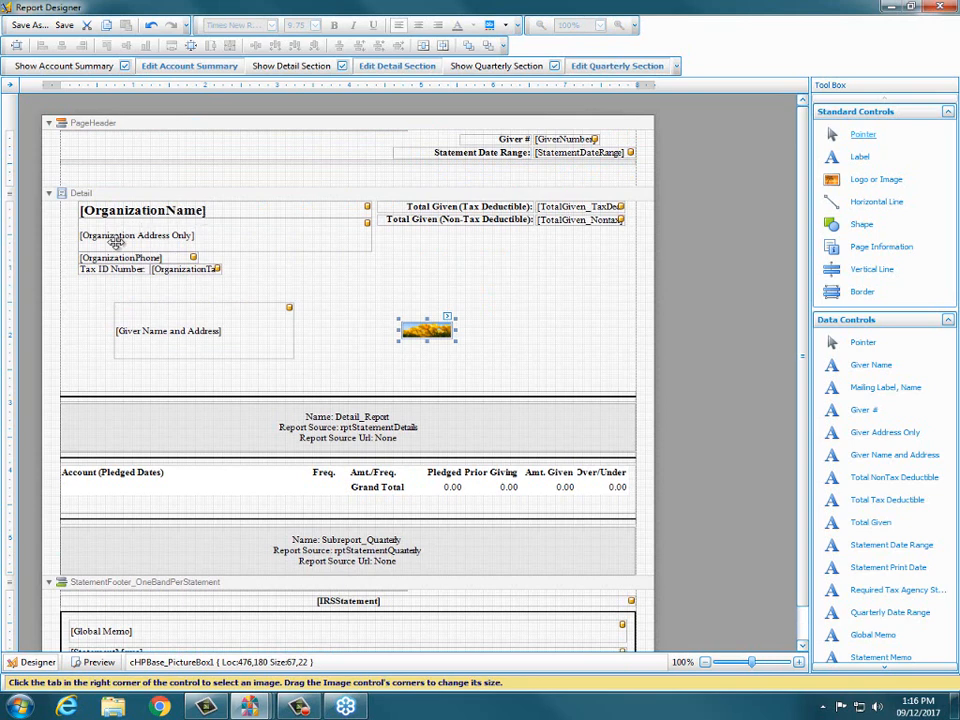
drag(158, 238, 179, 246)
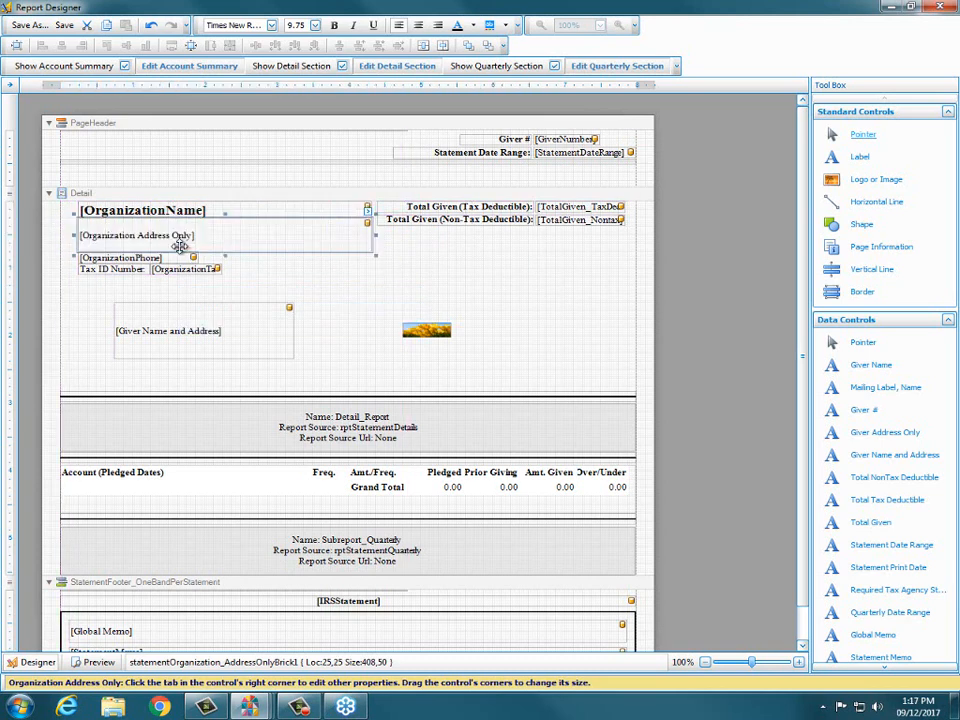
- Enlarge the tulip picture beside the giver name and address to about 107 by 100
click(415, 323)
drag(427, 316, 427, 272)
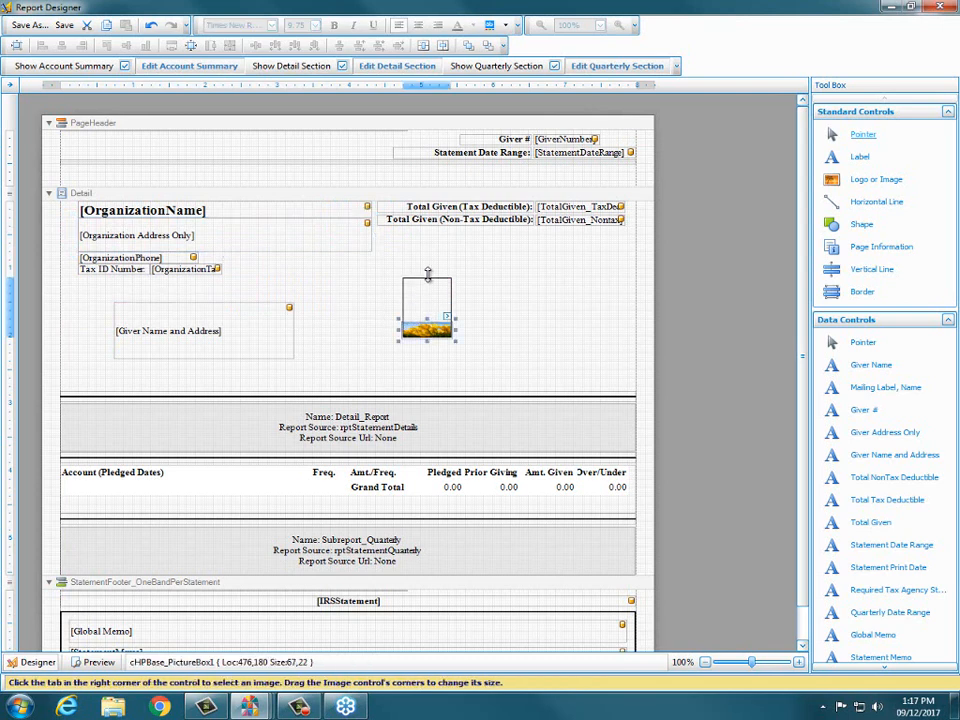
drag(456, 341, 483, 348)
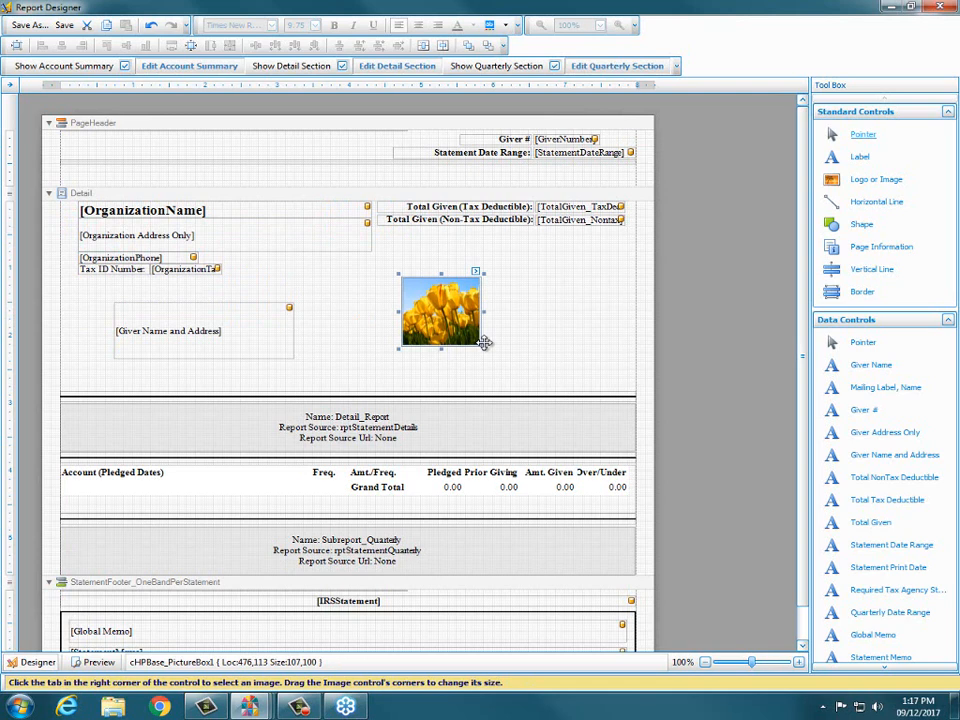
click(476, 271)
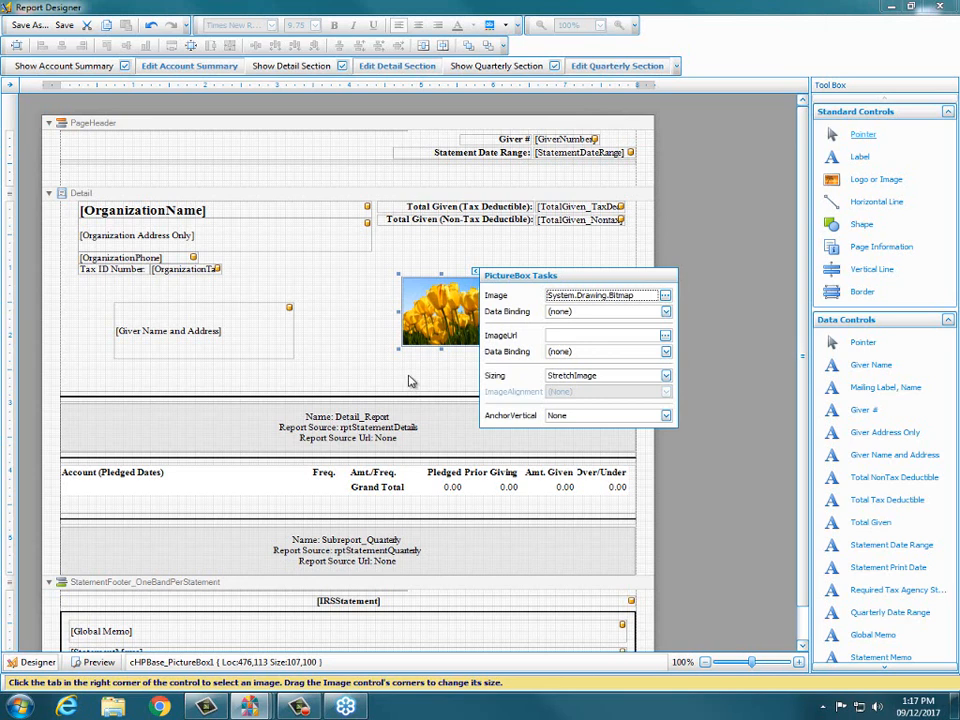
click(421, 338)
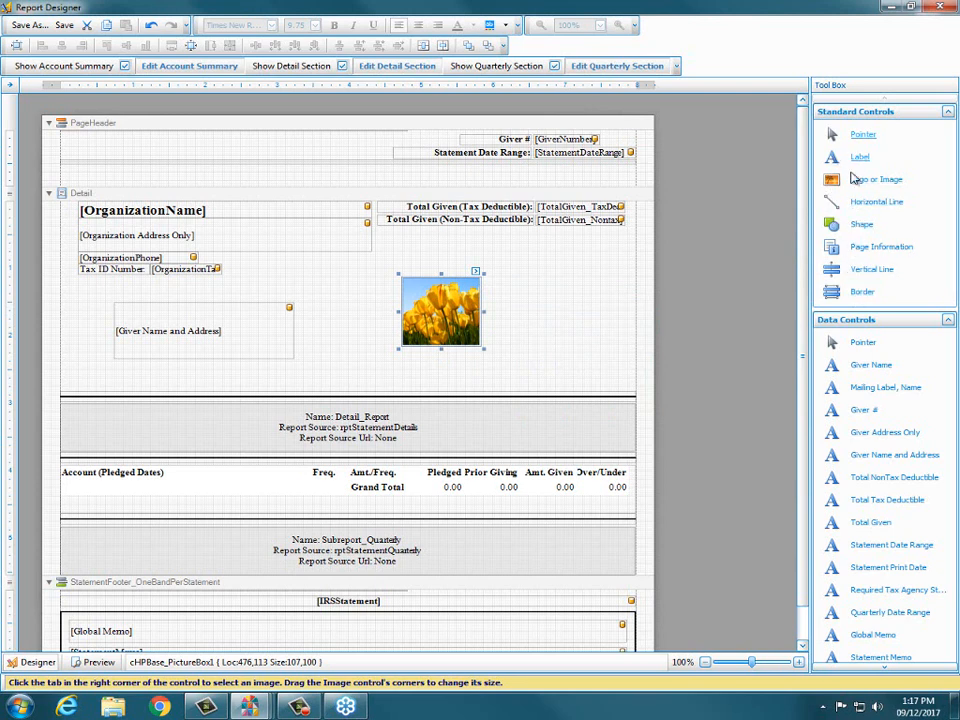
click(476, 273)
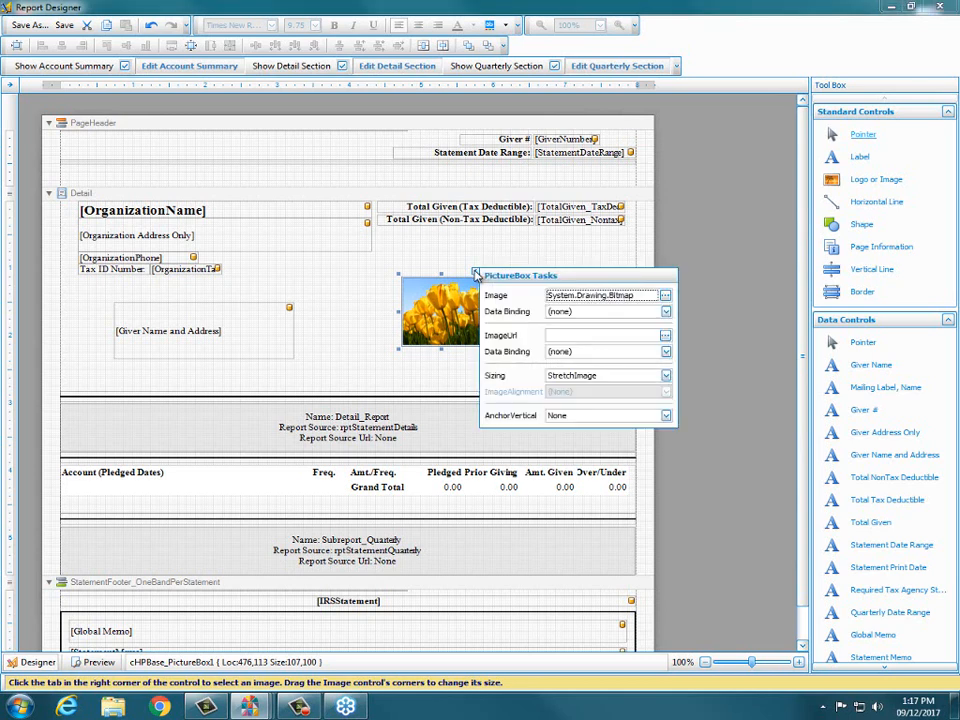
click(531, 261)
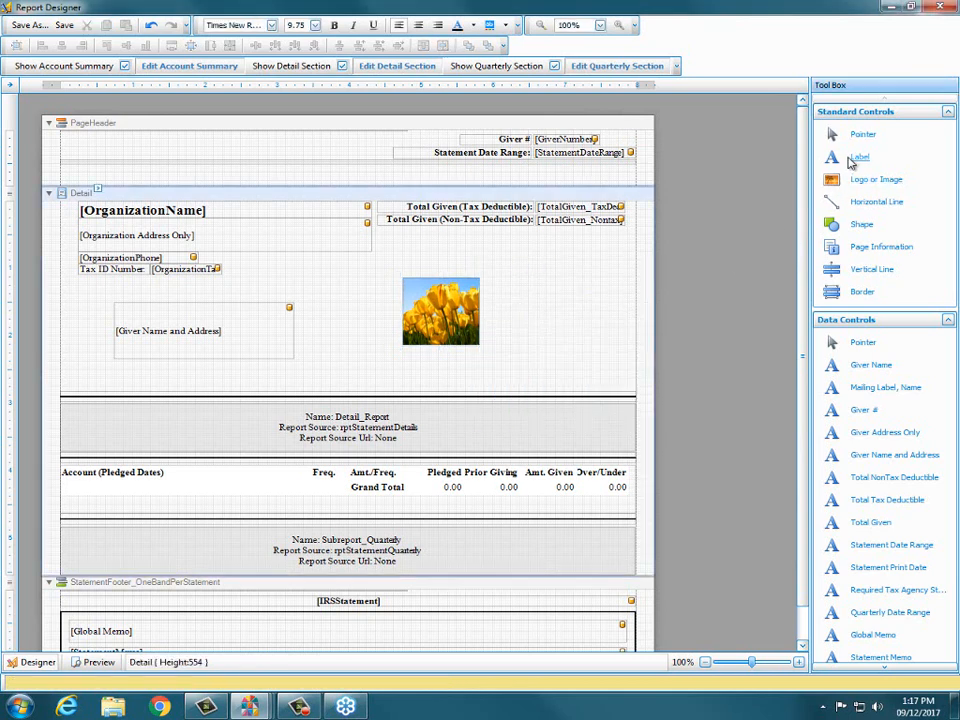
- Add a Label control beneath the tulip picture in the Detail section and set its text to "Test label"
drag(857, 156, 428, 371)
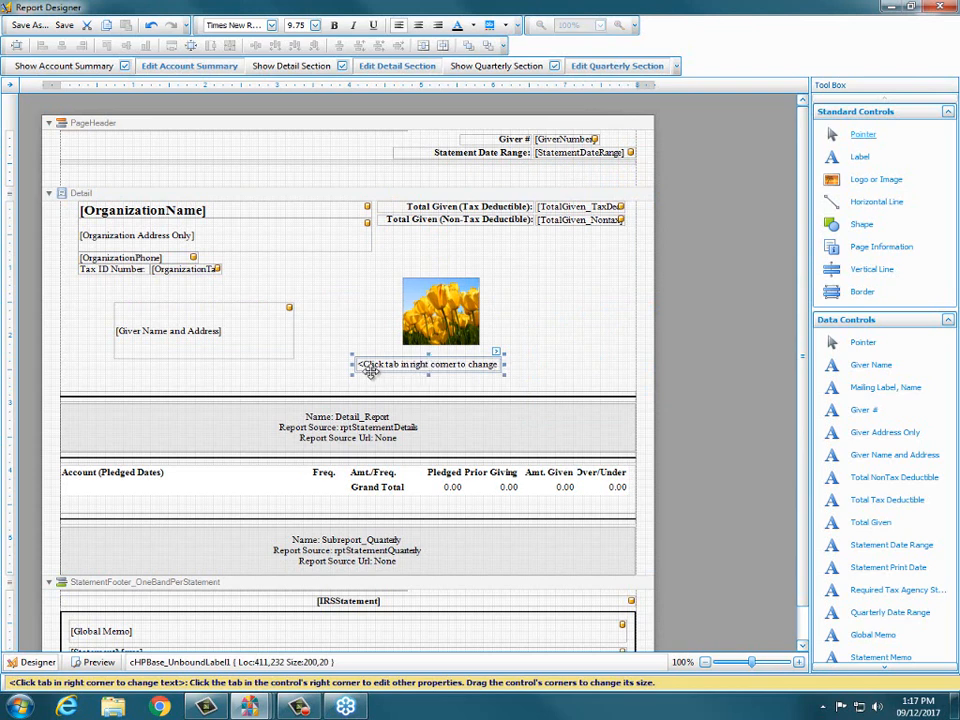
click(499, 355)
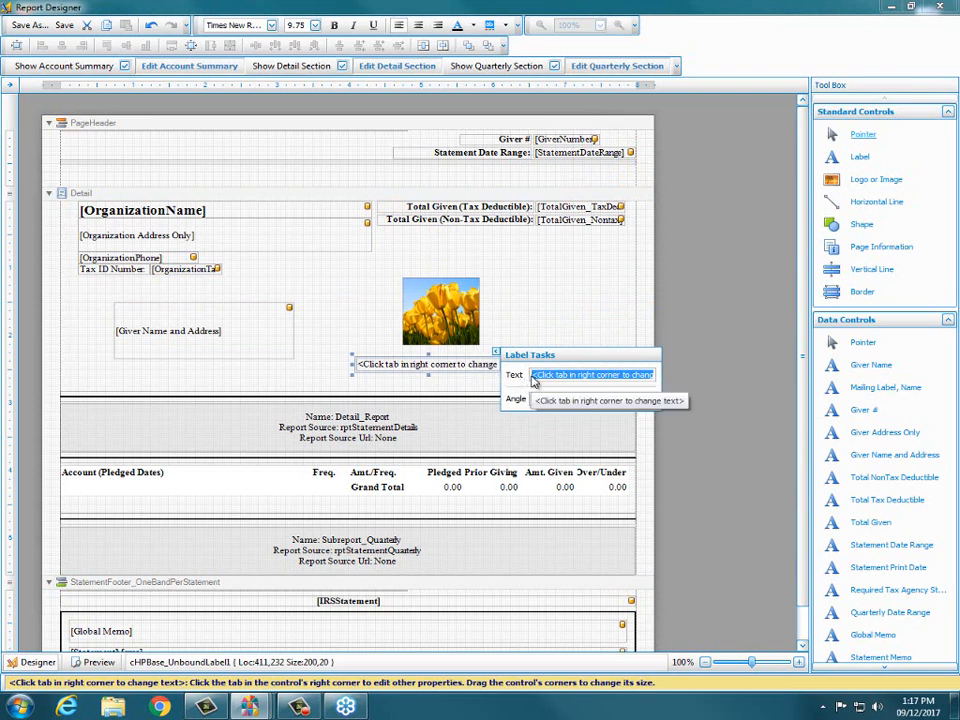
key(BackSpace)
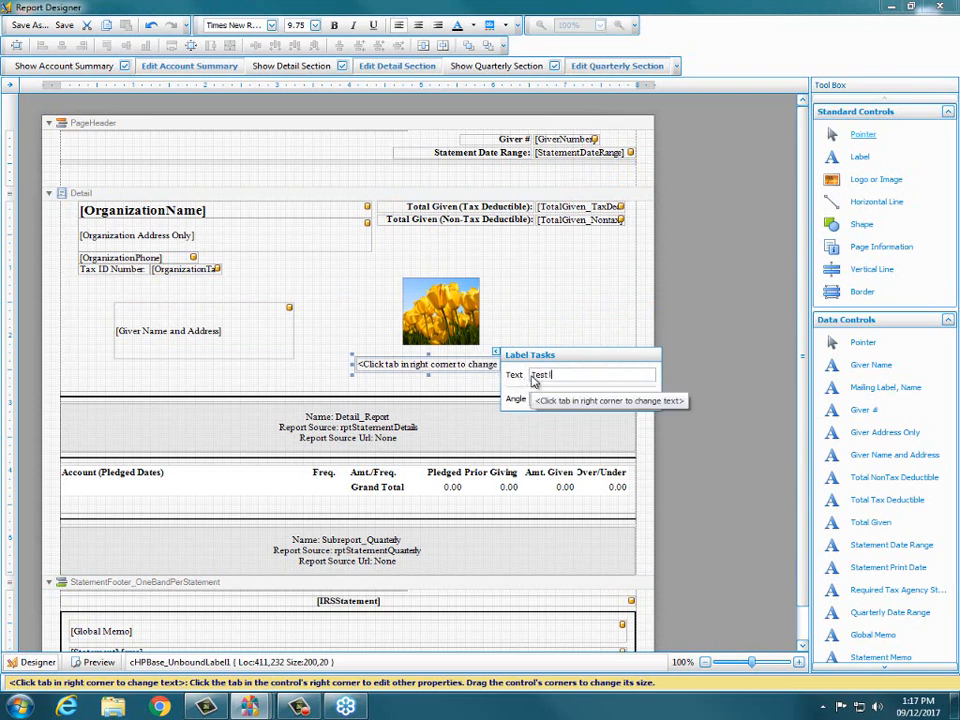
click(563, 281)
click(363, 364)
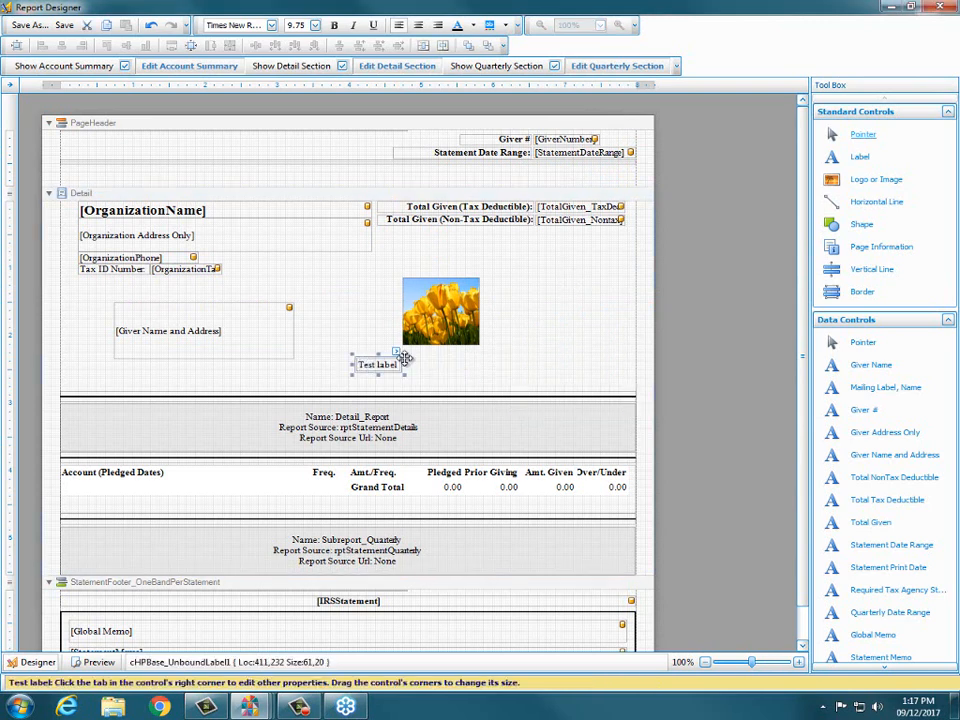
- Set the Test label's angle to 25
click(397, 354)
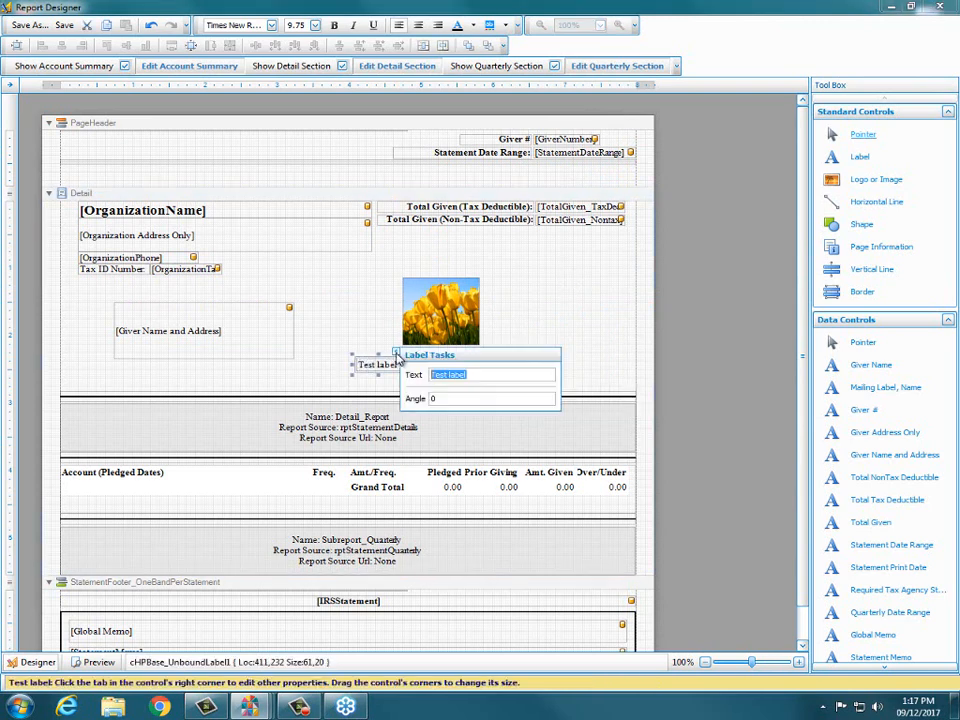
click(452, 397)
double_click(435, 398)
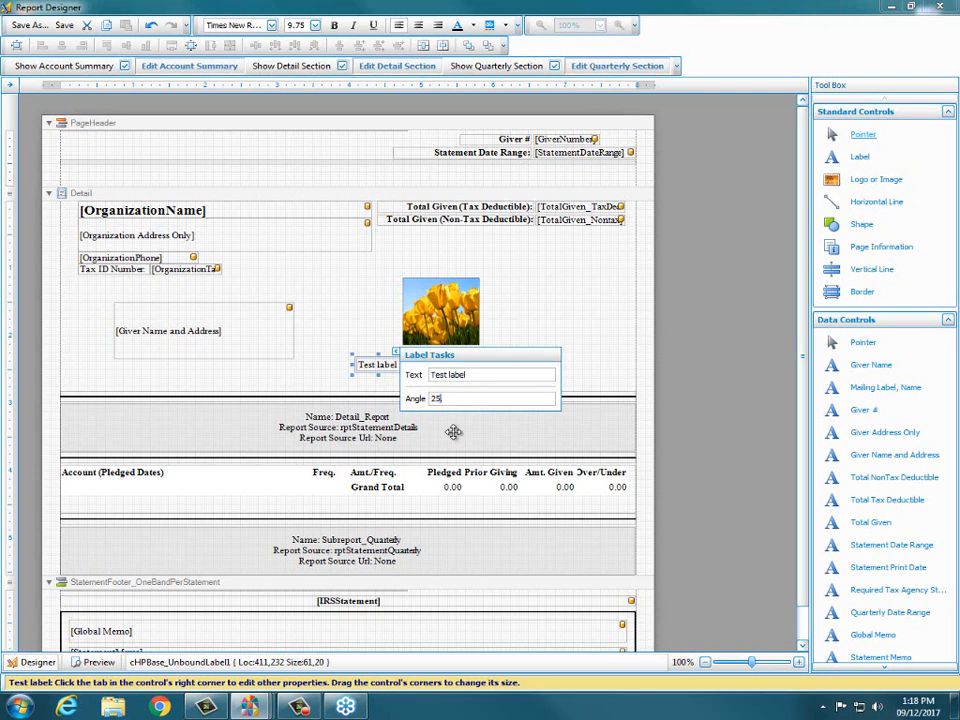
click(364, 362)
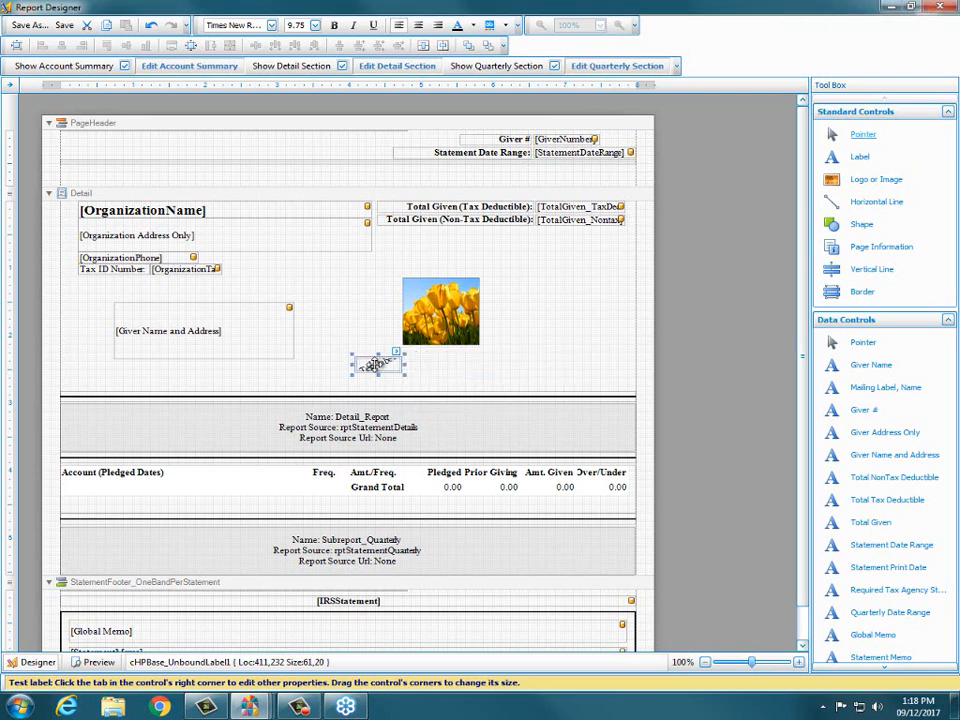
- Resize the Test label's box to about 69 by 53, between the giver address and the tulip picture
drag(364, 362, 408, 326)
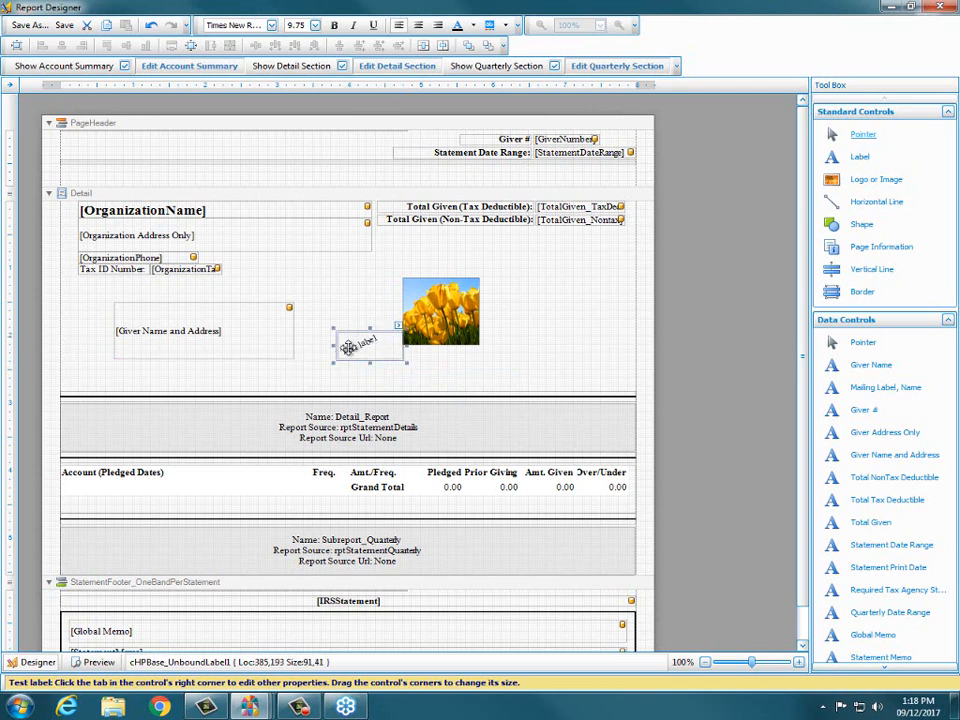
drag(333, 362, 317, 372)
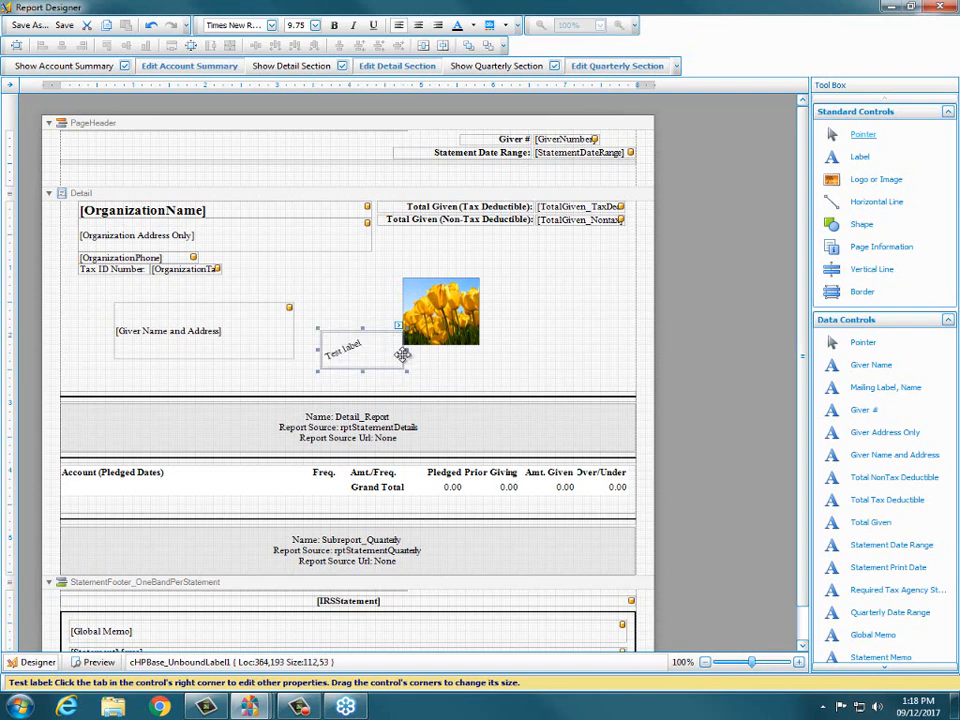
drag(406, 352, 377, 349)
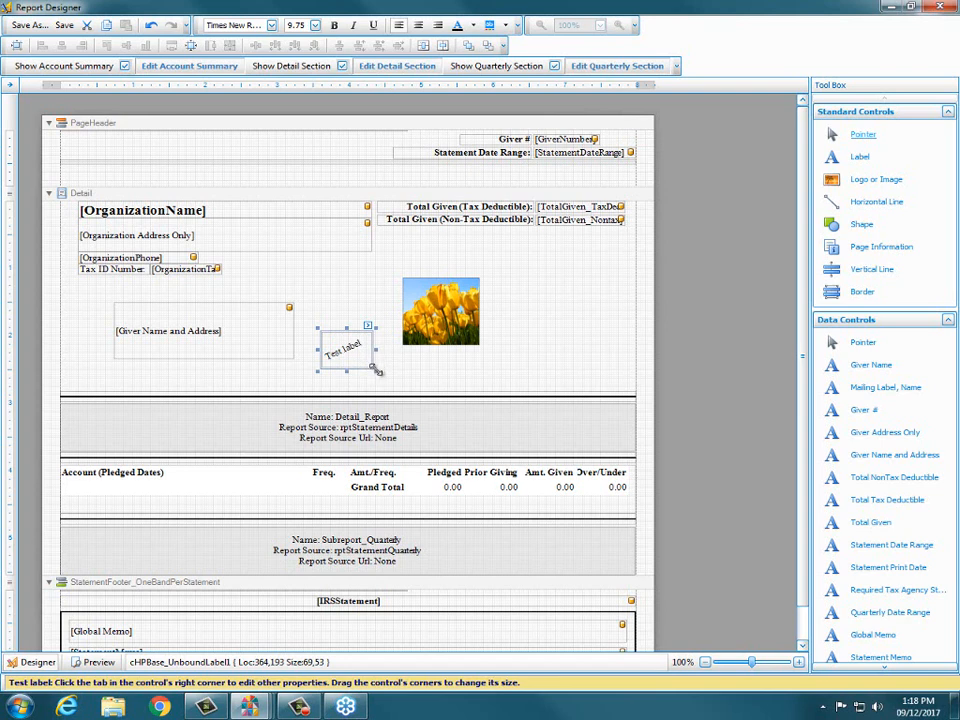
drag(377, 351, 368, 347)
- Set the Test label's angle to -25
click(368, 326)
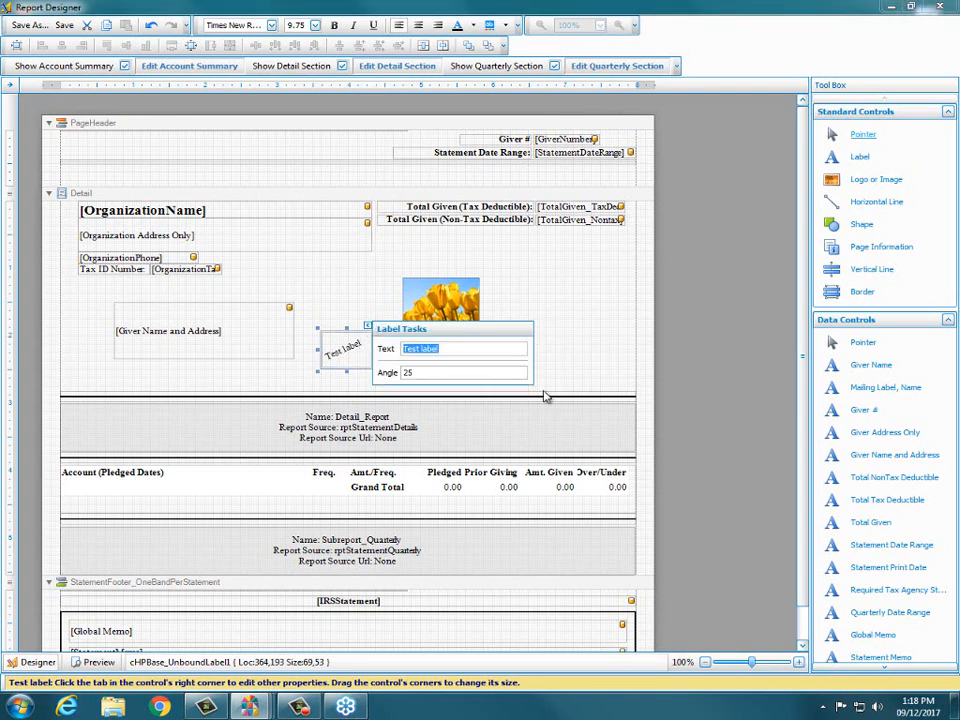
click(419, 371)
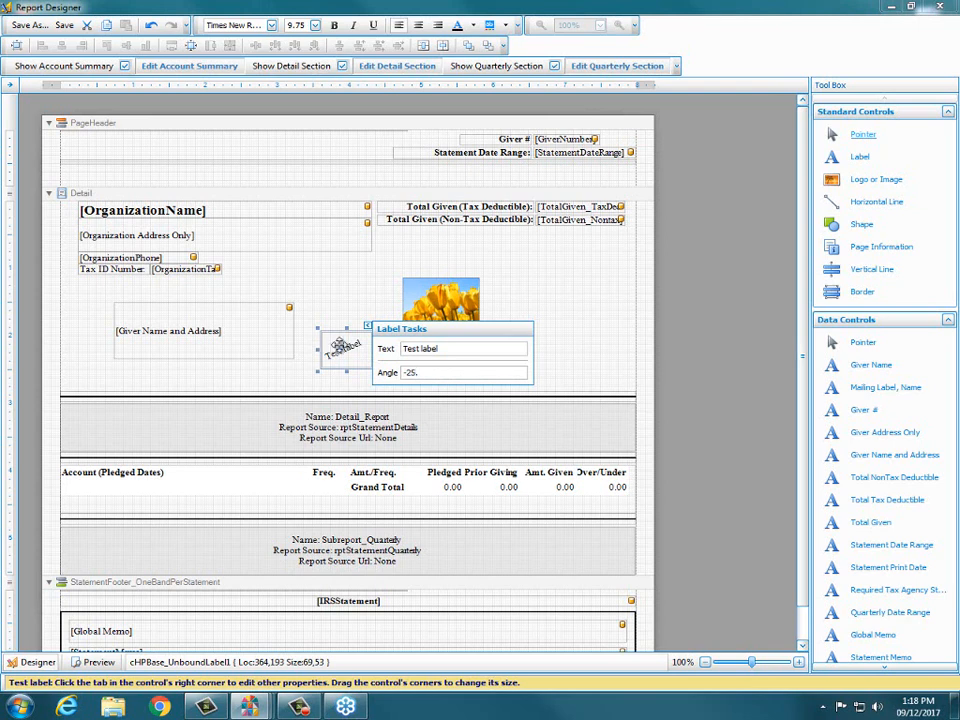
click(342, 345)
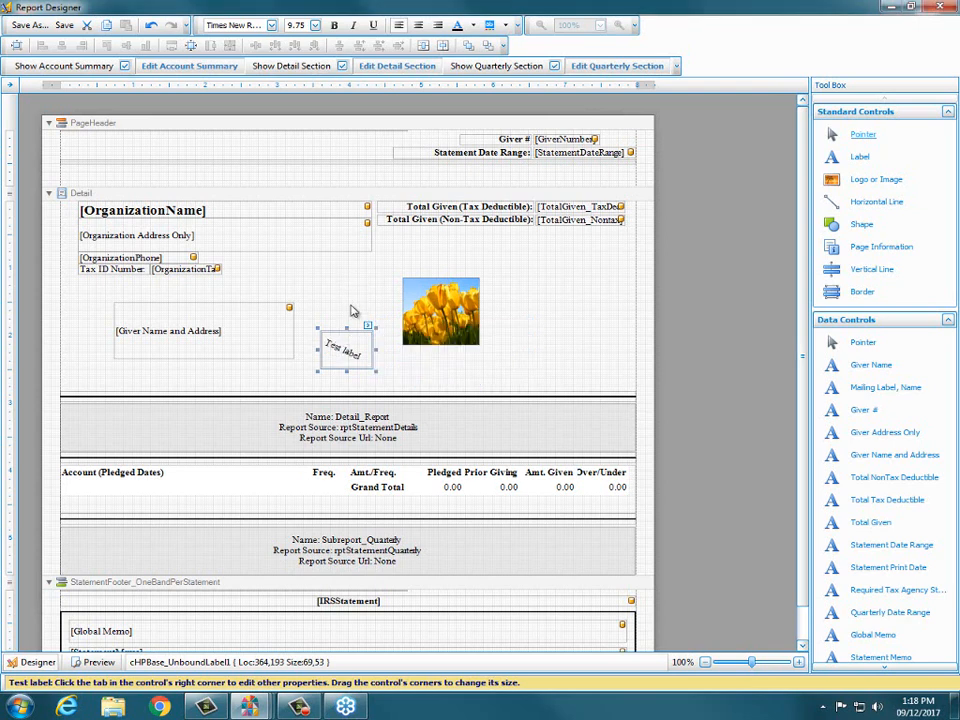
click(368, 327)
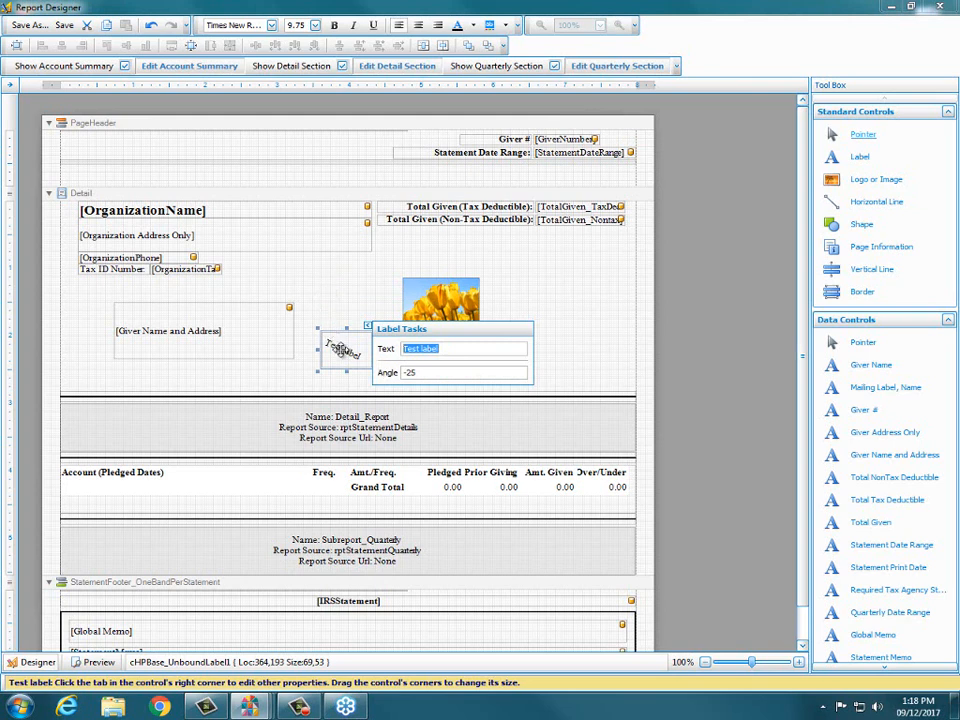
click(336, 344)
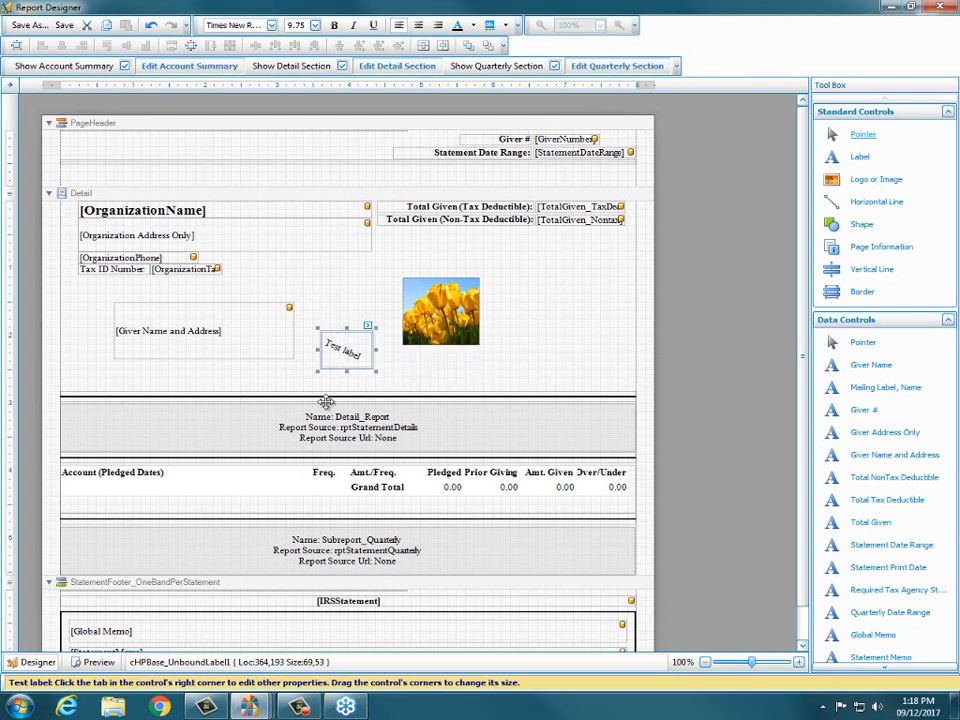
- Enlarge the tulip picture to about 122 by 121
click(372, 306)
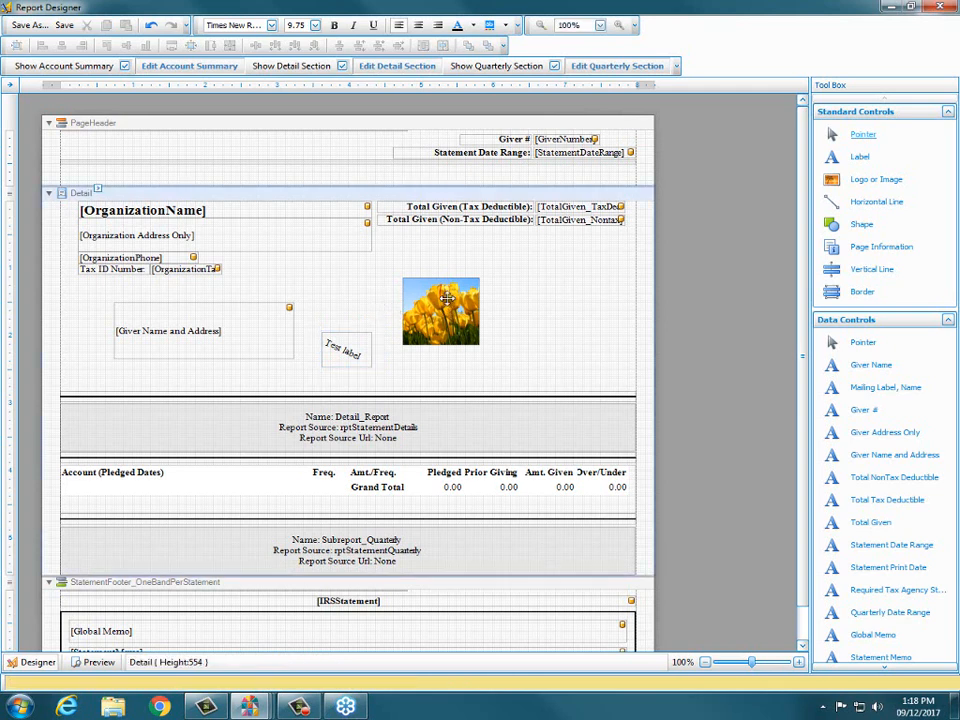
click(430, 312)
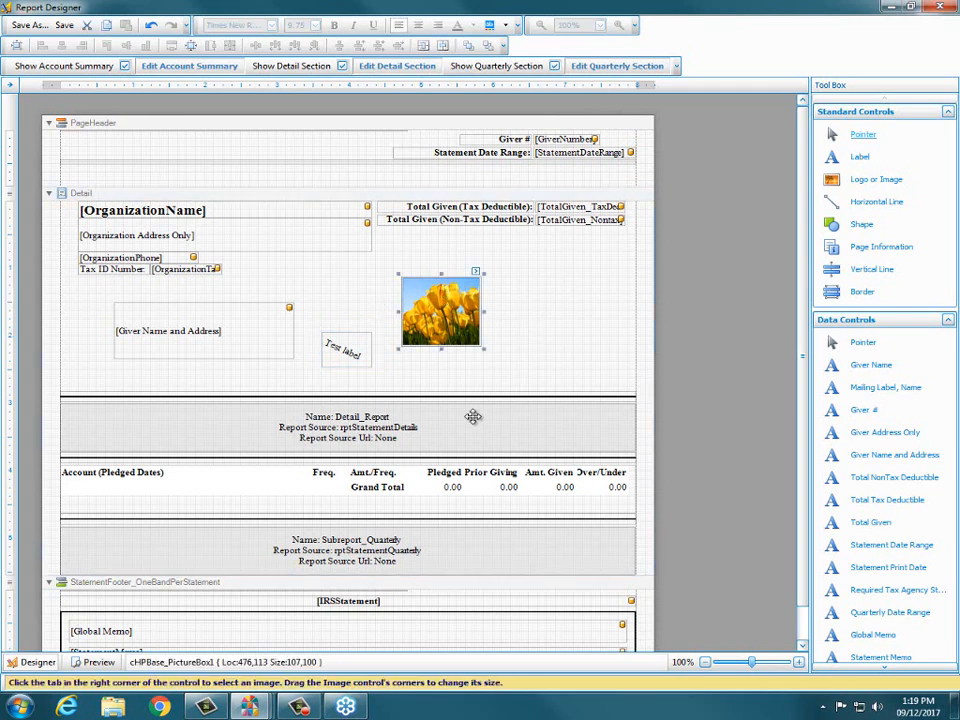
drag(476, 346, 494, 363)
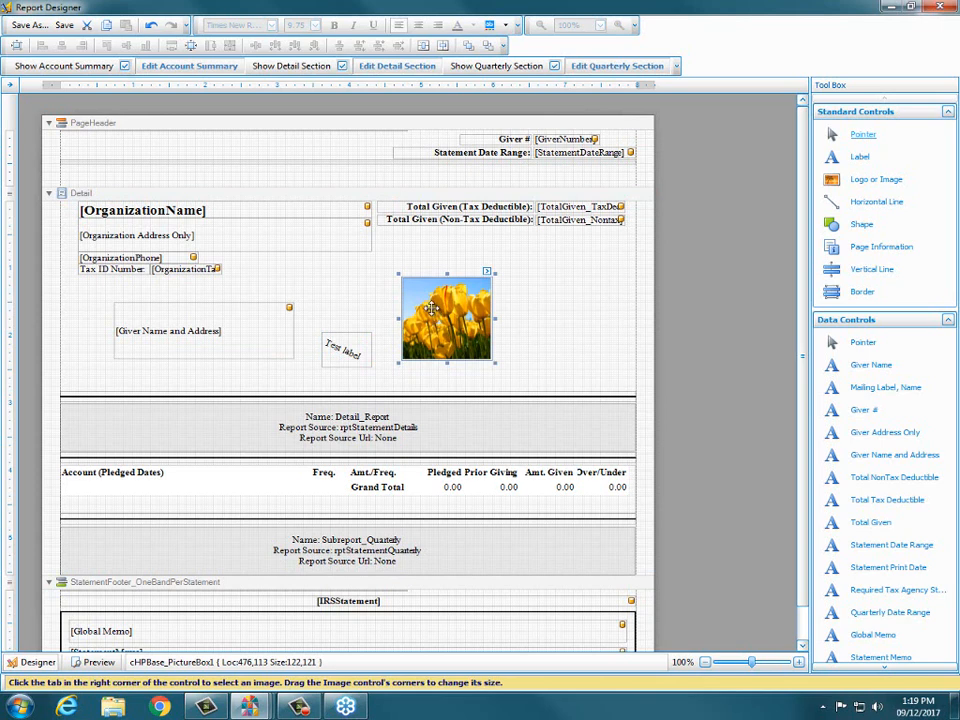
- Delete the Test label beside the tulip picture
click(338, 340)
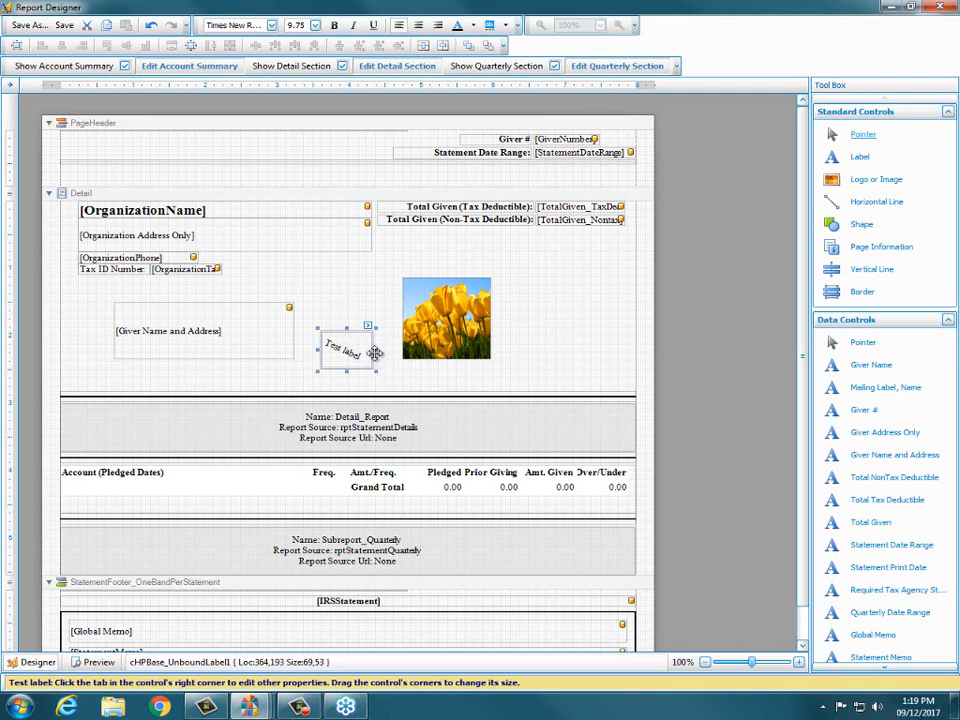
click(448, 300)
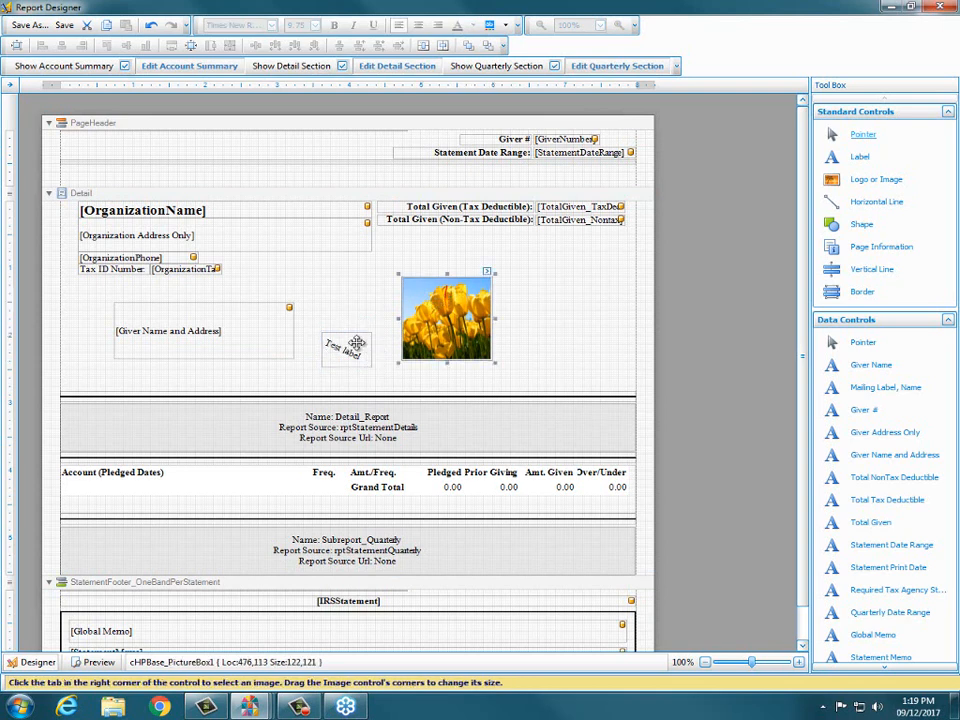
click(345, 342)
key(Delete)
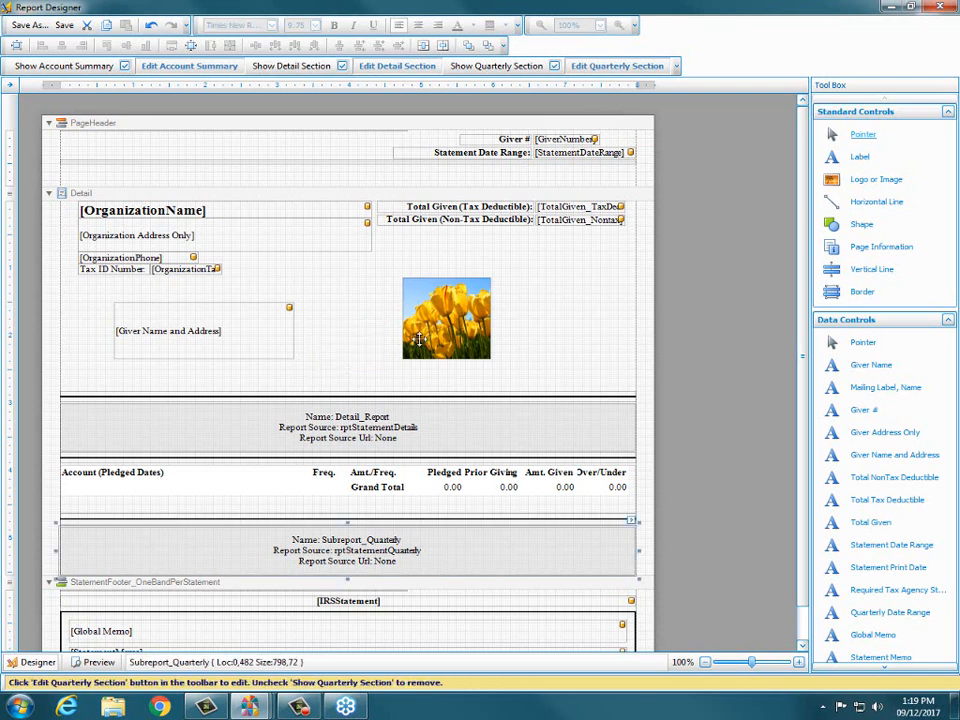
- Open the tulip picture's task settings and examine its image, data binding, sizing and vertical anchor options
click(491, 282)
click(484, 286)
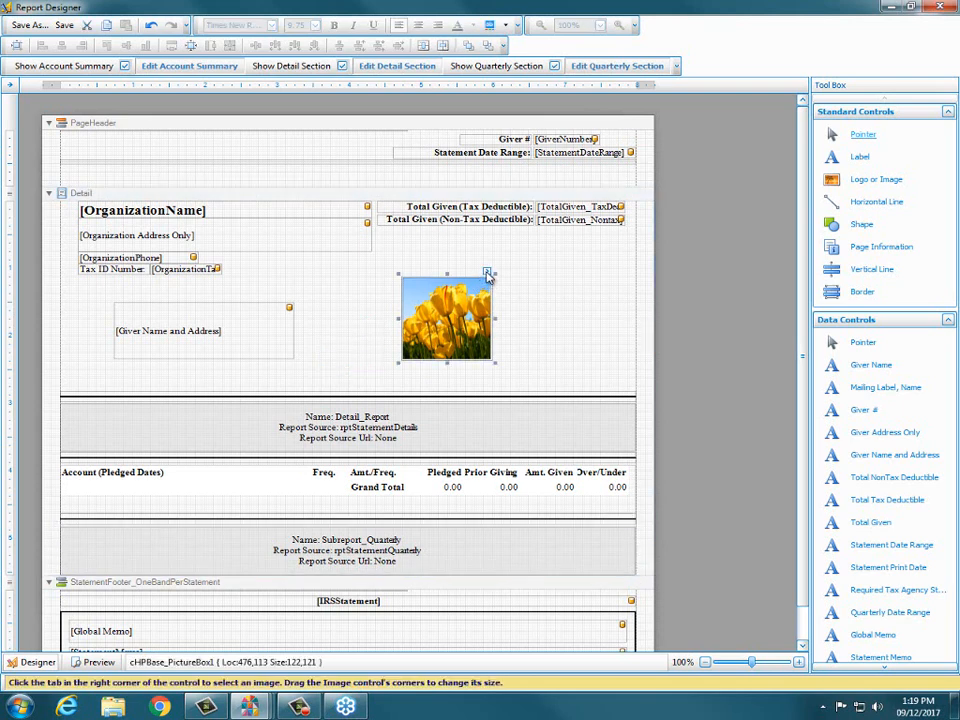
click(489, 272)
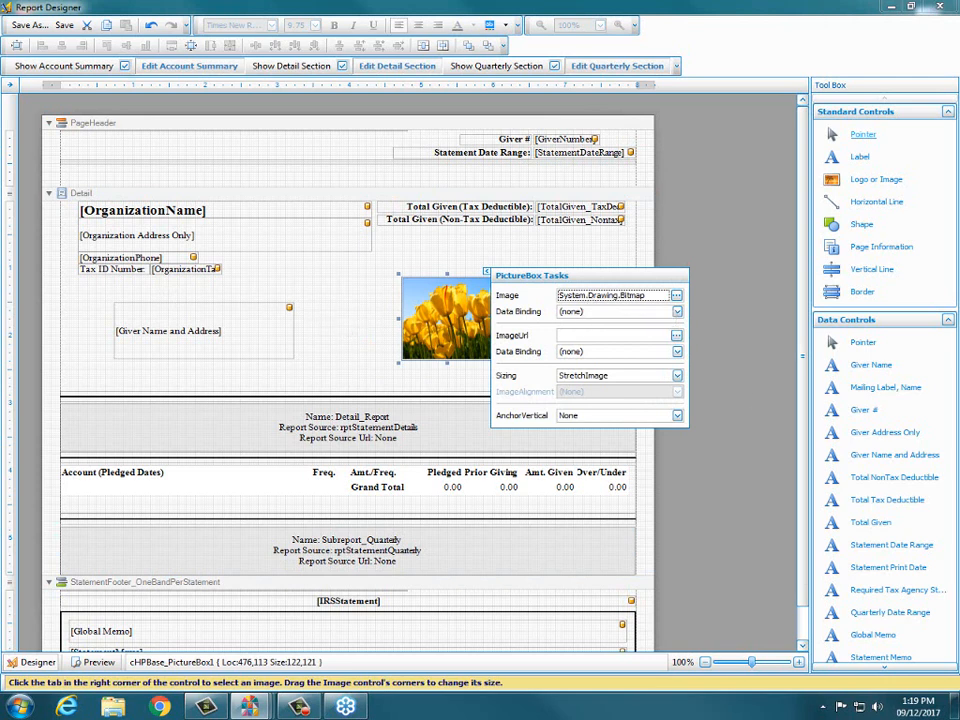
click(360, 306)
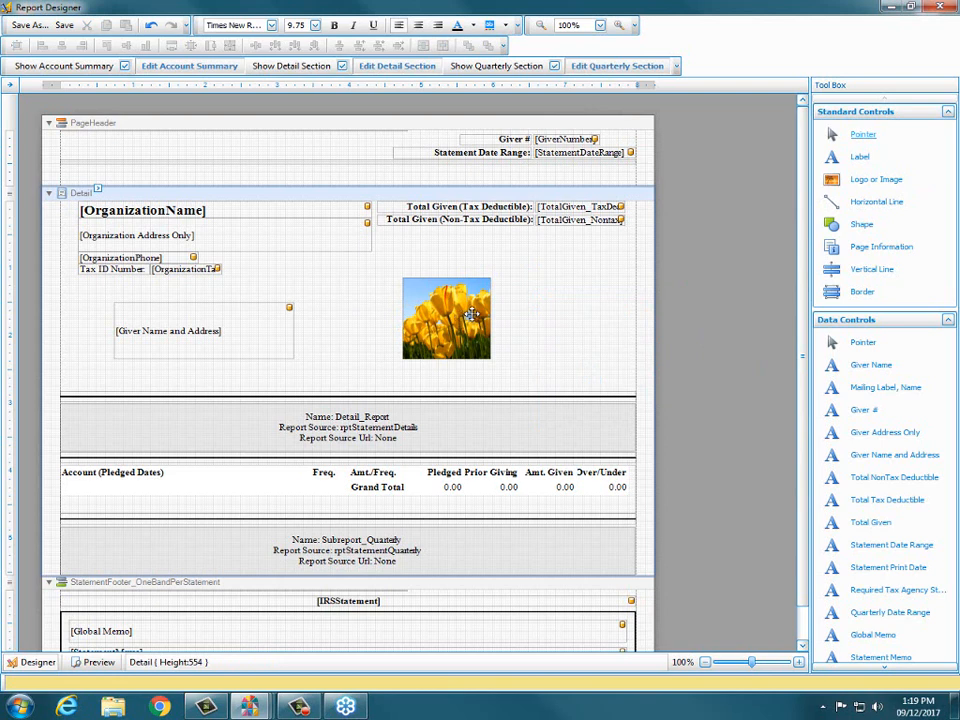
click(420, 286)
click(487, 272)
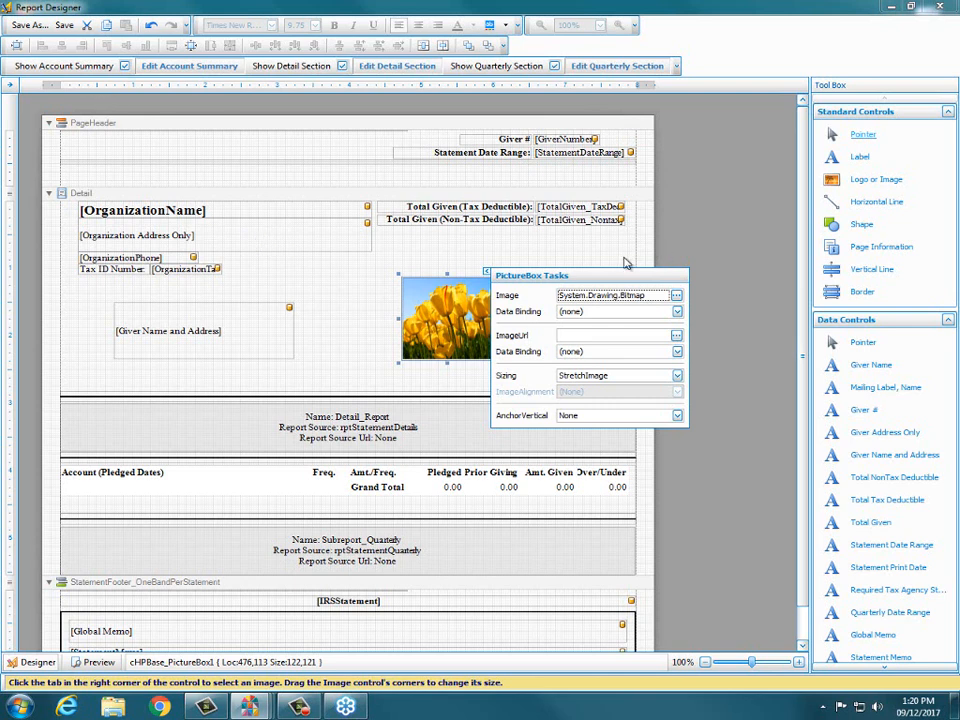
click(556, 253)
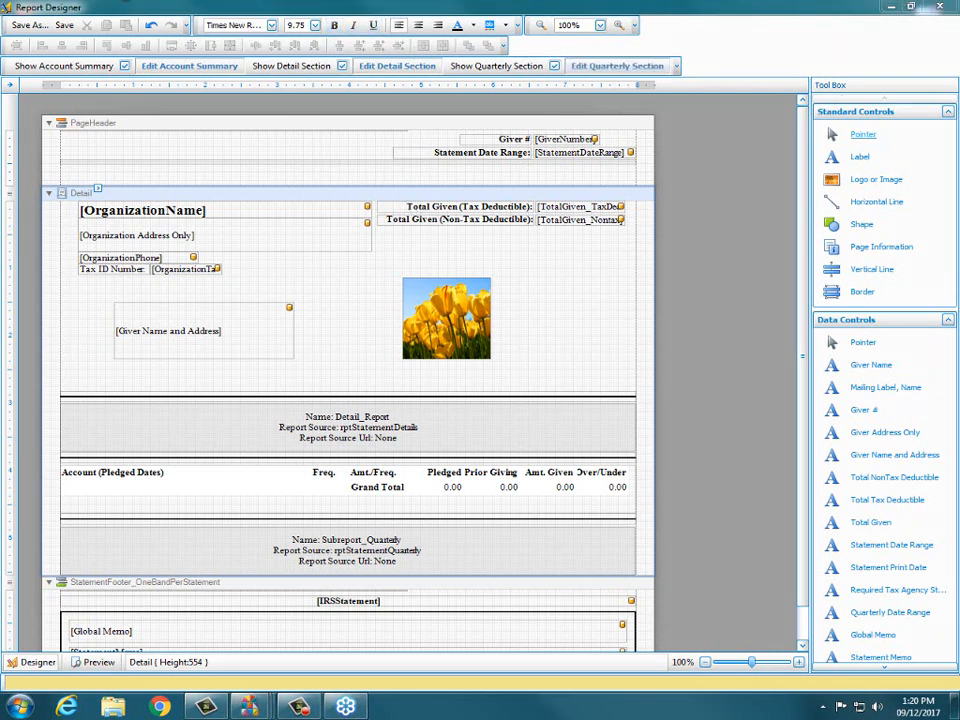
- Change the OrganizationName field's font to Arial and return it to Times New Roman
drag(210, 17, 315, 22)
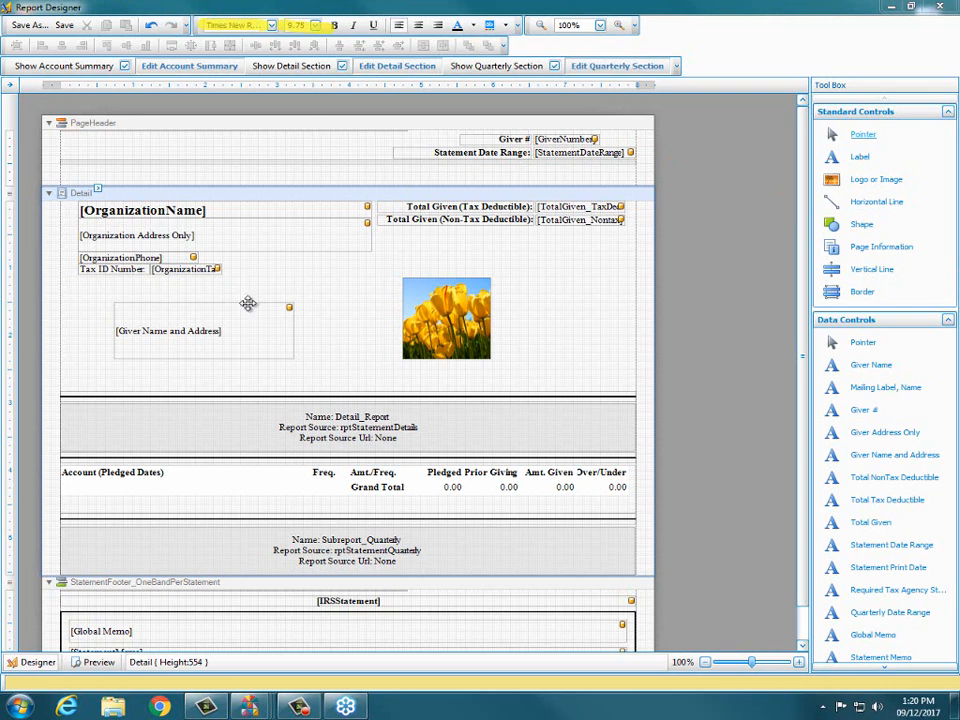
click(228, 211)
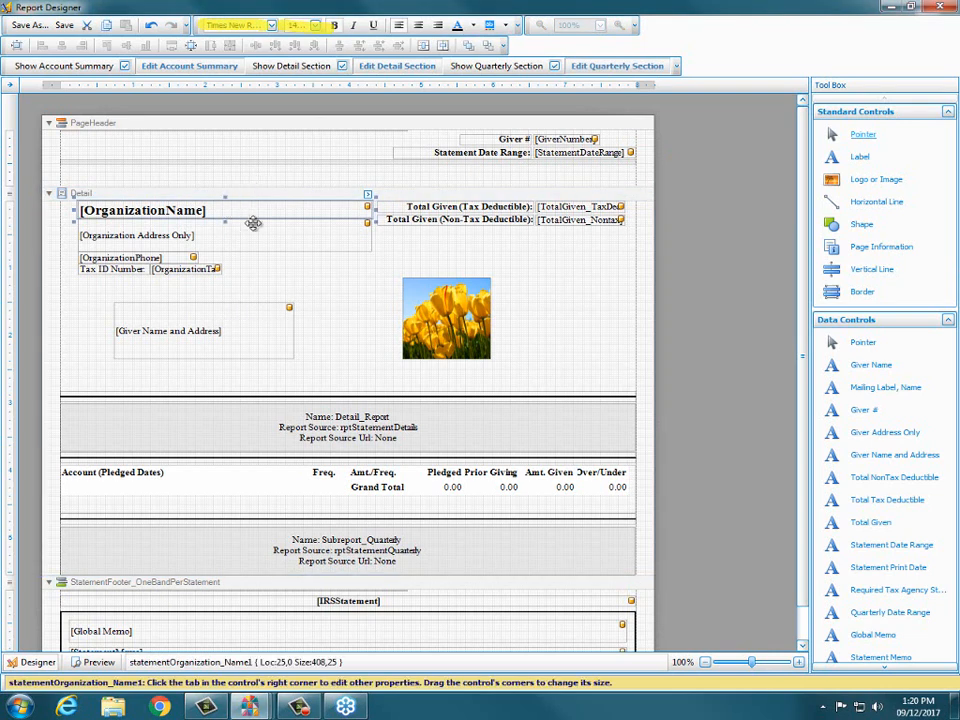
click(271, 26)
click(218, 139)
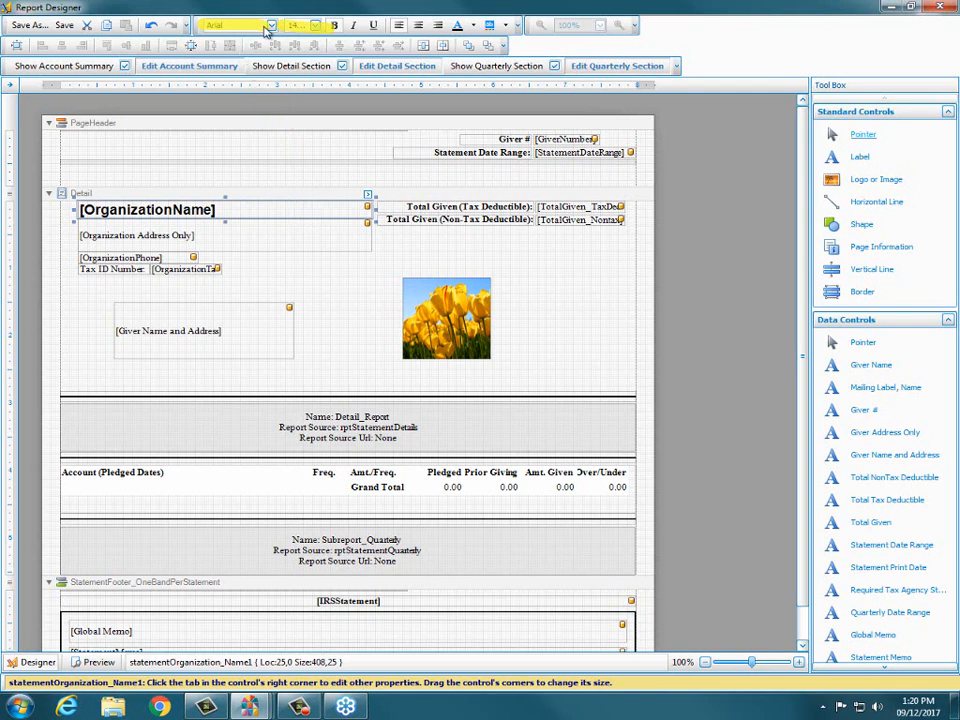
click(206, 25)
click(262, 56)
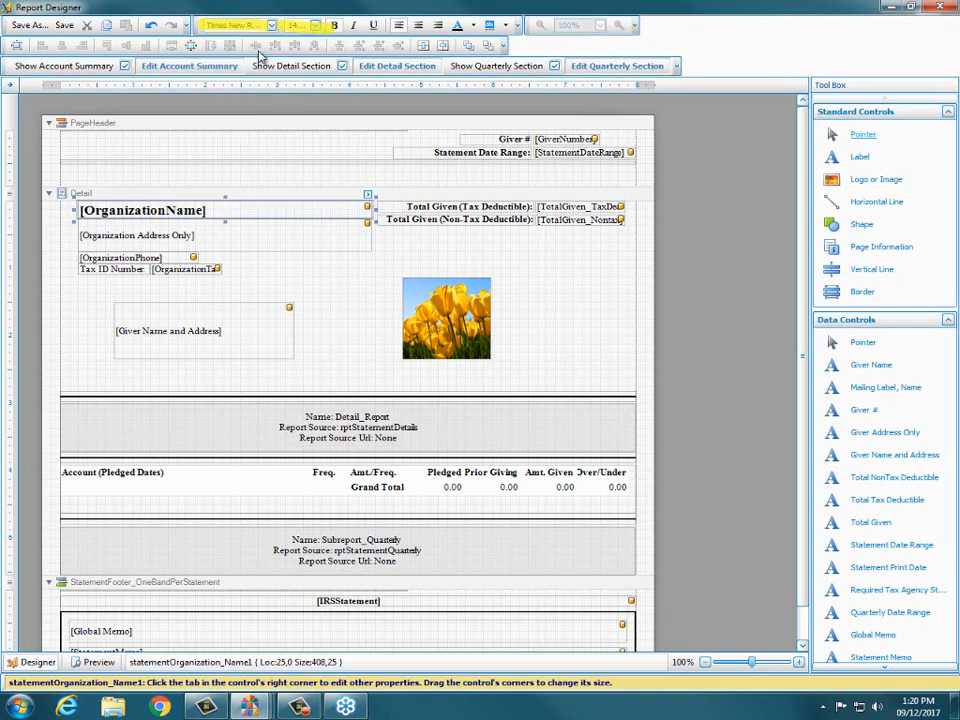
- Select the OrganizationName field, the Statement Date Range label and the Giver Name and Address field together, and clear the selection
click(435, 256)
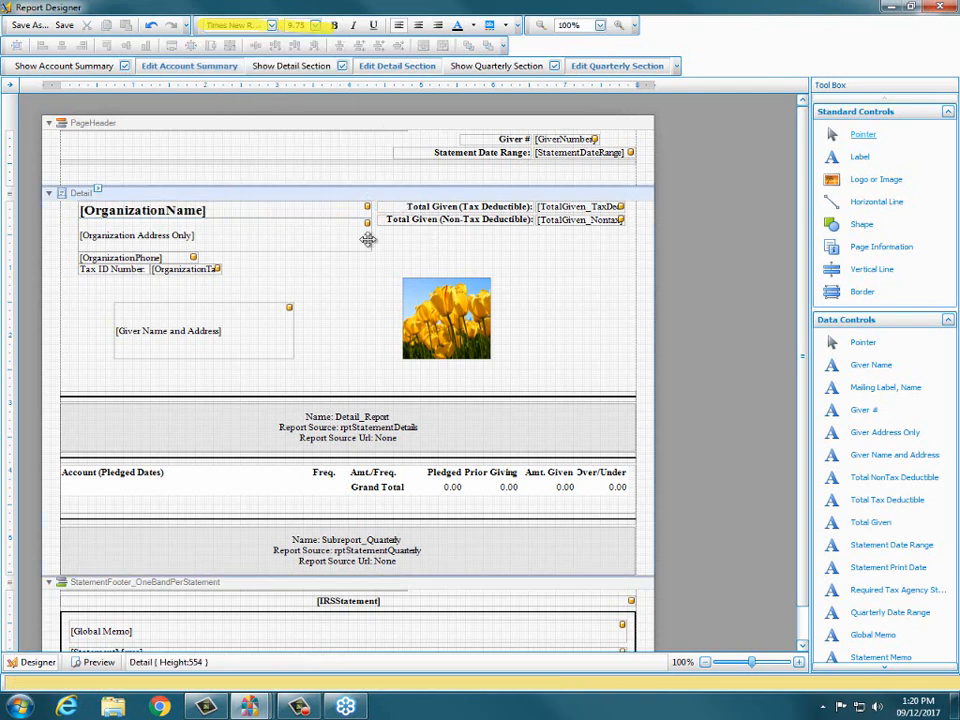
click(268, 207)
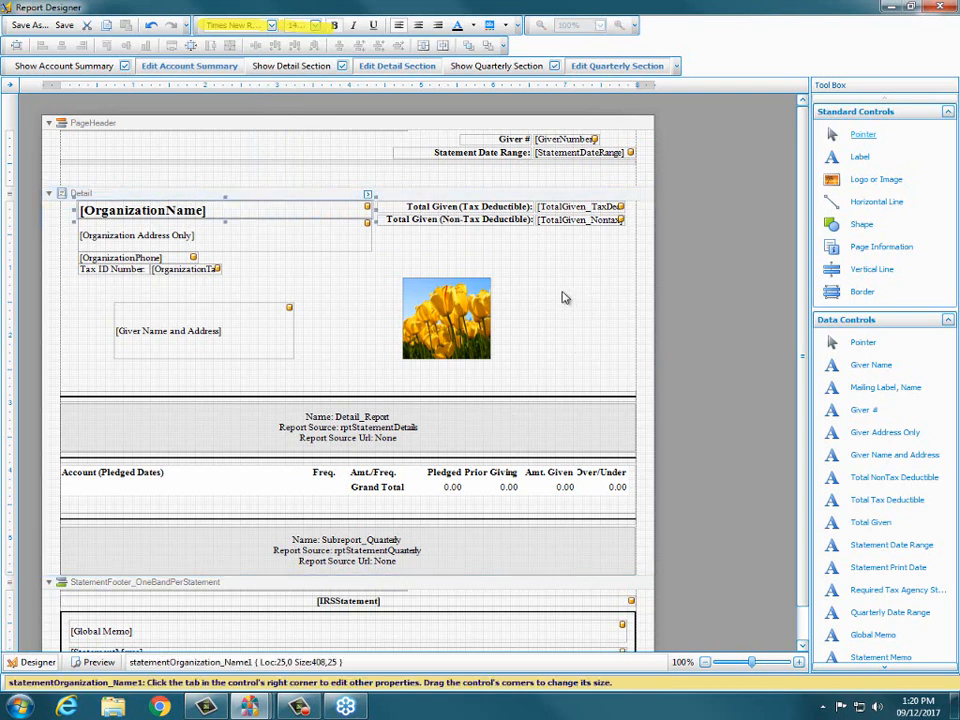
click(511, 152)
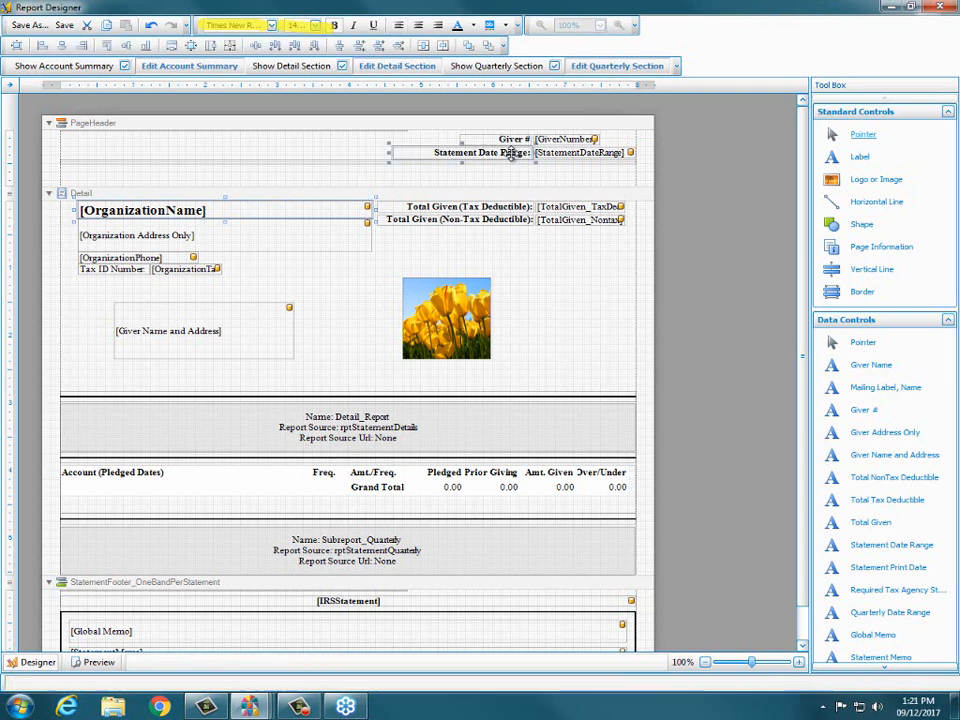
click(268, 210)
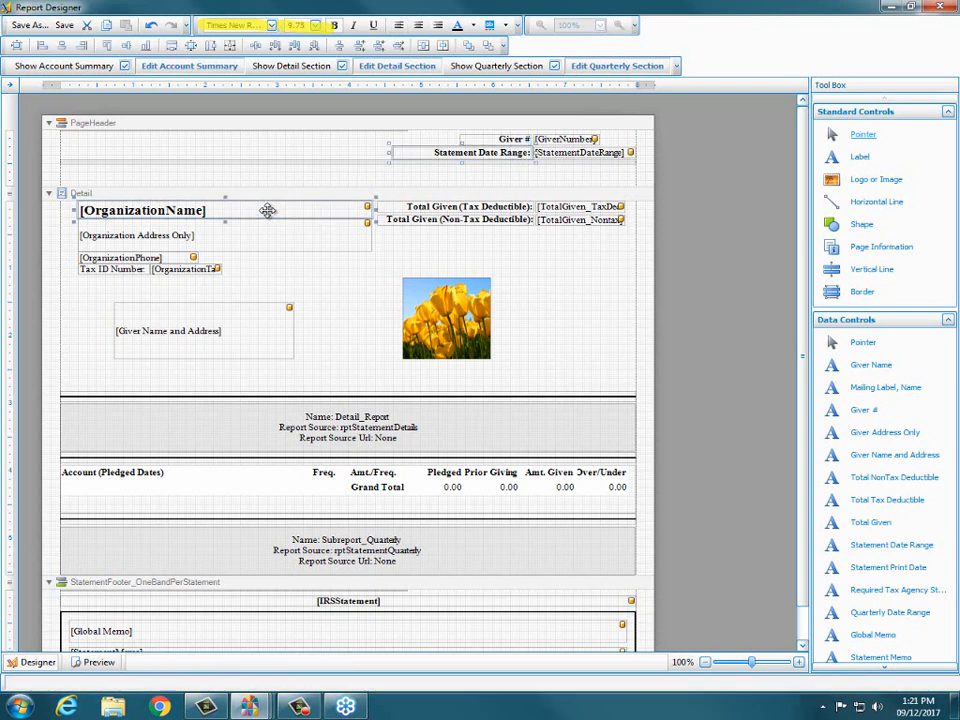
ctrl+click(253, 323)
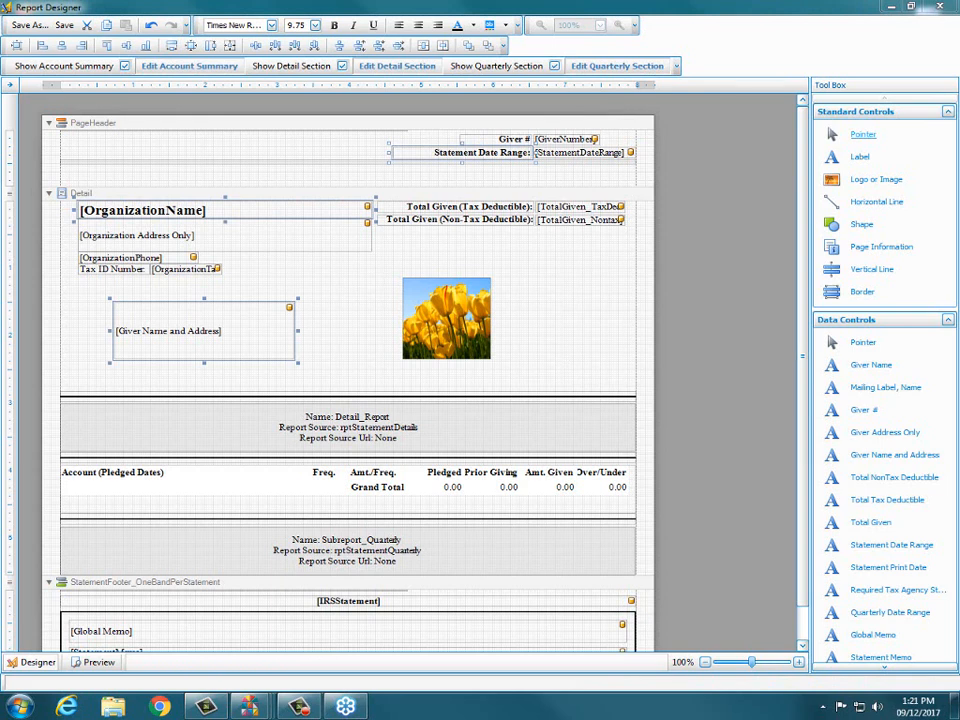
click(363, 318)
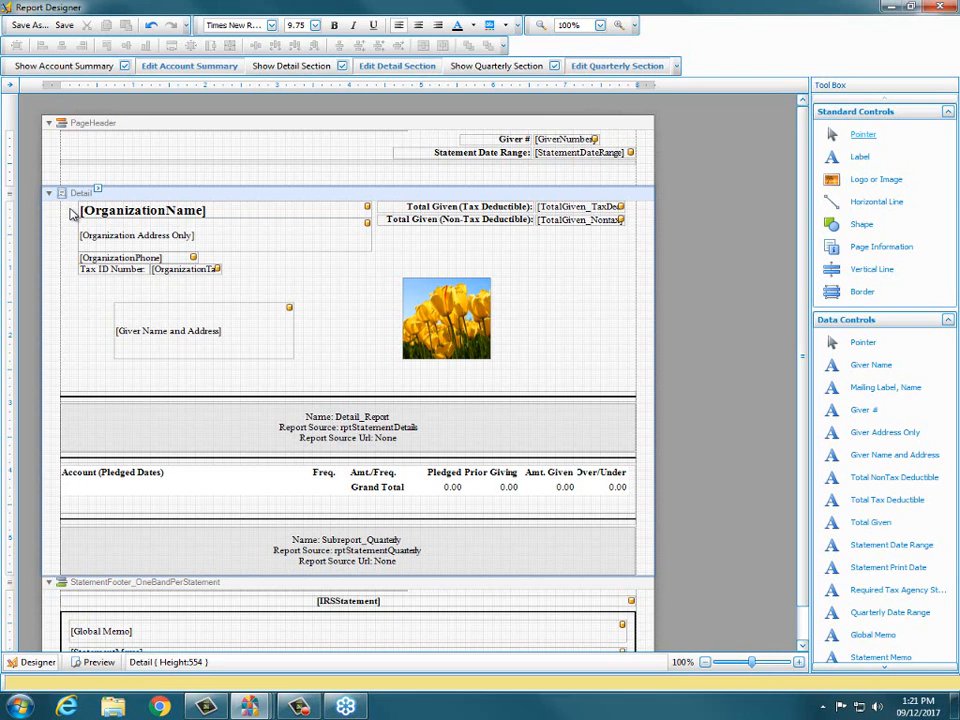
- Set the font of the organization fields, the Total Given labels and the Giver Name and Address field in the Detail band to Calibri
drag(72, 213, 631, 381)
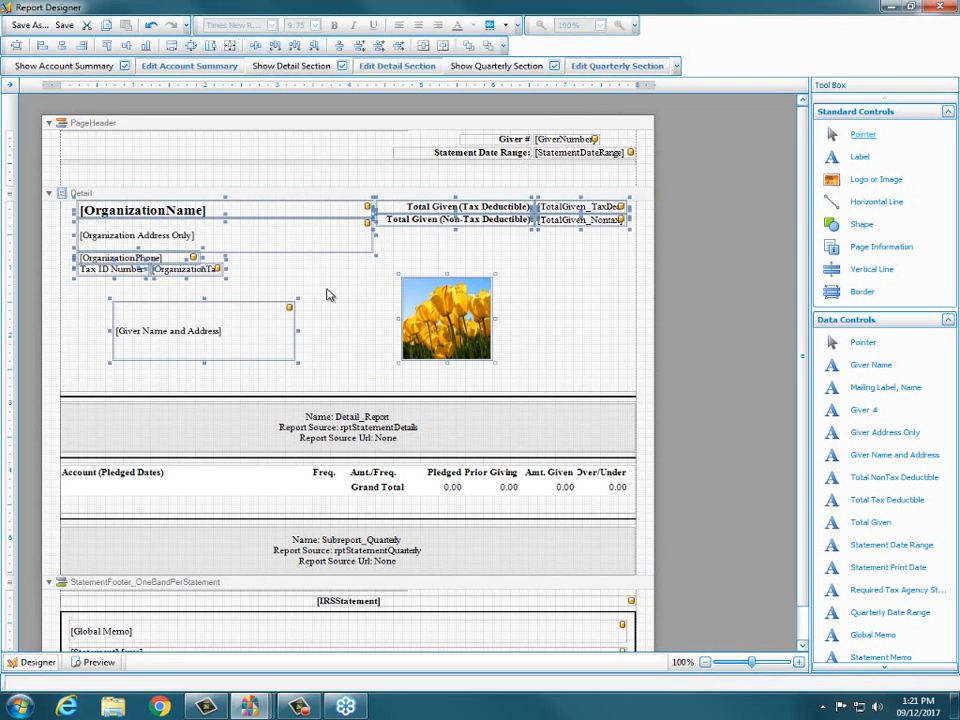
key(Escape)
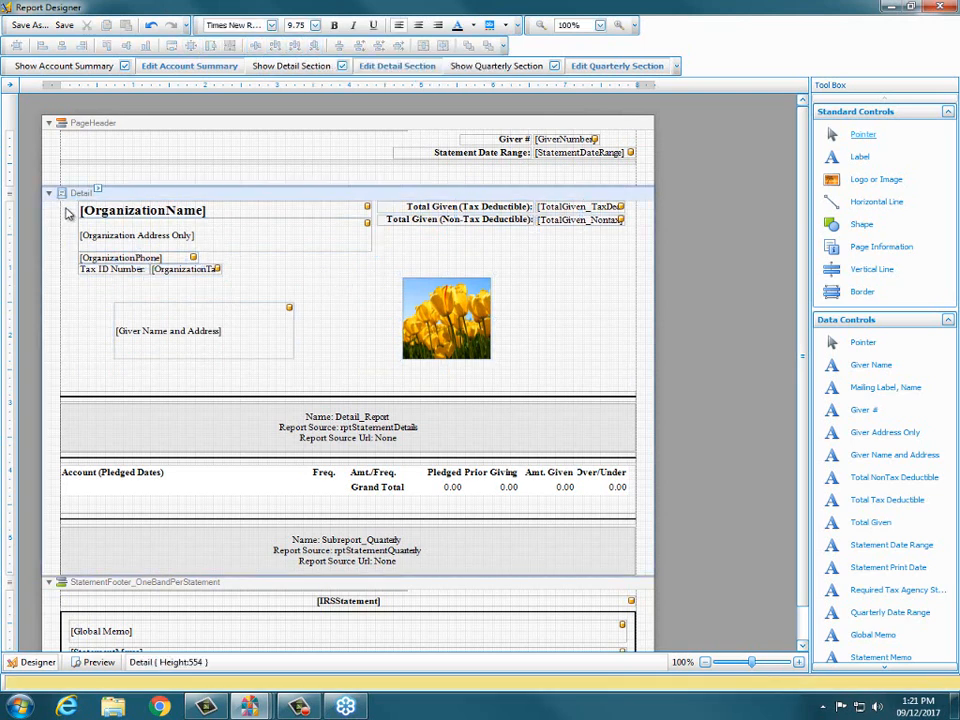
drag(72, 206, 381, 366)
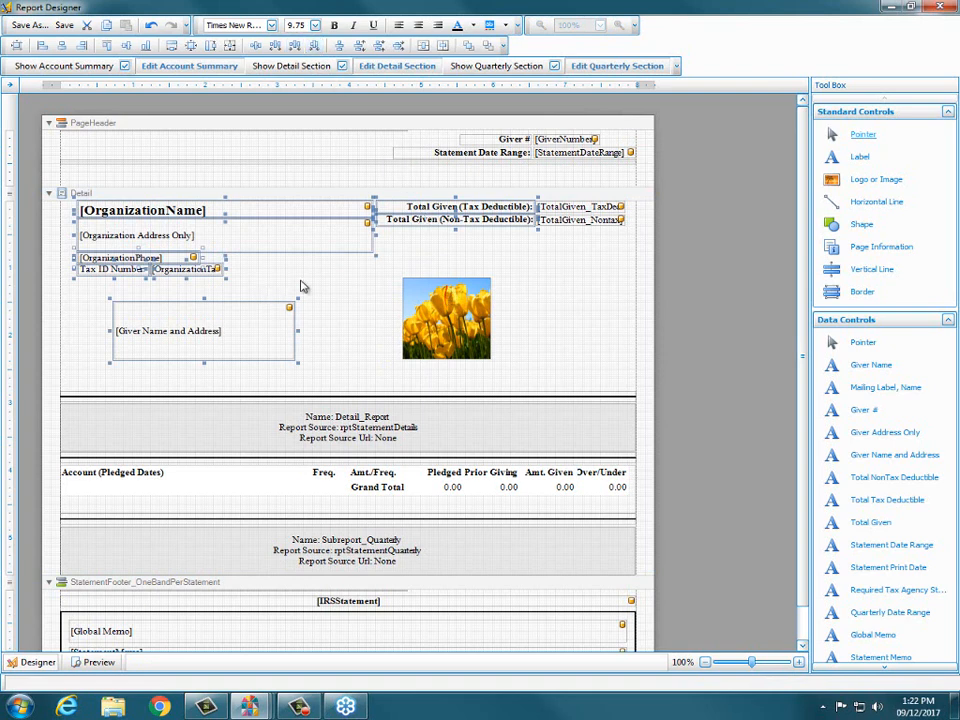
click(272, 26)
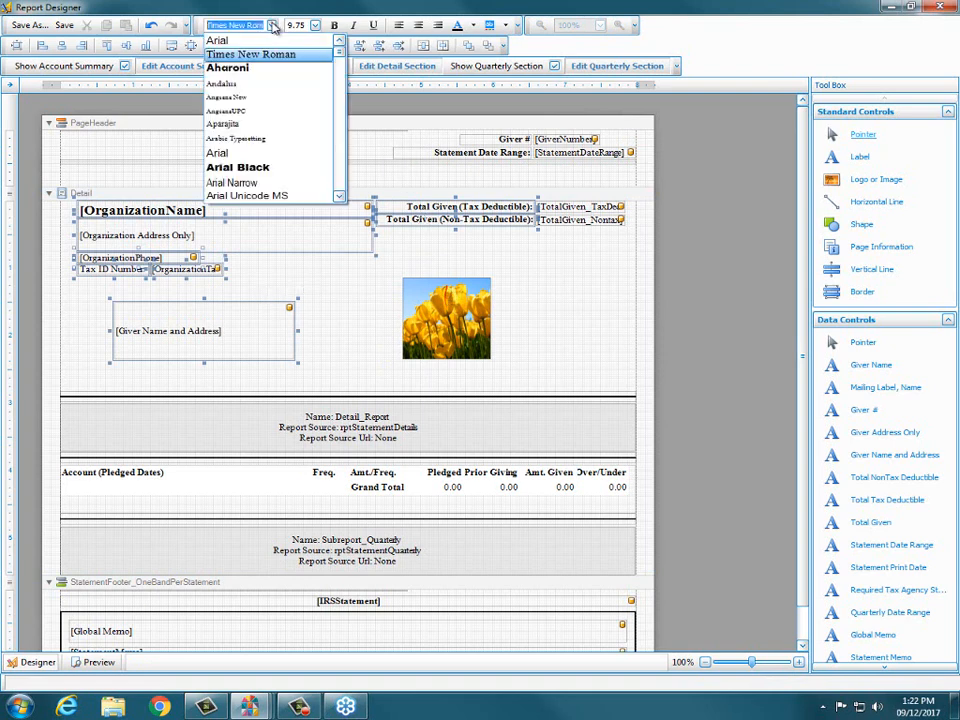
scroll(240, 160, down, 4)
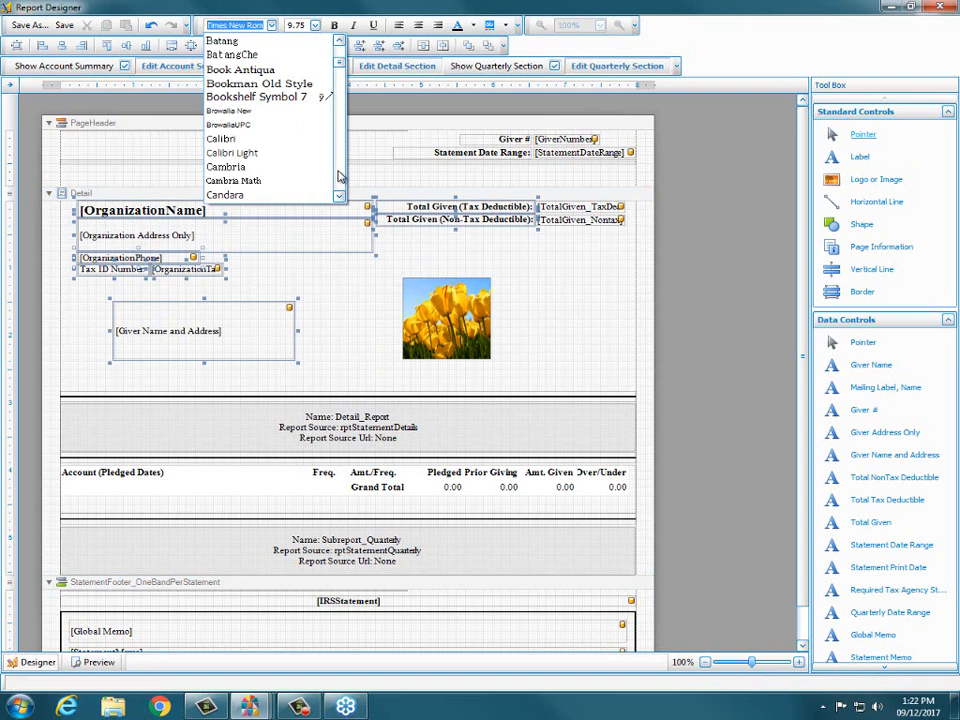
click(227, 142)
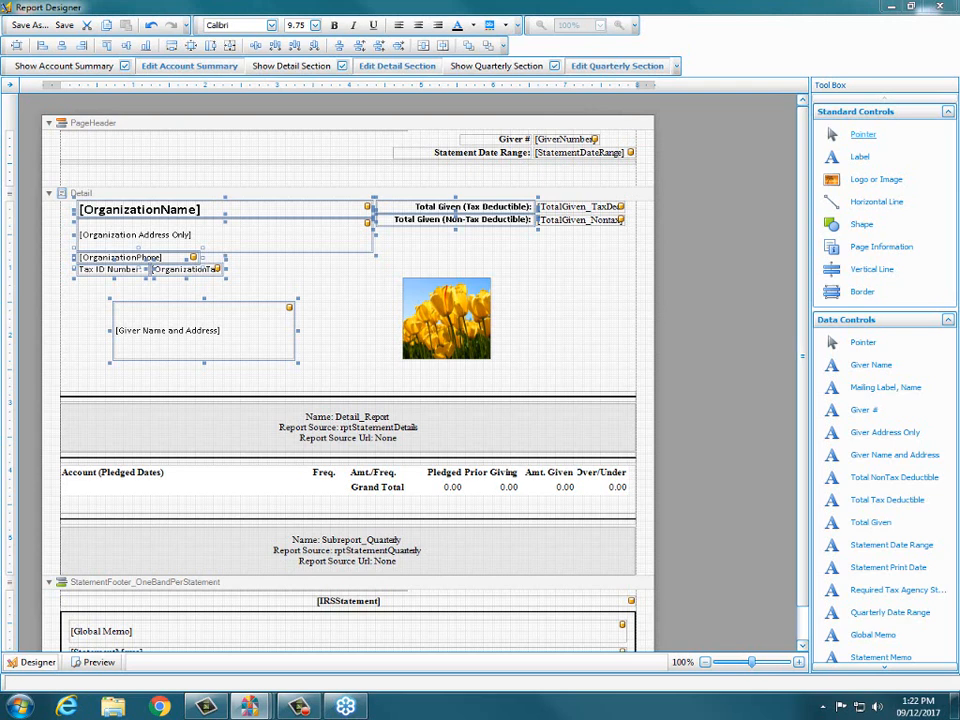
- Shift the tulip picture to location 462,113, aligning its left edge with the Statement Date Range label
click(443, 335)
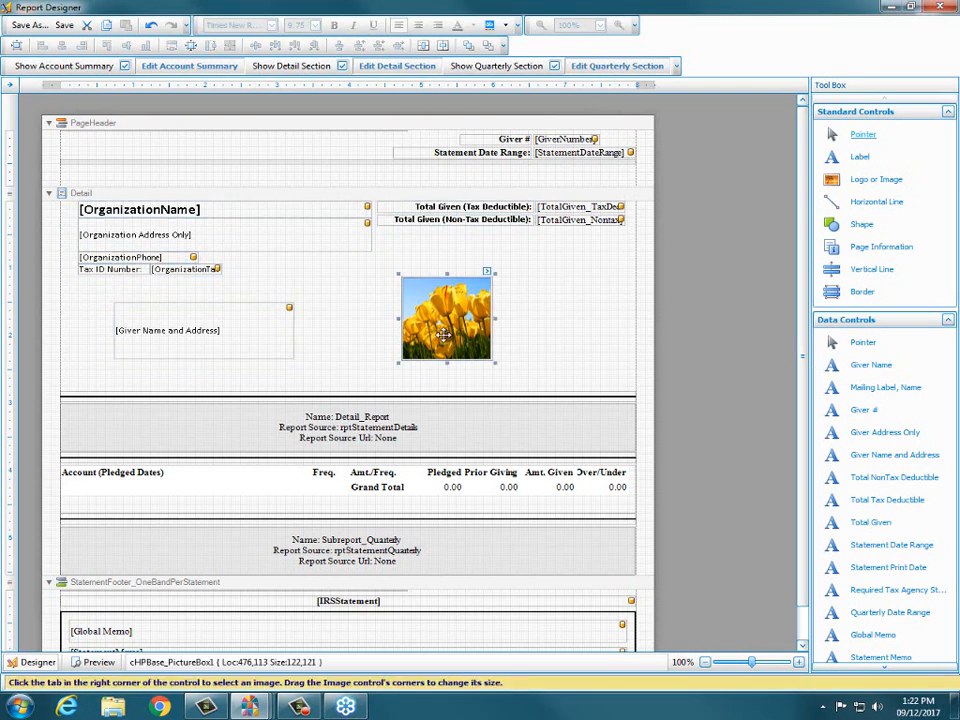
key(Right)
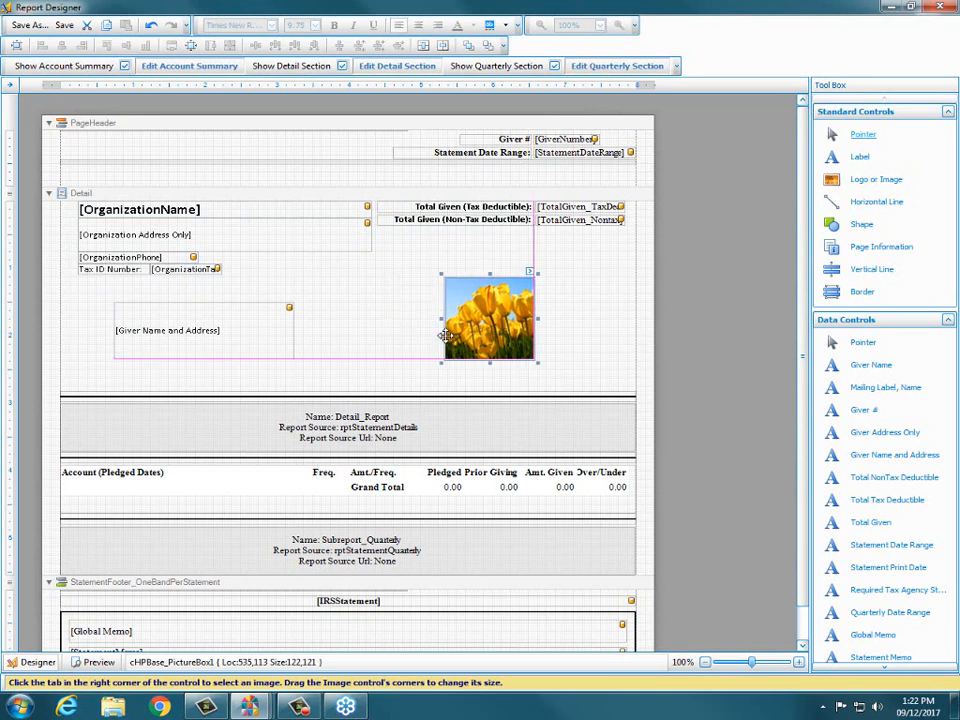
key(Up)
key(Up)
key(Left)
key(Left)
key(Left)
key(Right)
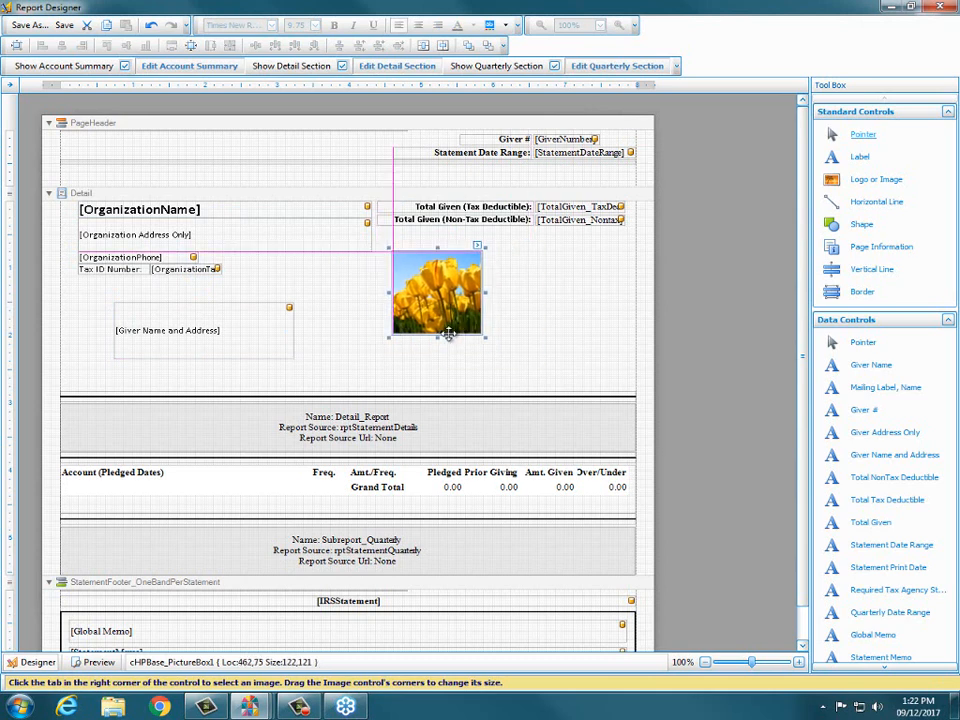
key(Down)
key(Down)
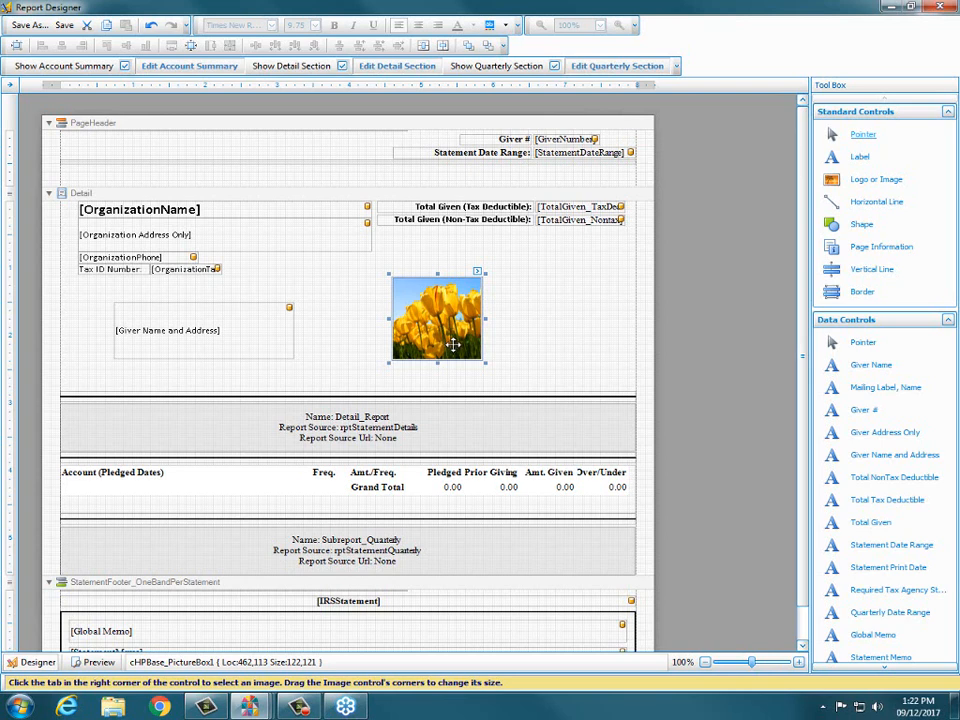
- Move the tulip picture vertically to location 462,92, aligning its top with the Tax ID Number row
drag(456, 345, 457, 346)
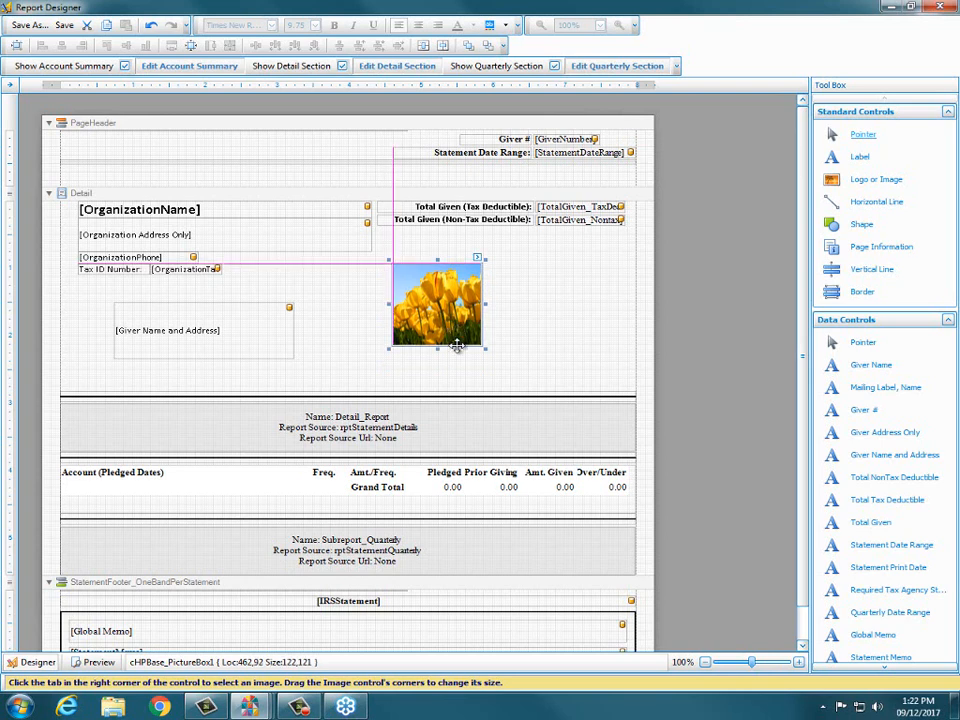
key(Down)
key(Up)
key(Up)
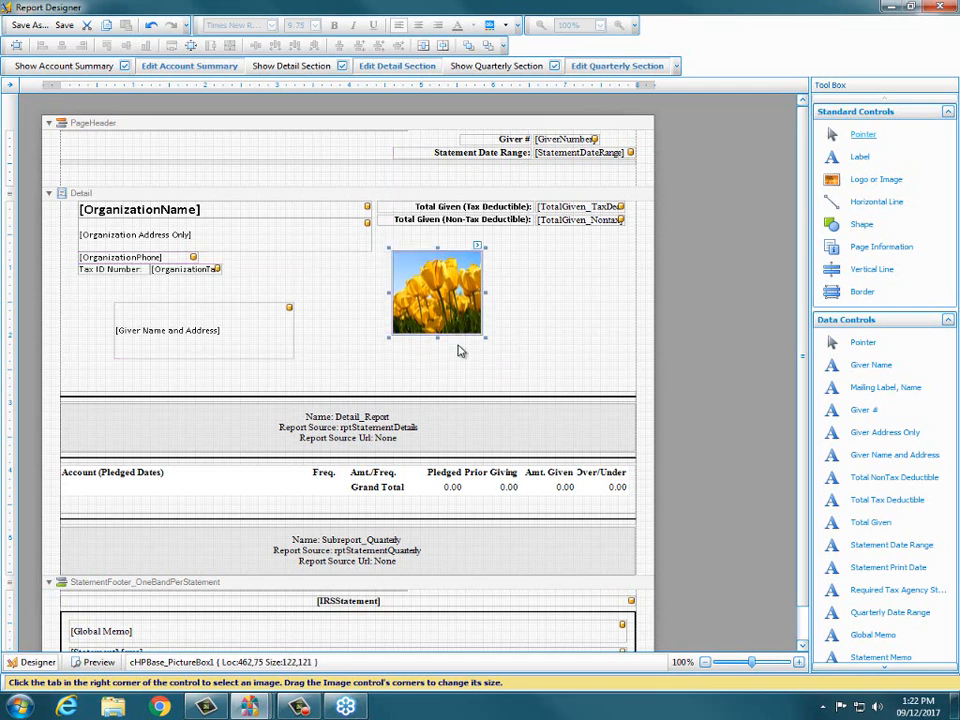
key(Down)
key(Up)
key(Down)
key(Down)
key(Down)
key(Down)
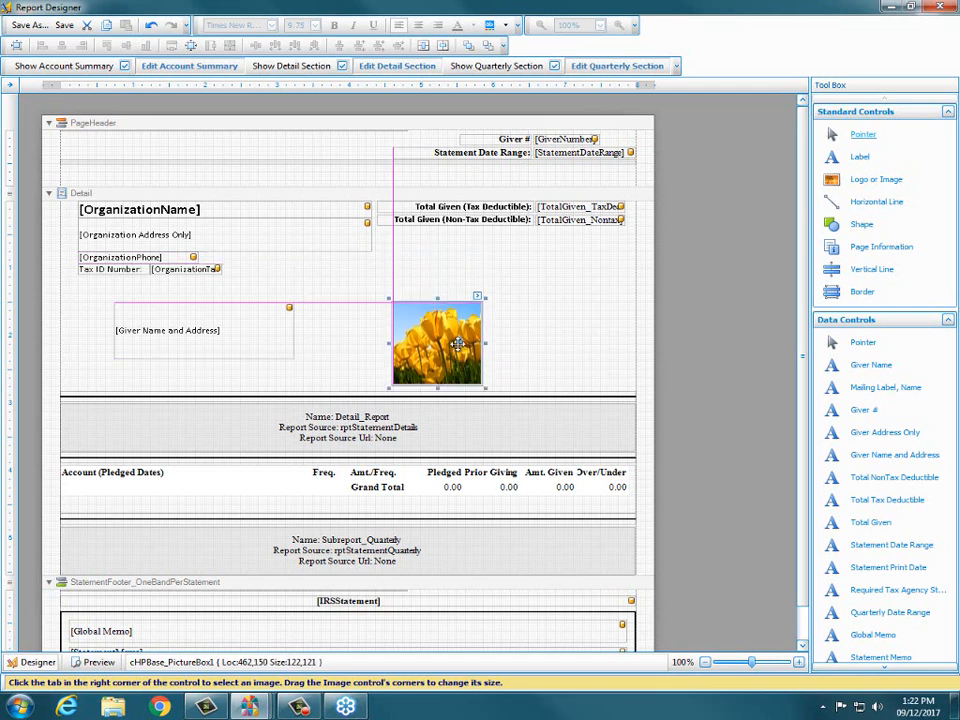
key(Up)
key(Up)
key(Up)
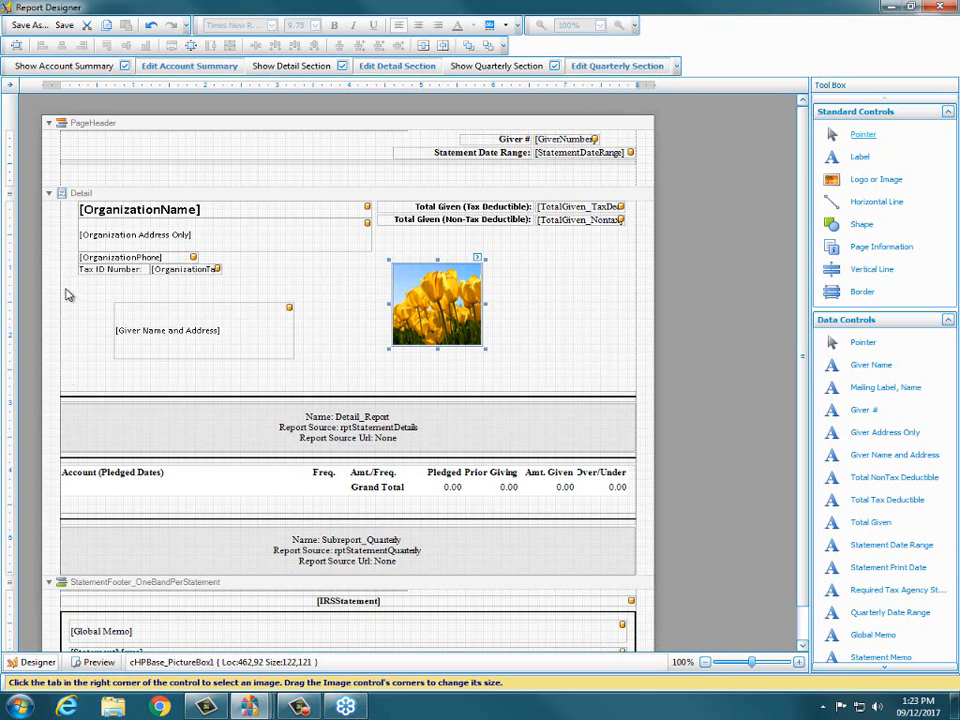
- Set the organization fields, Total Given labels and Giver Name and Address field to Times New Roman, leaving the tulip picture out of the selection
drag(71, 213, 408, 380)
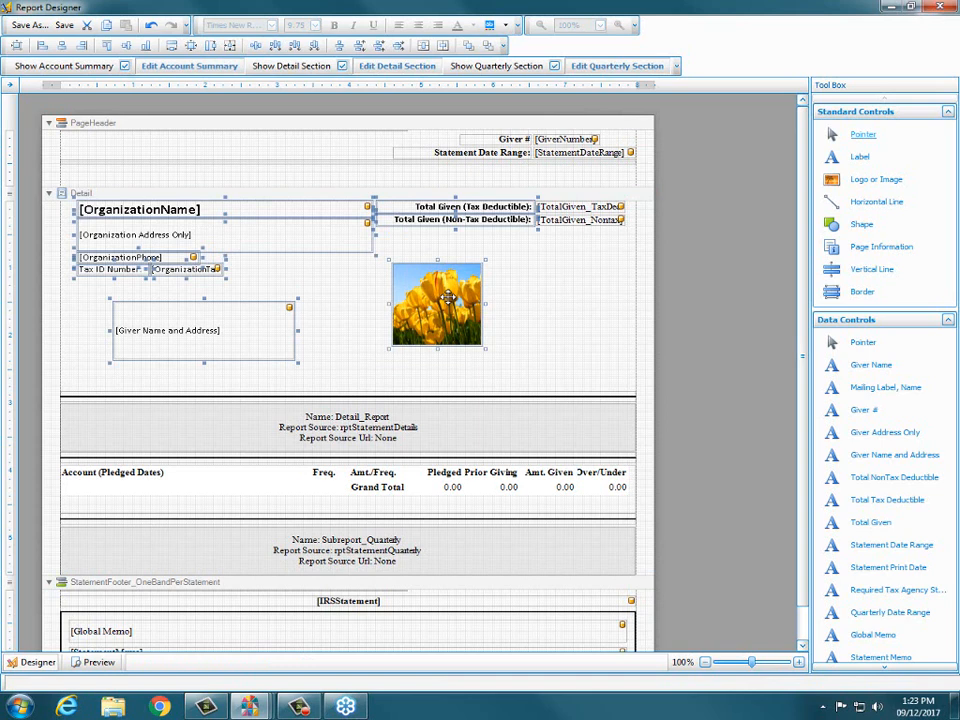
ctrl+click(447, 297)
click(272, 25)
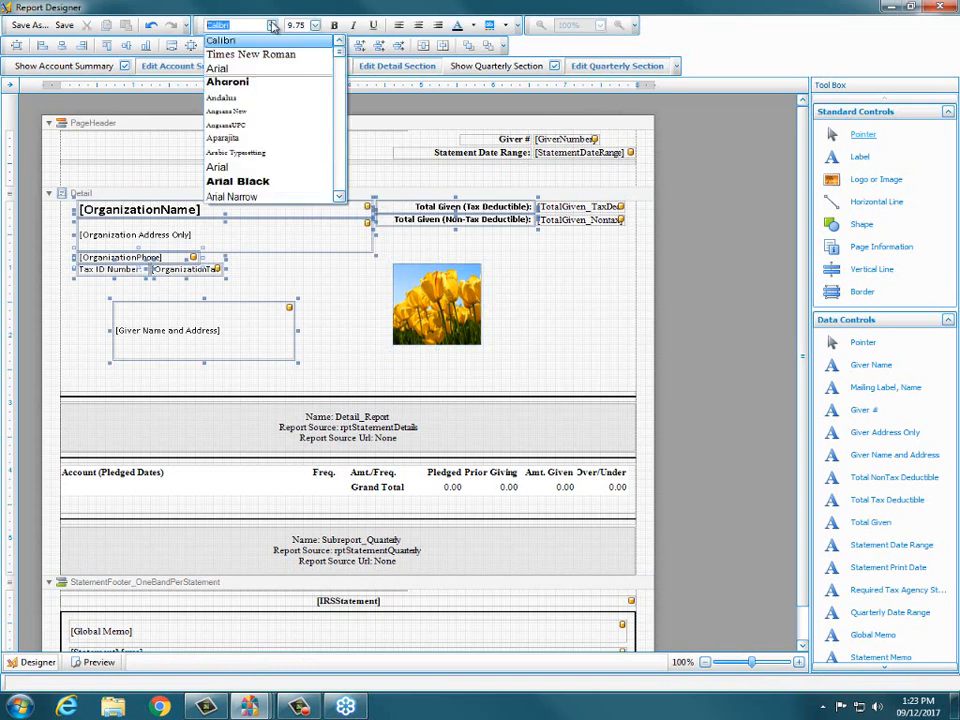
click(258, 54)
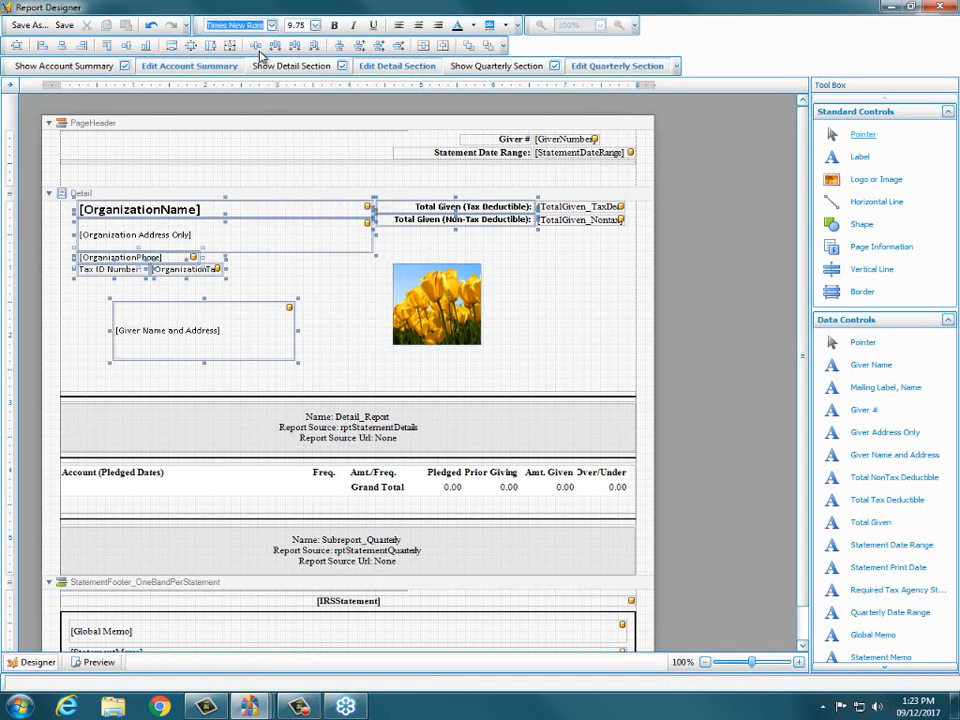
click(561, 317)
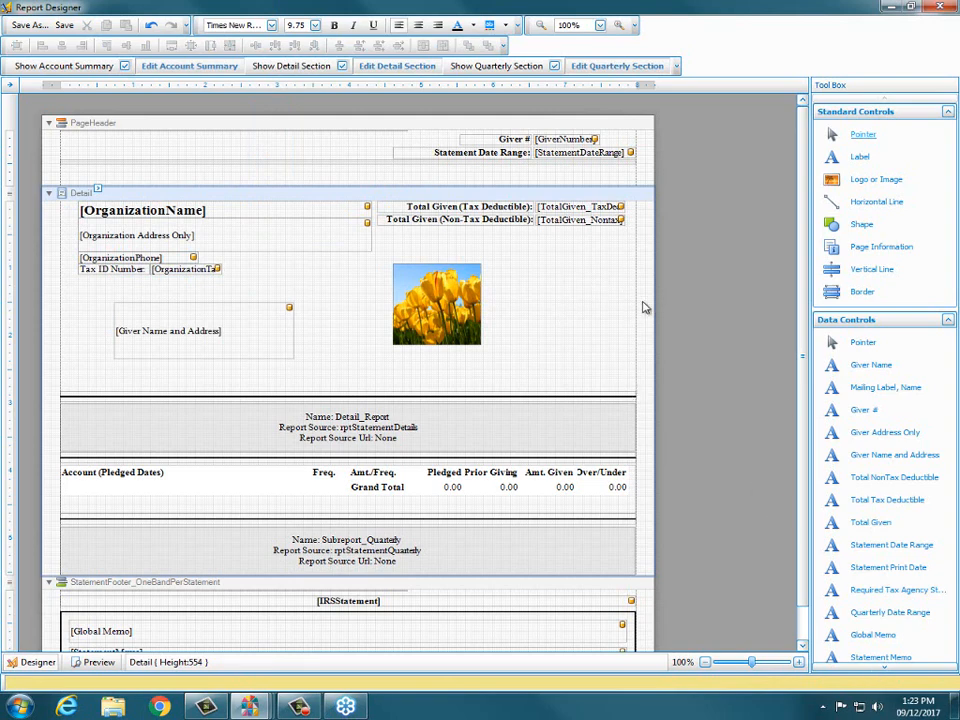
click(724, 300)
scroll(800, 275, down, 1)
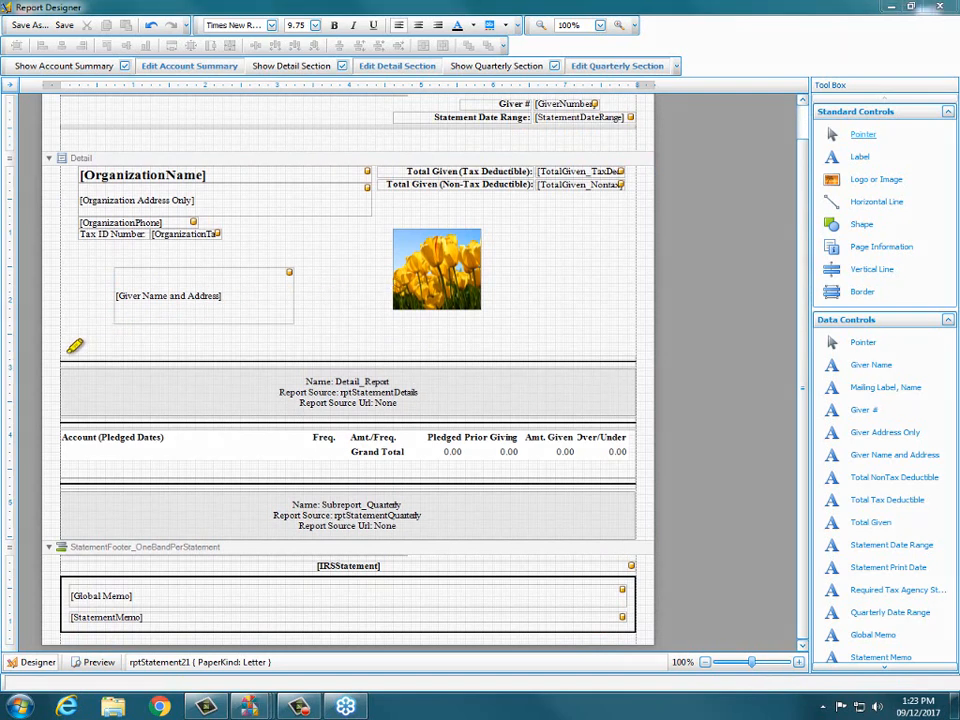
mouse_move(60, 355)
mouse_down()
mouse_move(602, 355)
mouse_move(658, 412)
mouse_move(426, 424)
mouse_move(104, 410)
mouse_move(60, 343)
mouse_up()
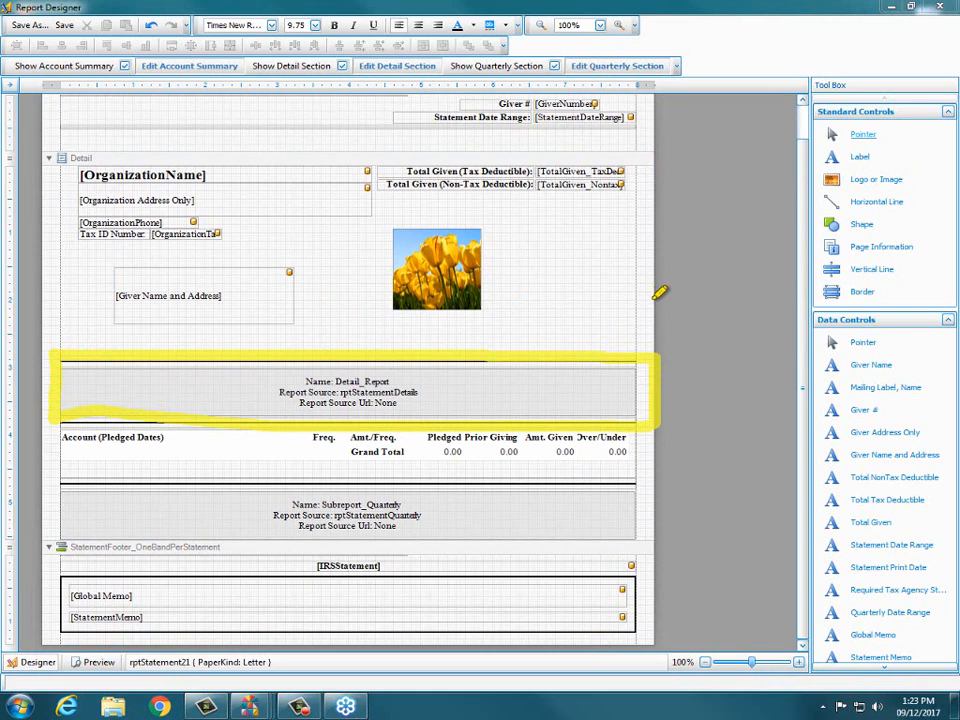
mouse_move(50, 424)
mouse_down()
mouse_move(621, 421)
mouse_move(664, 429)
mouse_move(666, 467)
mouse_move(79, 476)
mouse_move(71, 420)
mouse_up()
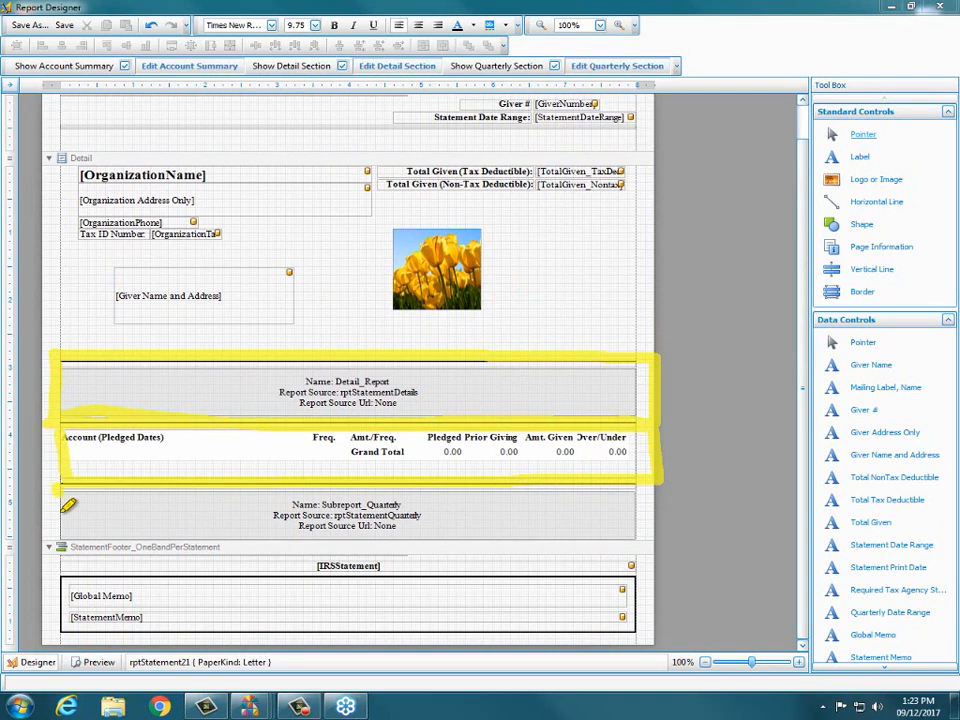
mouse_move(68, 505)
mouse_down()
mouse_move(78, 538)
mouse_move(497, 542)
mouse_move(654, 535)
mouse_move(661, 510)
mouse_move(655, 482)
mouse_move(62, 482)
mouse_up()
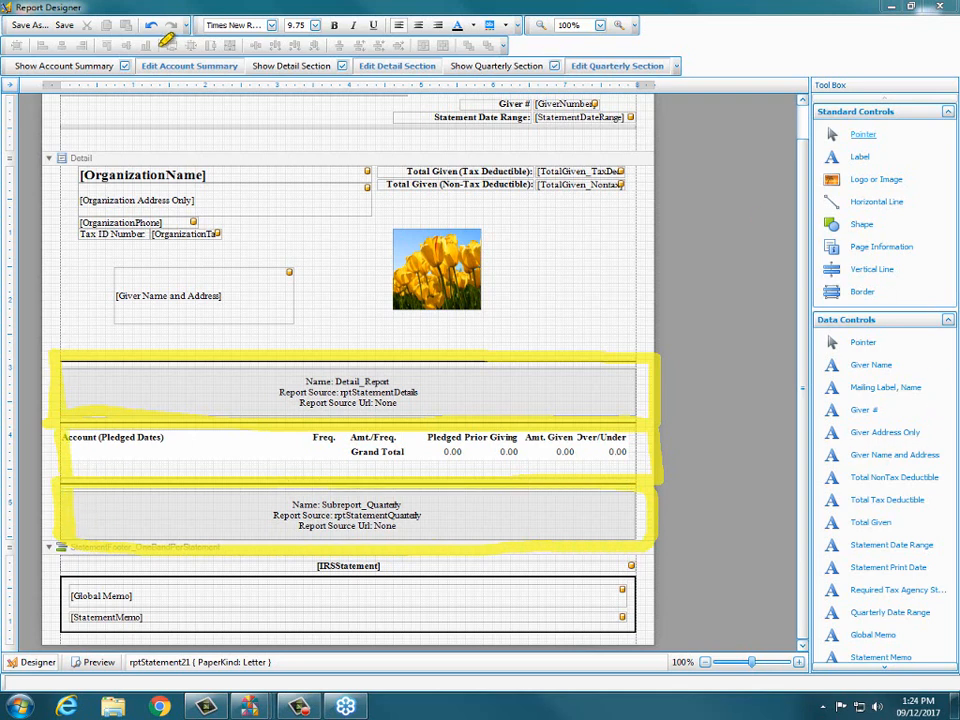
drag(12, 66, 713, 66)
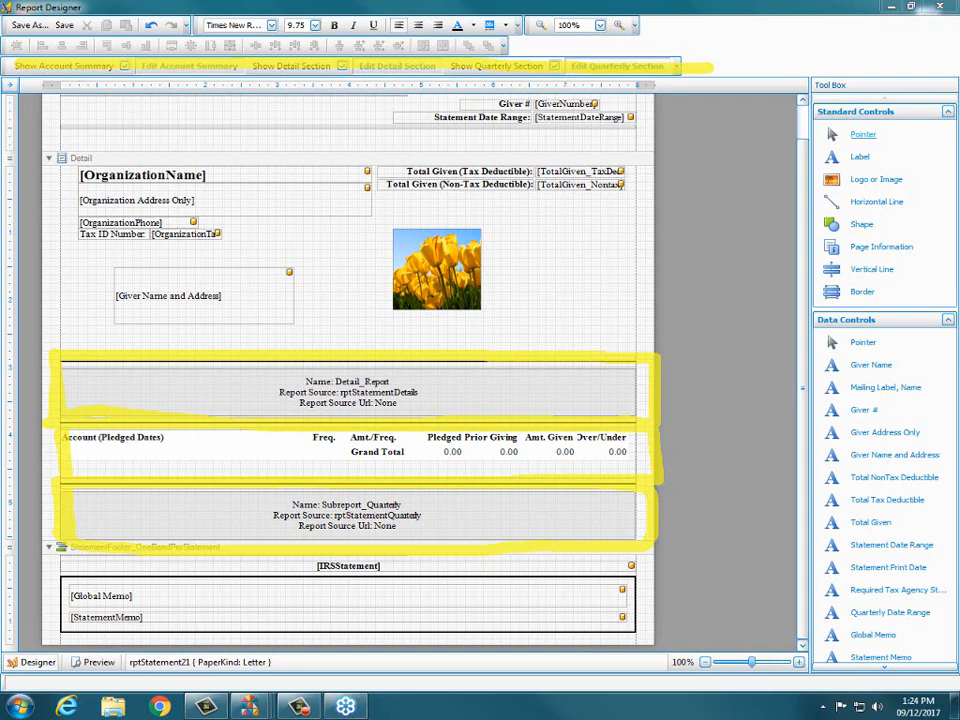
key(Escape)
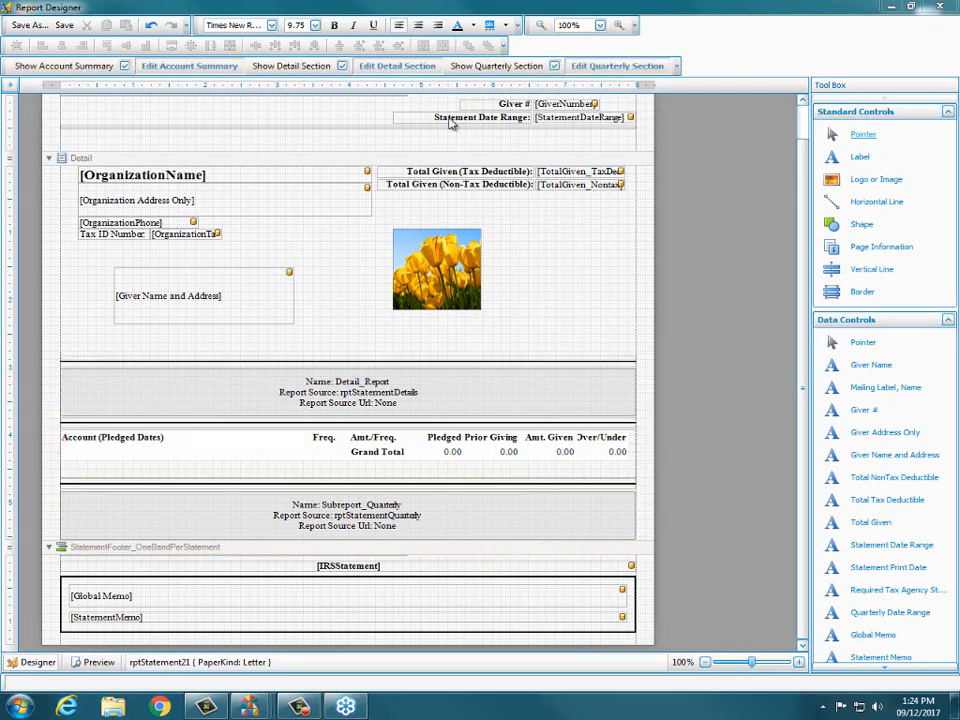
- Hide the Account Summary section of the statement and show it again
click(125, 66)
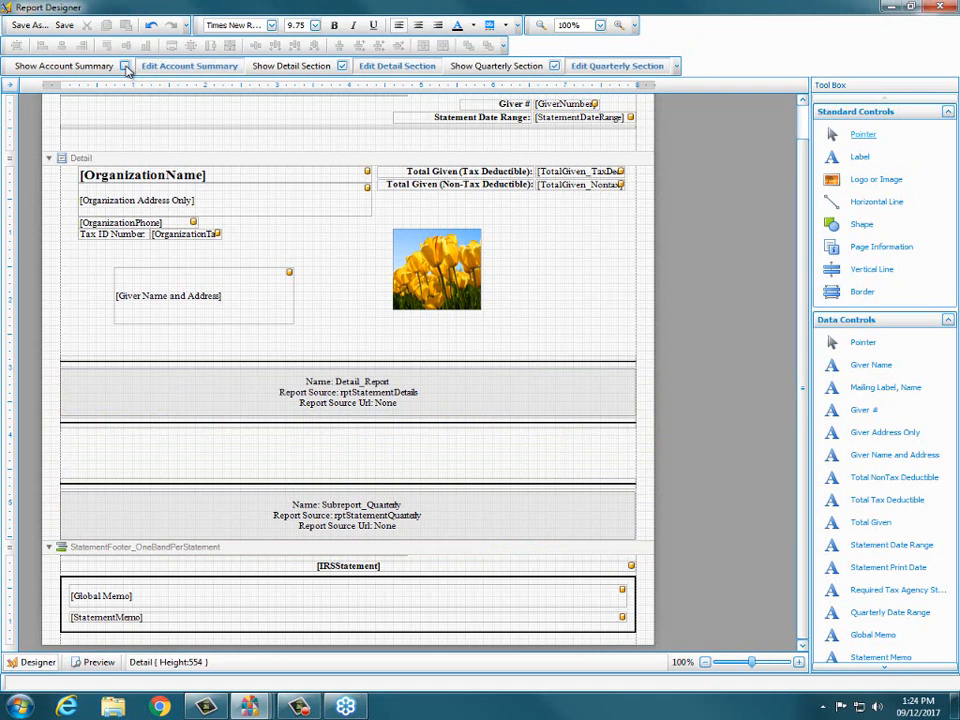
click(125, 66)
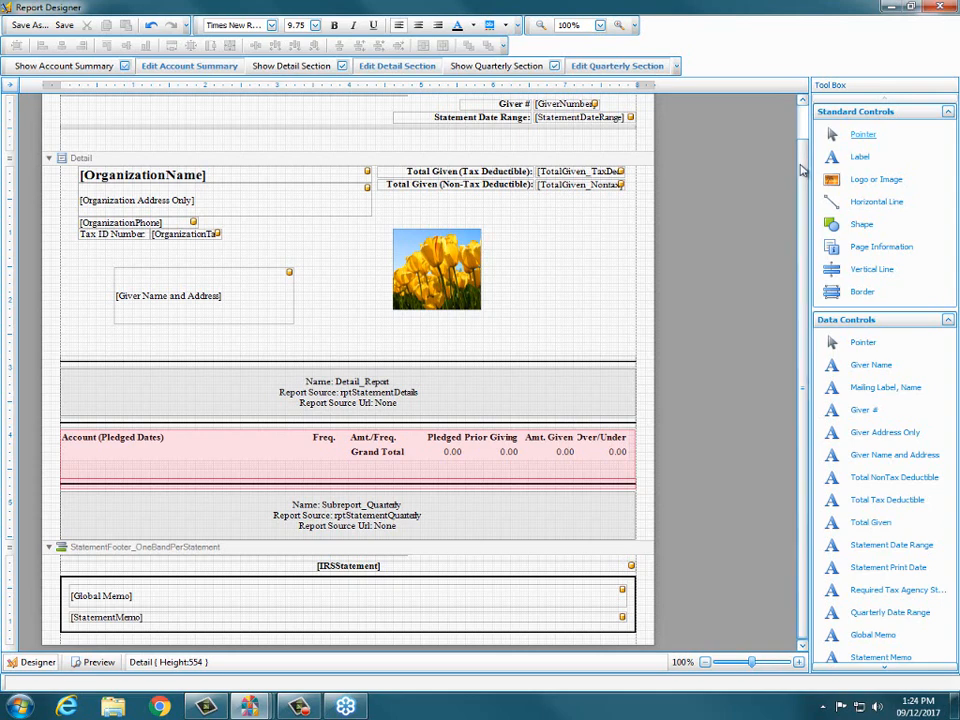
- Hide the Quarterly Section of the statement
scroll(803, 177, up, 2)
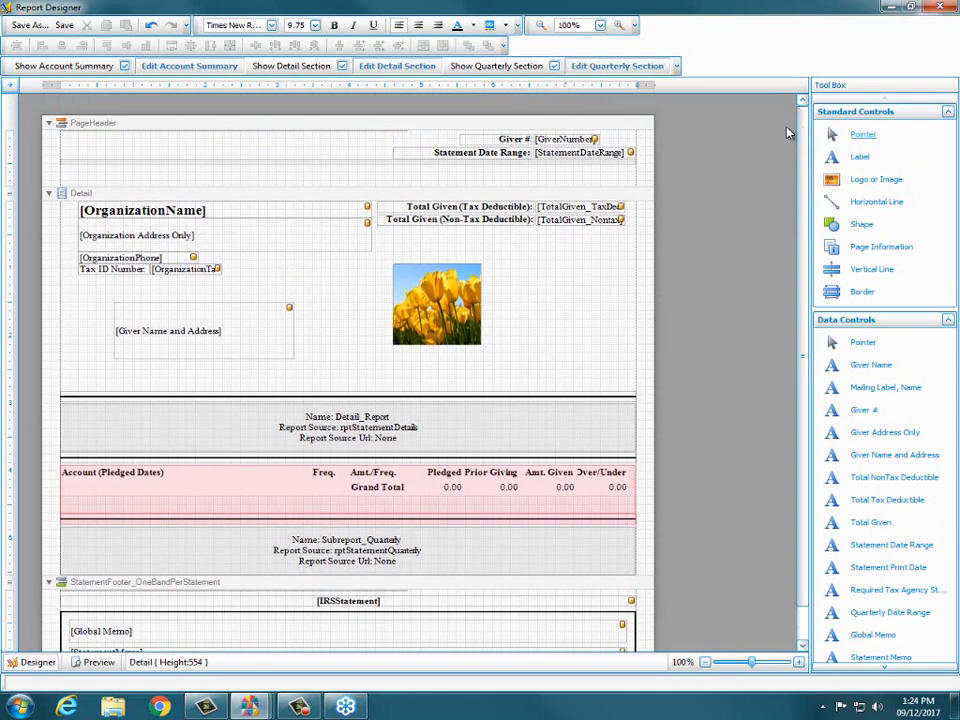
click(553, 66)
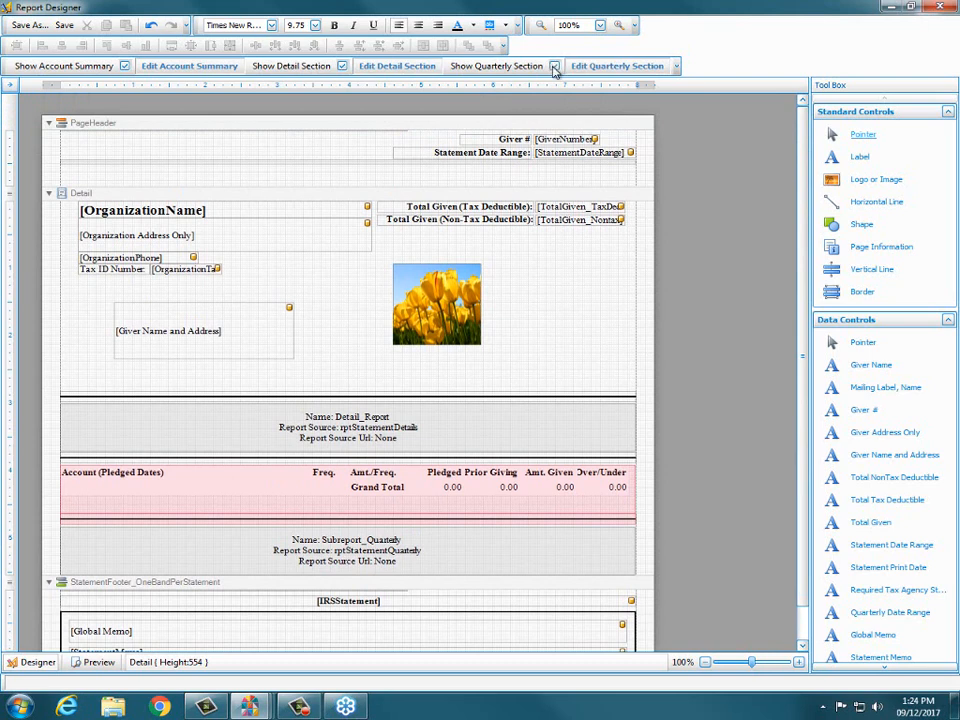
click(553, 66)
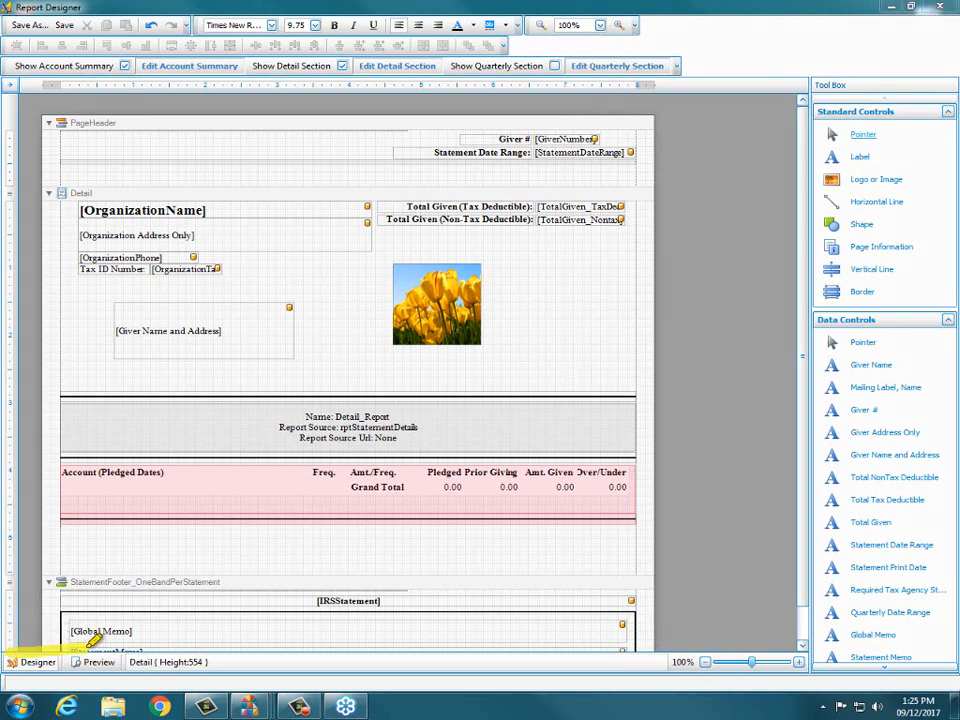
- Preview the statement, look through the giving details on its first page, and return to the design view
mouse_move(88, 646)
mouse_down()
mouse_move(123, 653)
mouse_move(125, 676)
mouse_move(5, 677)
mouse_move(12, 651)
mouse_up()
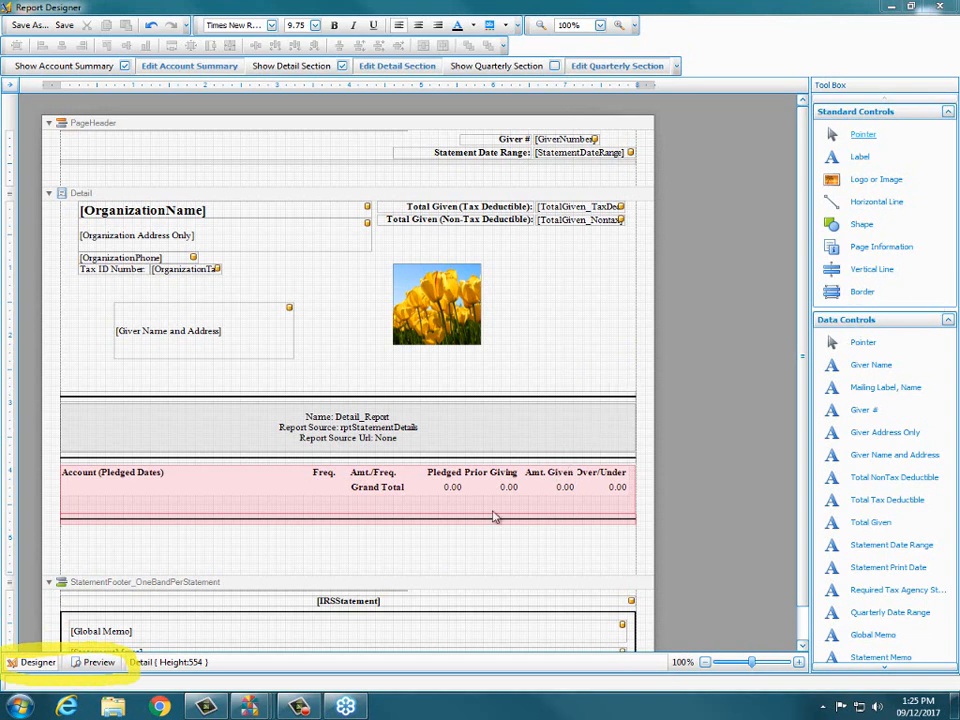
click(107, 665)
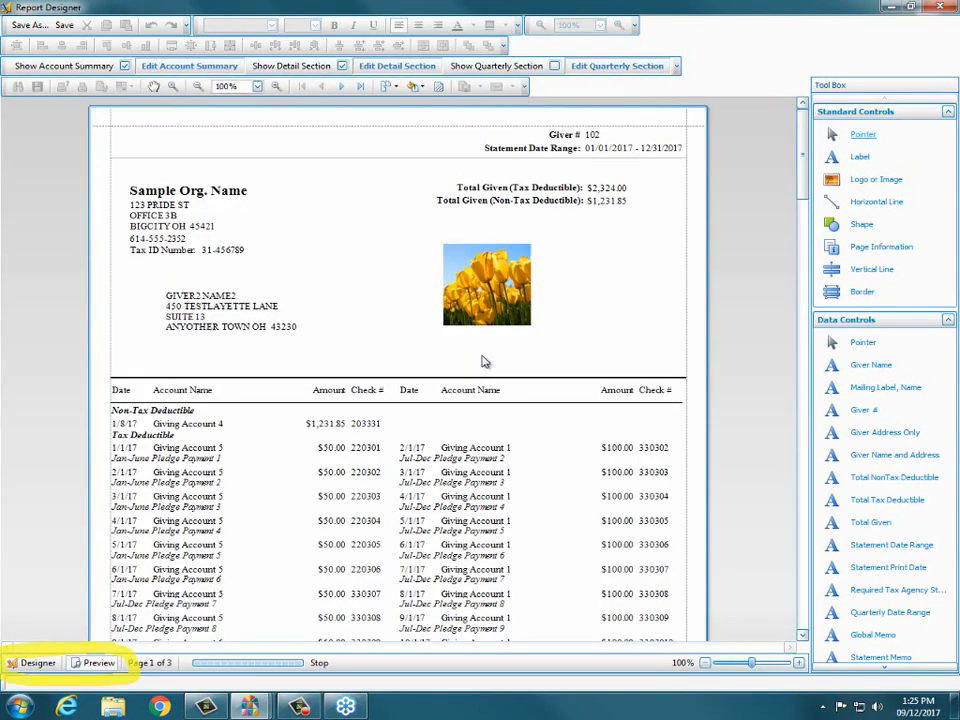
scroll(805, 192, down, 1)
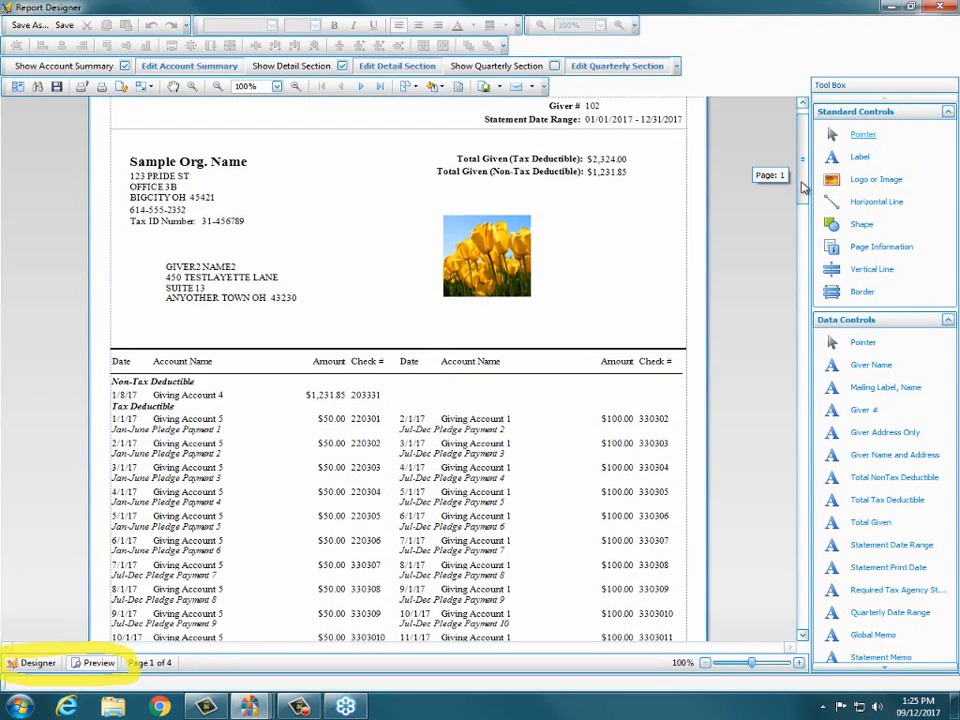
mouse_move(803, 187)
mouse_down()
mouse_move(813, 248)
mouse_move(803, 167)
mouse_move(801, 193)
mouse_up()
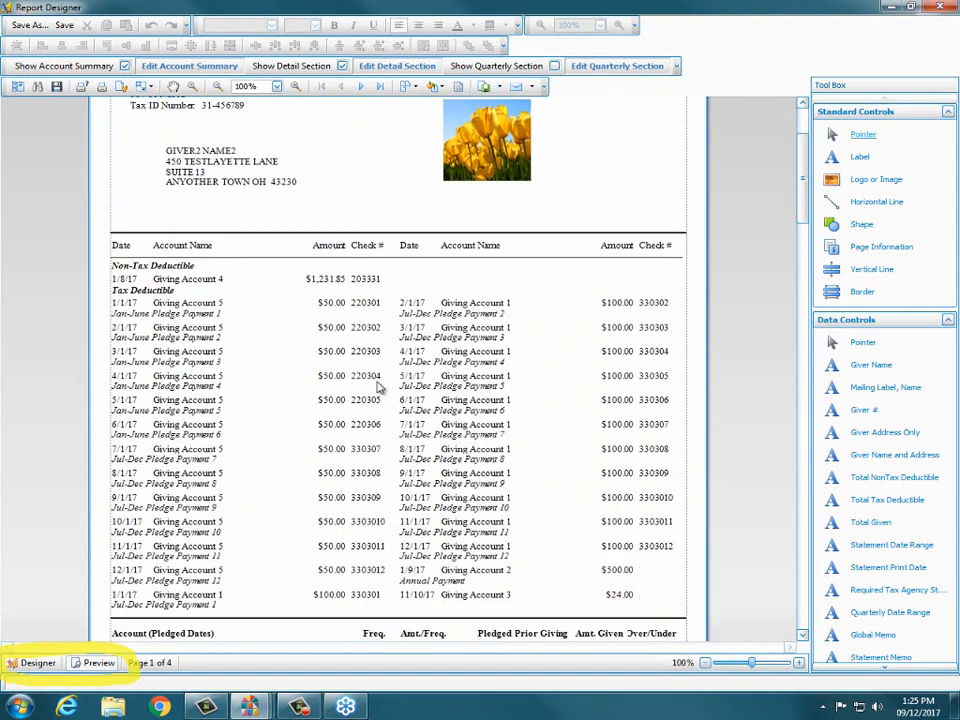
click(36, 664)
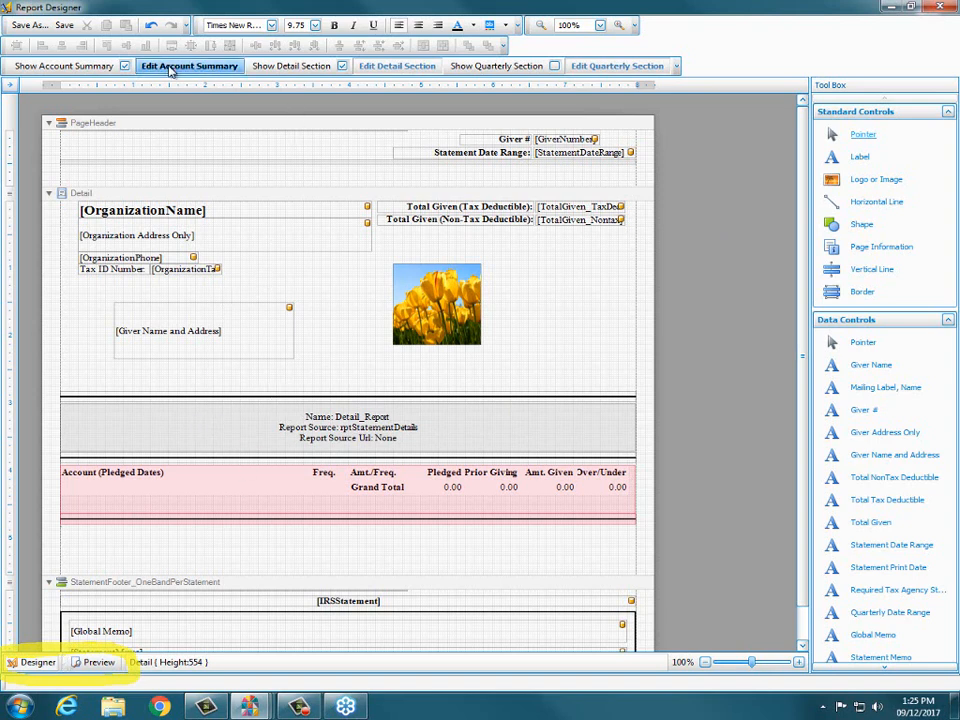
- Remove the Freq., Amt./Freq., Pledged, Prior Giving and Over/Under columns from the Account Summary's visible columns
click(222, 67)
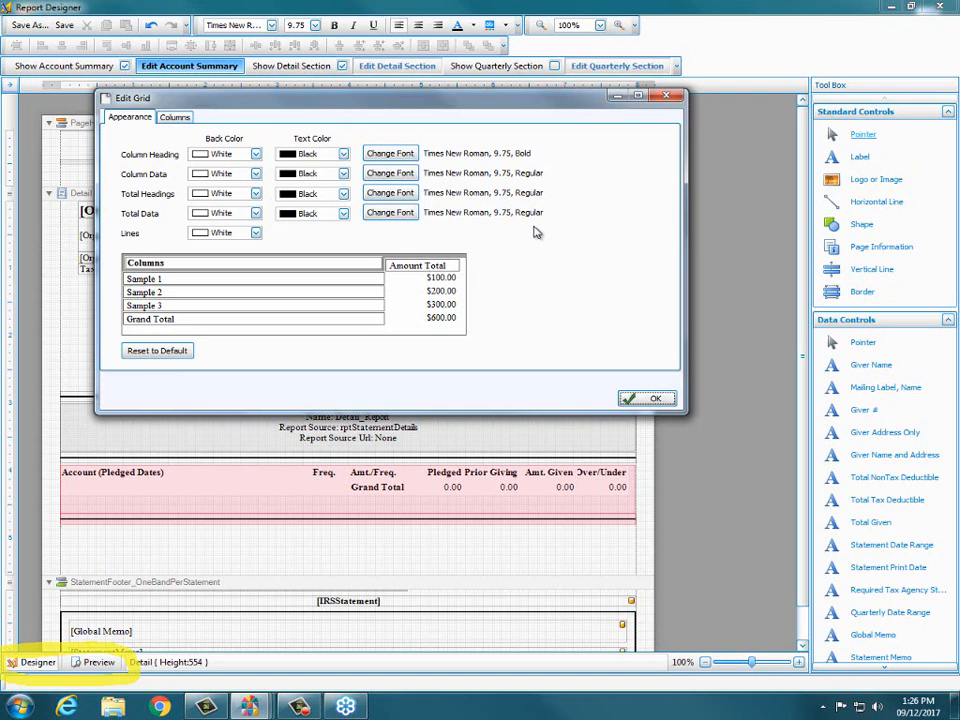
click(177, 119)
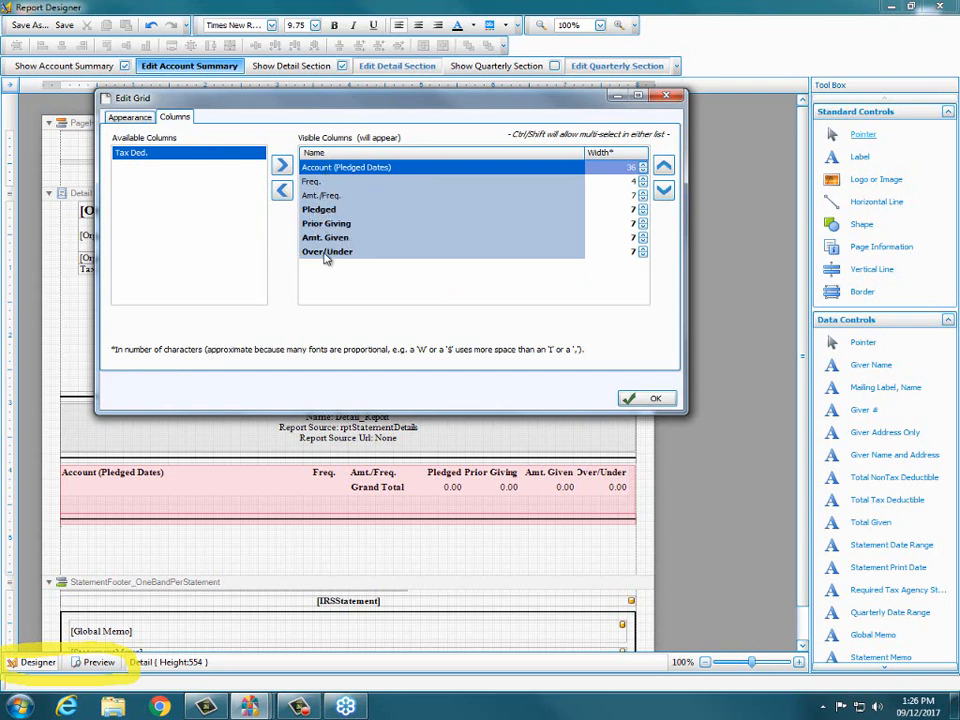
click(310, 182)
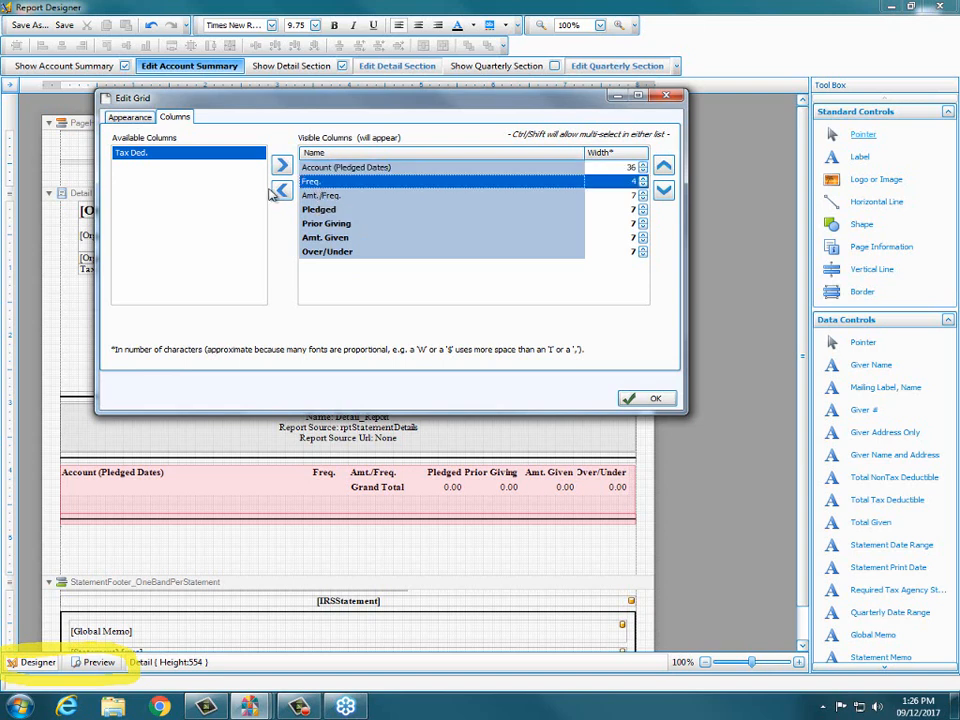
click(283, 192)
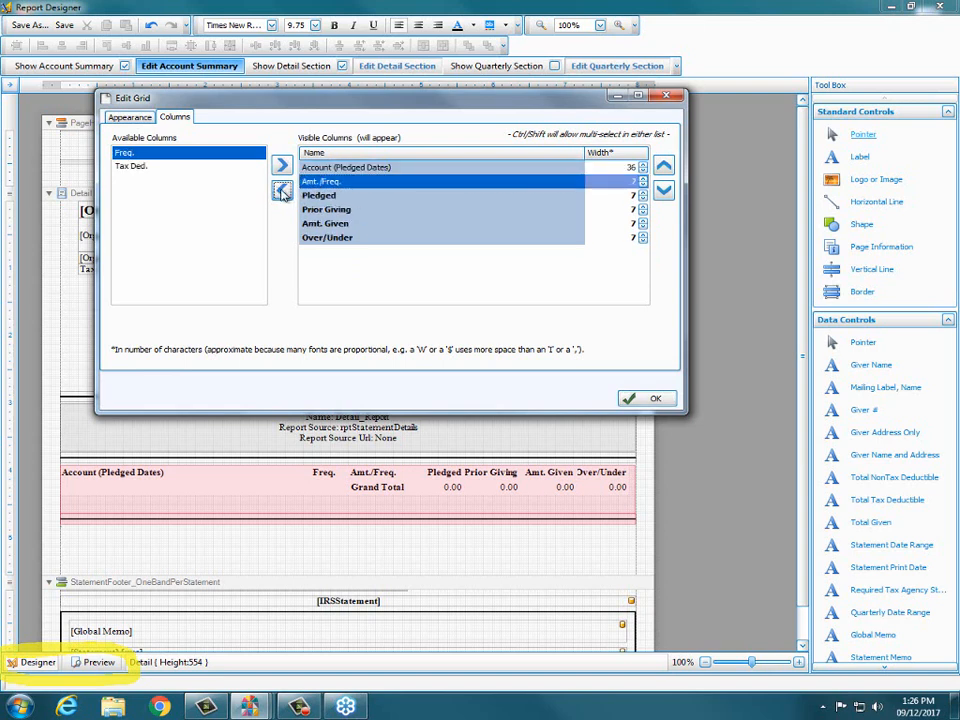
click(283, 192)
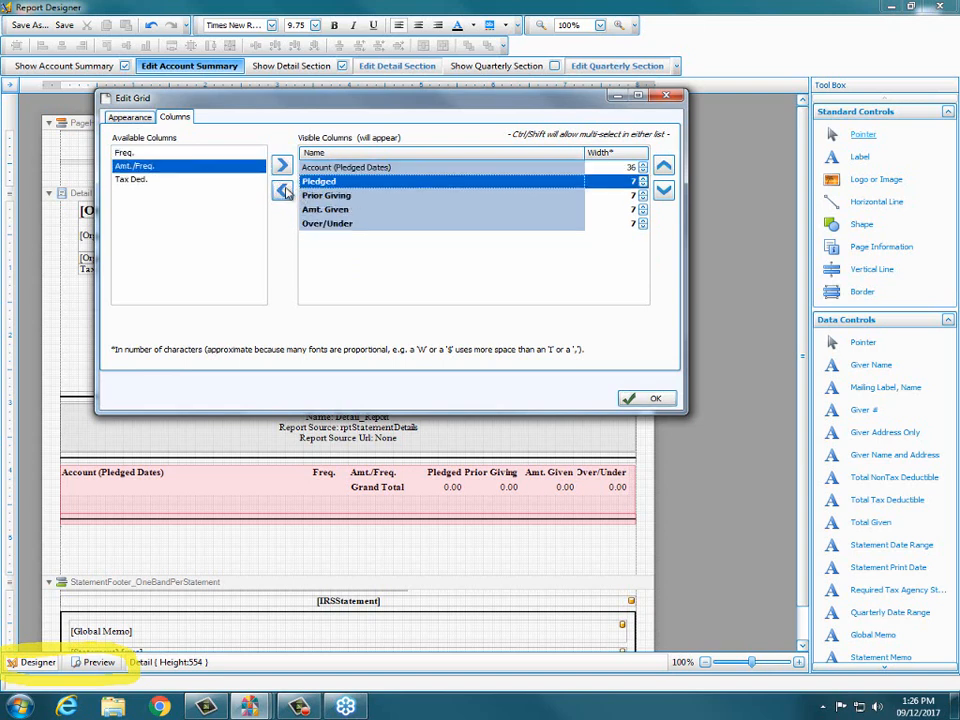
click(283, 192)
click(283, 190)
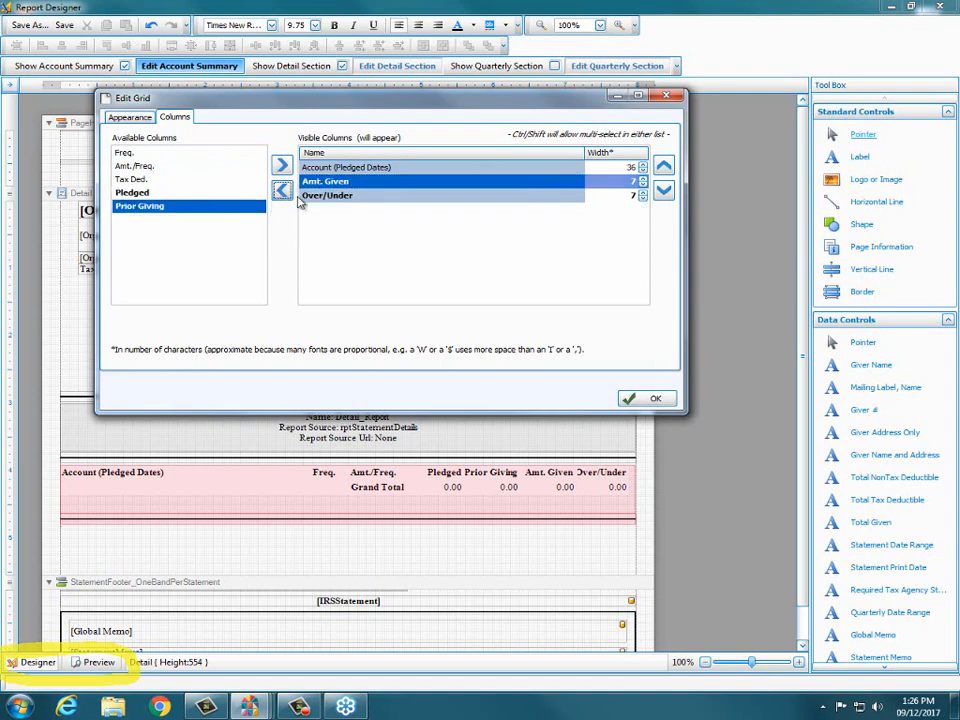
click(302, 195)
click(283, 192)
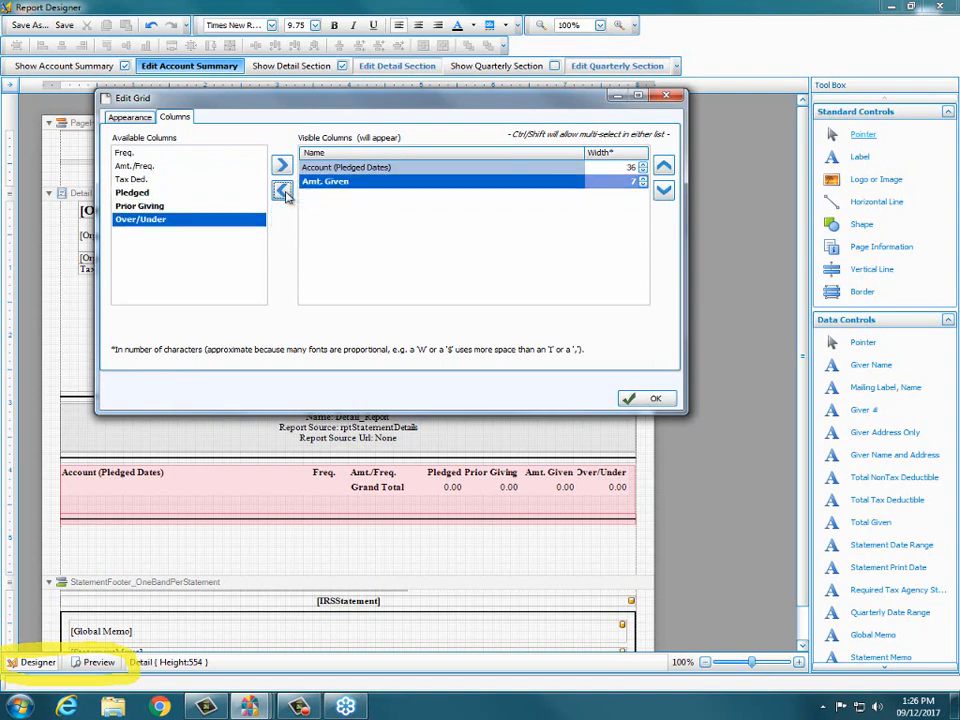
click(650, 398)
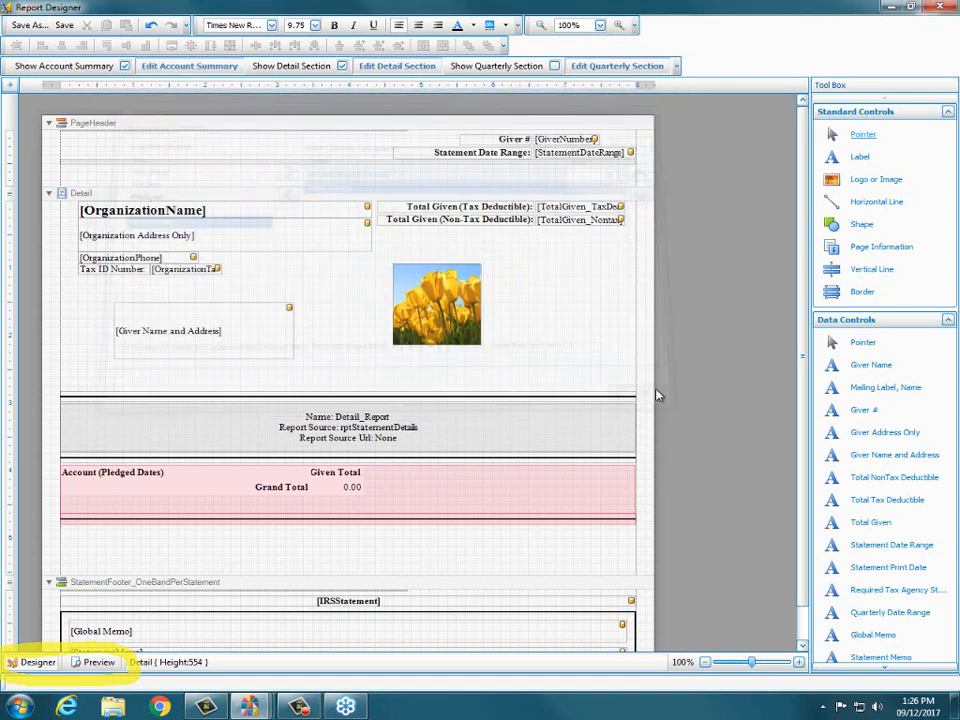
- Preview the statement to check the Account Summary's columns and the line below them, then return to the design view
click(104, 664)
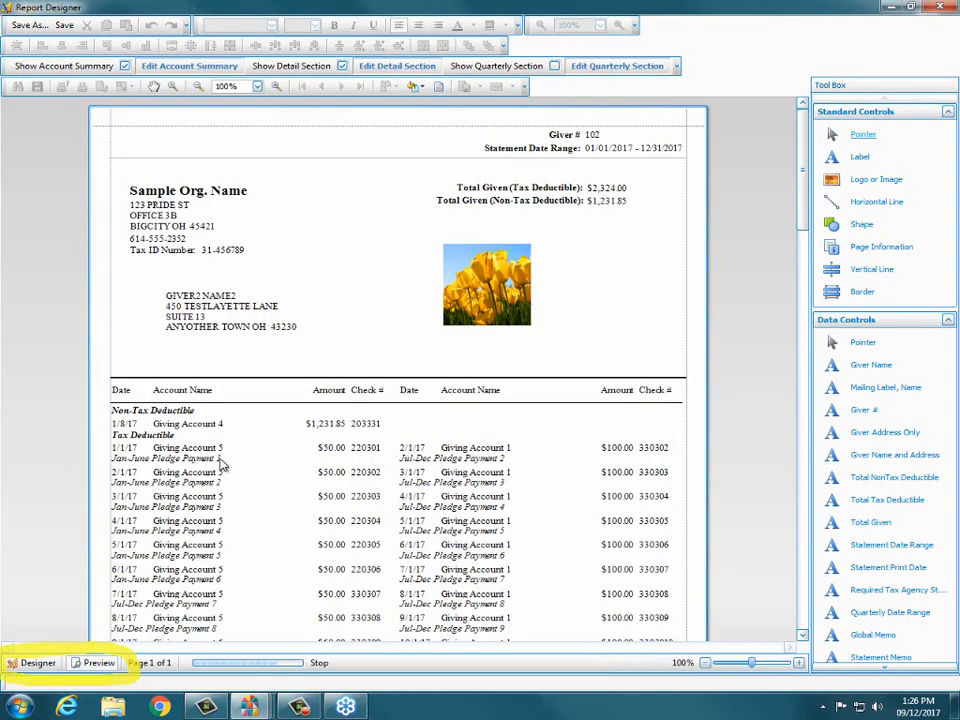
drag(805, 180, 805, 211)
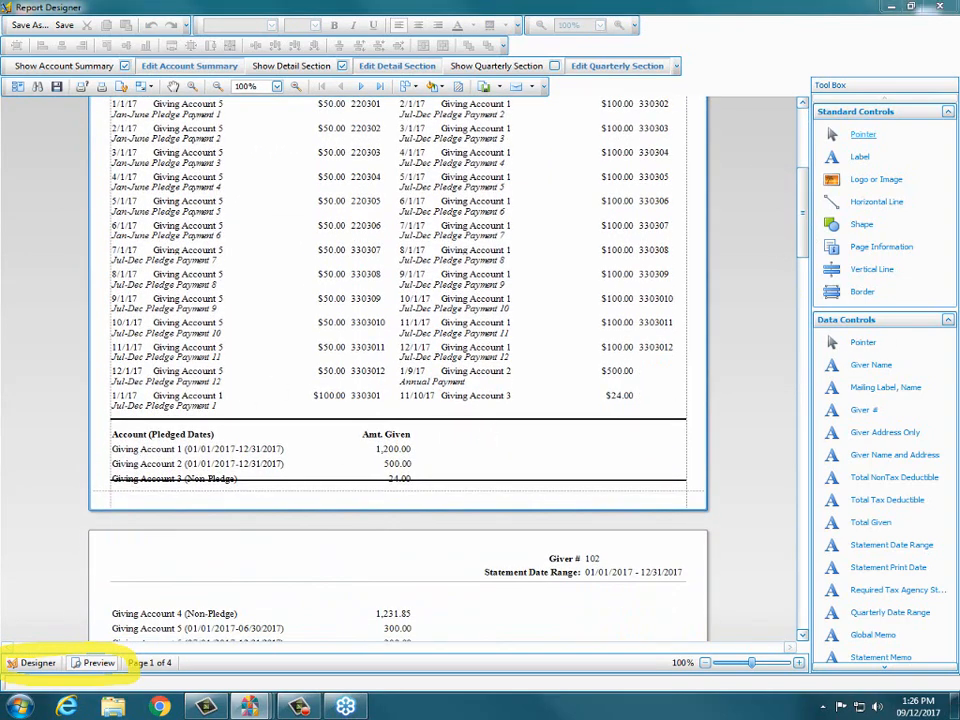
mouse_move(124, 416)
mouse_down()
mouse_move(480, 420)
mouse_move(499, 484)
mouse_move(86, 495)
mouse_move(98, 432)
mouse_move(228, 449)
mouse_up()
drag(340, 449, 410, 449)
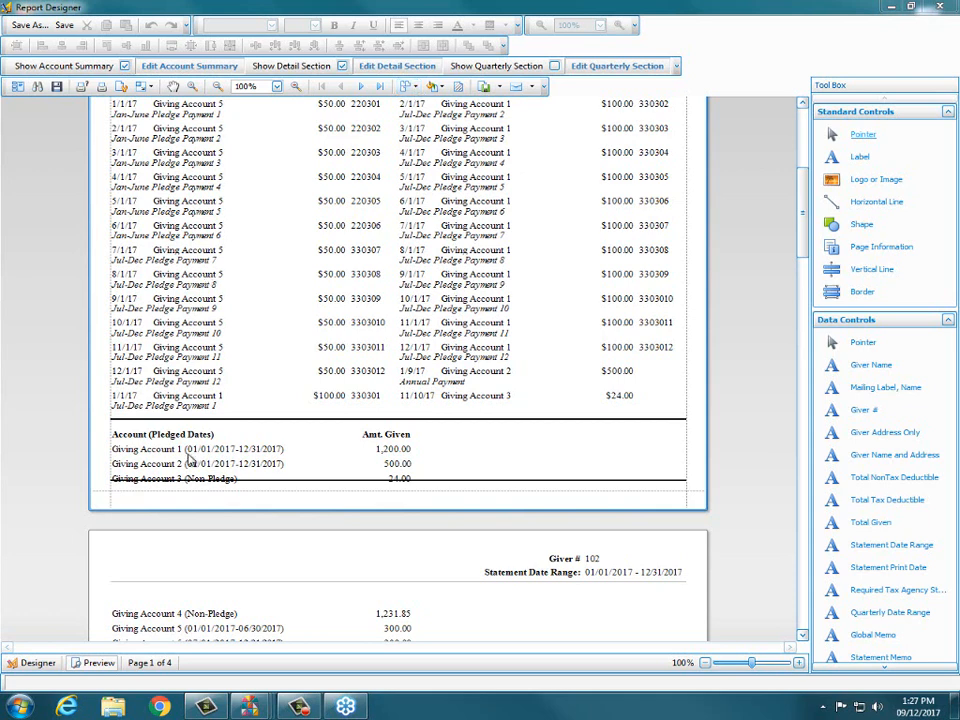
click(52, 665)
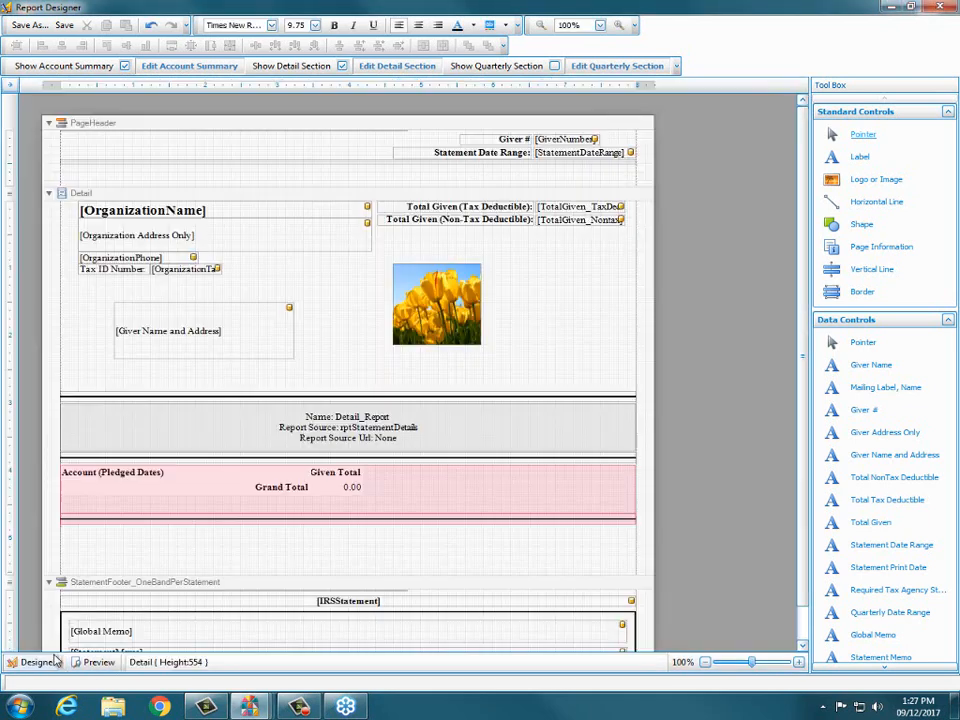
- Move the Account Summary grid slightly up to location 0,388, keeping it aligned with the left margin
click(220, 506)
drag(220, 506, 219, 499)
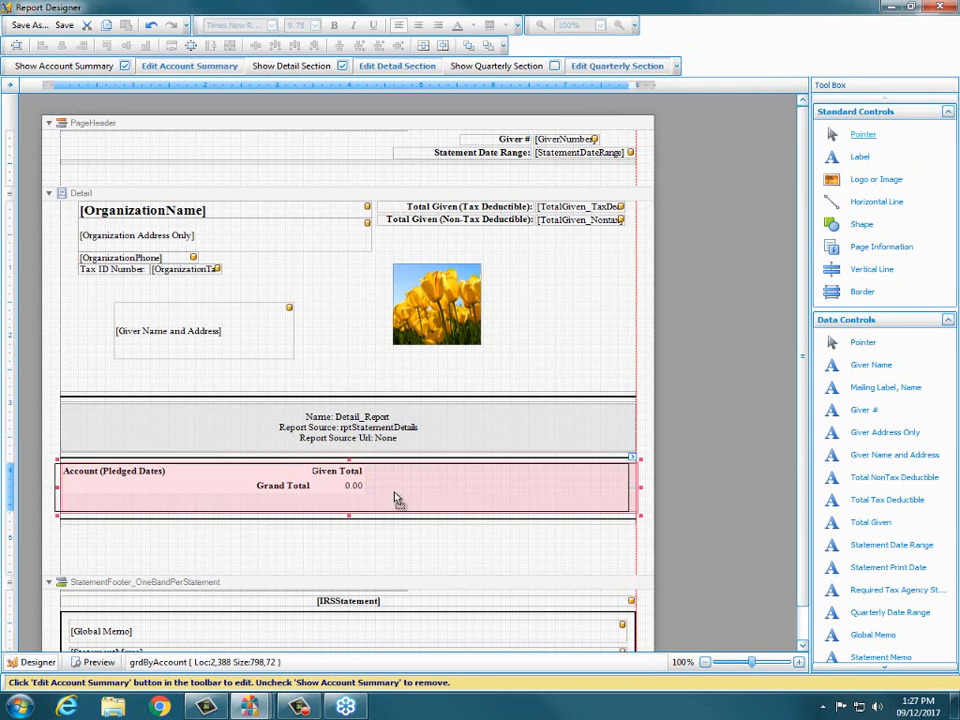
drag(394, 491, 392, 491)
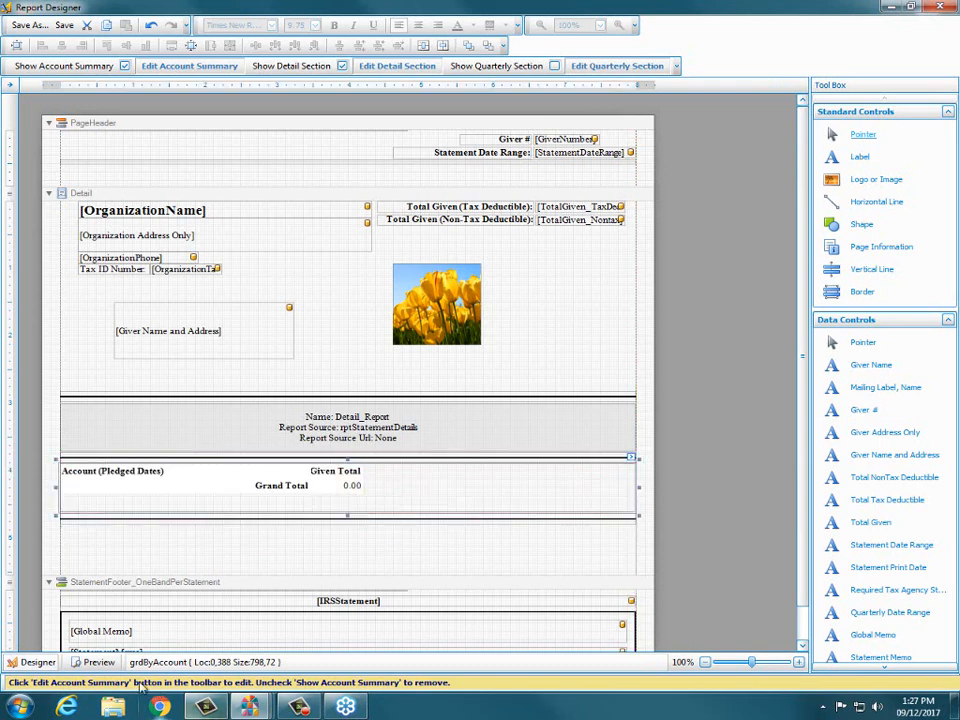
- Preview the statement again to examine the Account Summary's spacing at the page end, and return to the design view
click(112, 663)
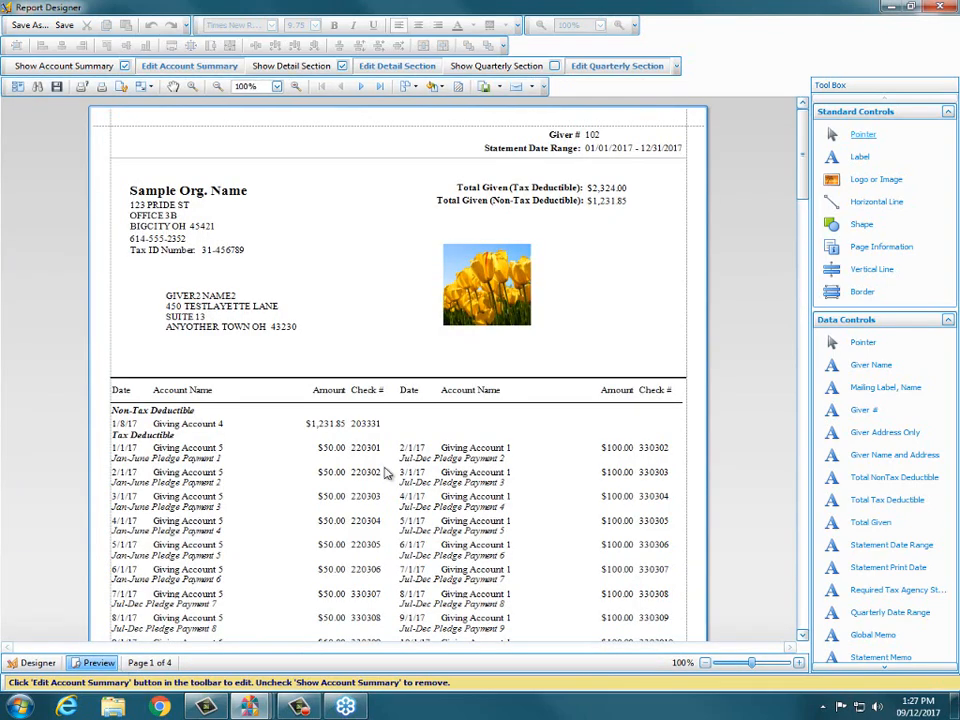
scroll(420, 463, down, 5)
scroll(420, 463, down, 2)
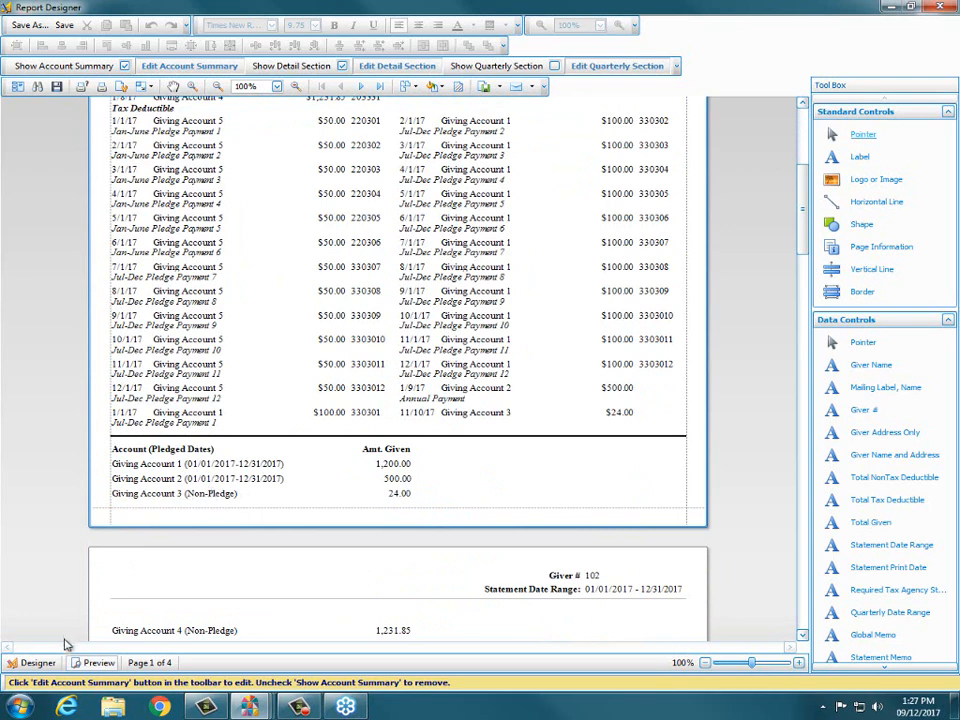
click(37, 663)
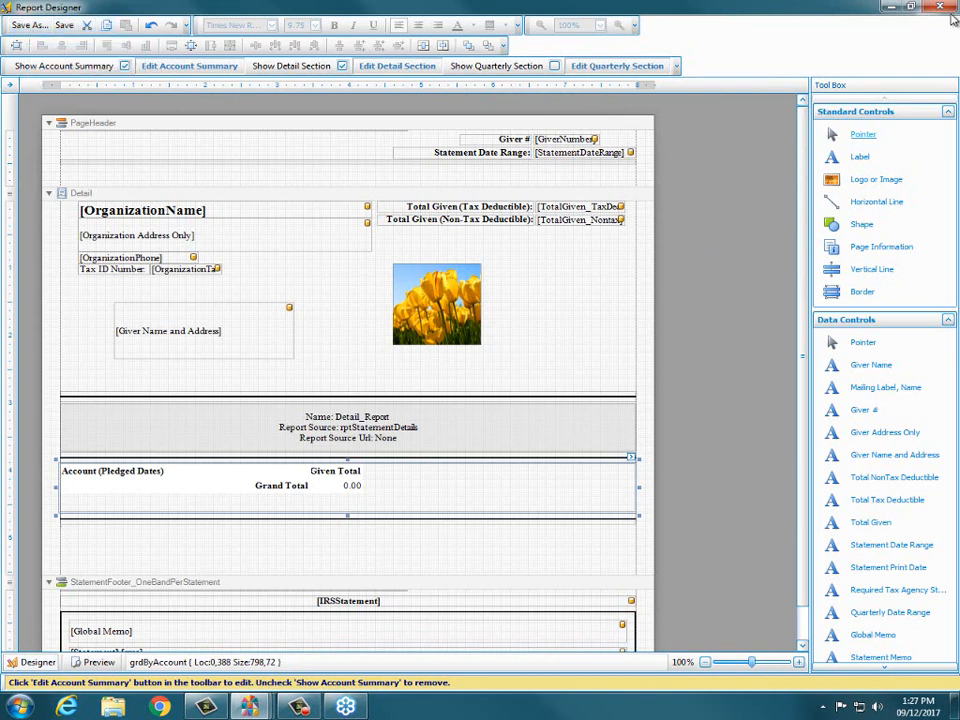
- Close the designer and save the customized layout under the name My Windowed Envelope
click(952, 14)
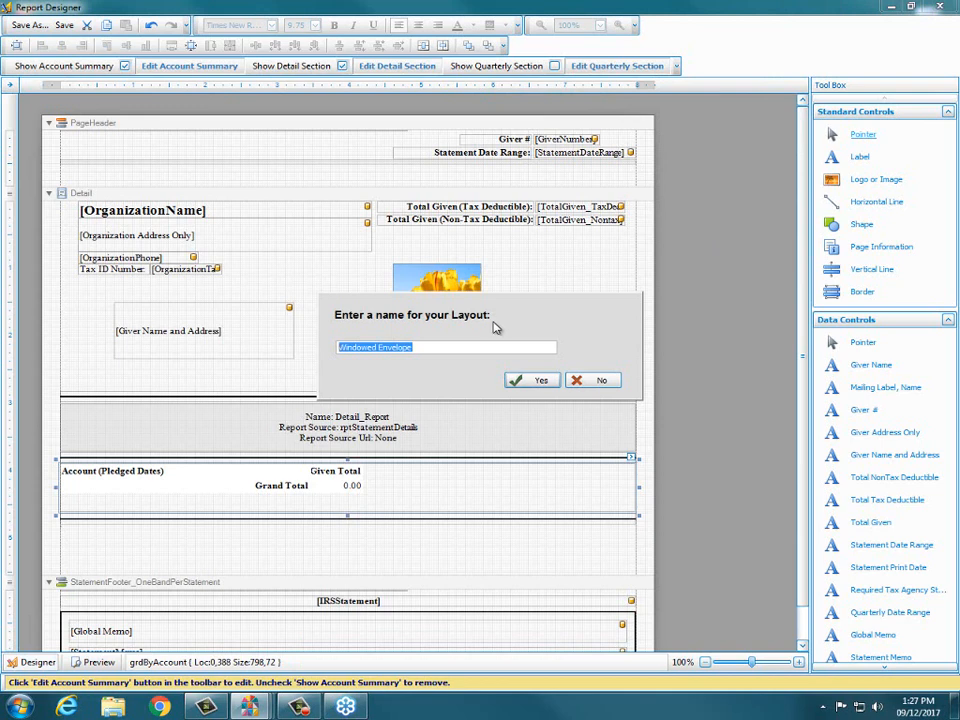
click(540, 381)
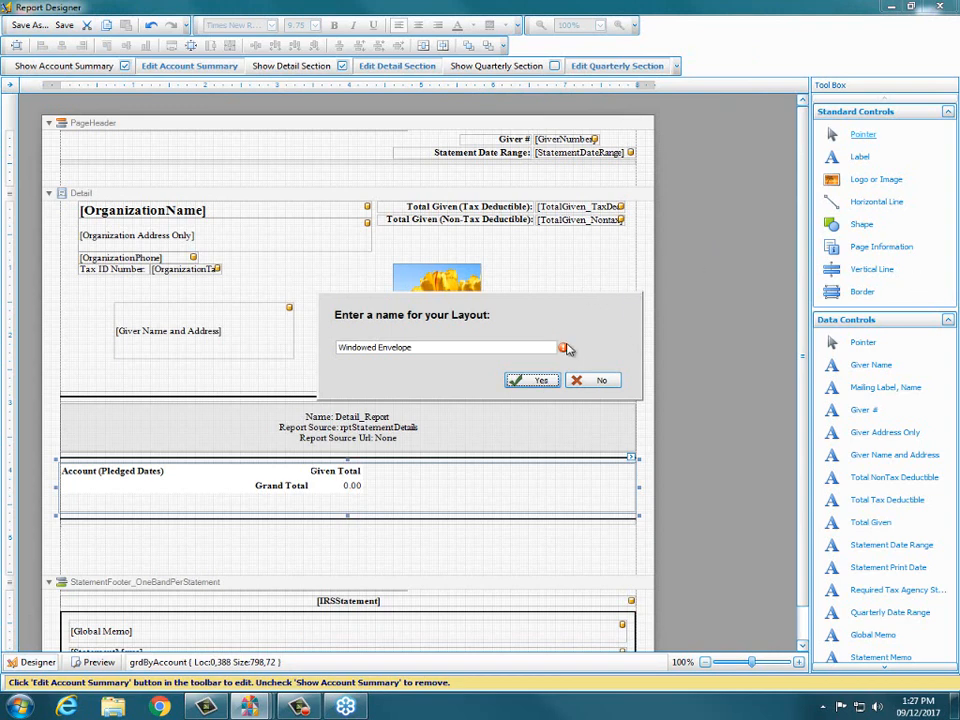
mouse_move(565, 350)
click(340, 349)
click(340, 349)
text(My)
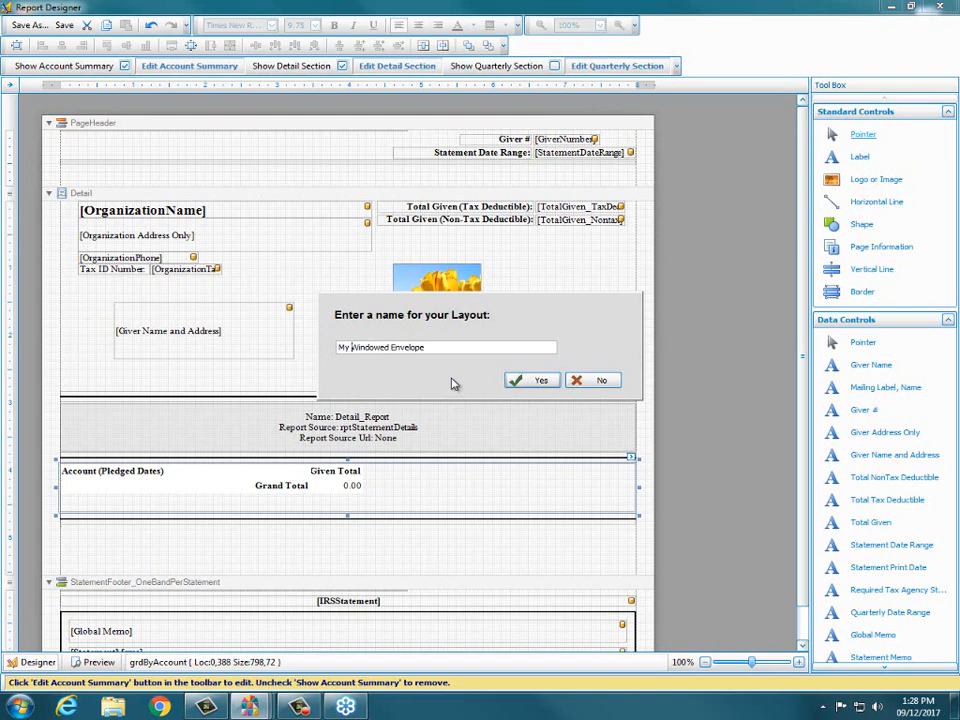
click(534, 380)
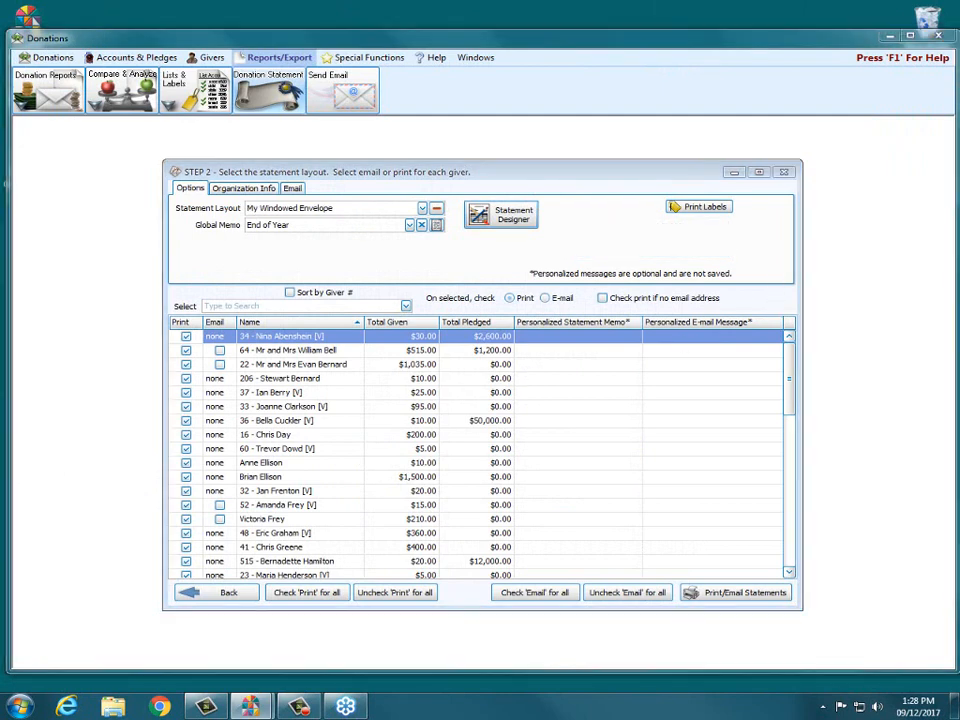
- Review the available statement layouts, leaving My Windowed Envelope selected
mouse_move(222, 208)
mouse_down()
mouse_move(388, 207)
mouse_move(220, 208)
mouse_move(303, 205)
mouse_move(293, 205)
mouse_up()
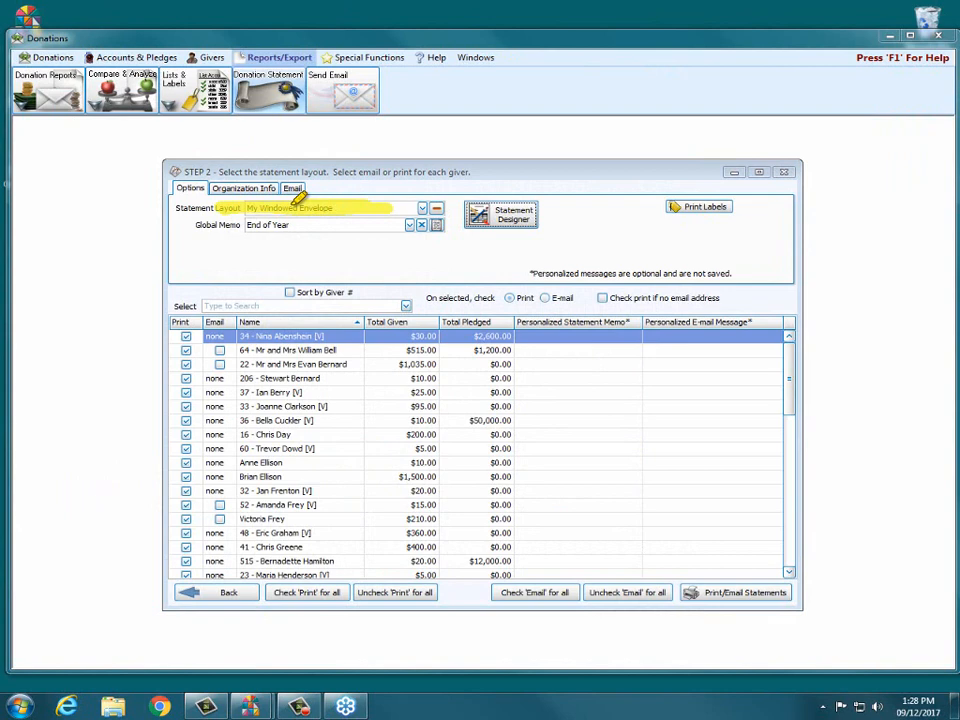
drag(293, 205, 410, 206)
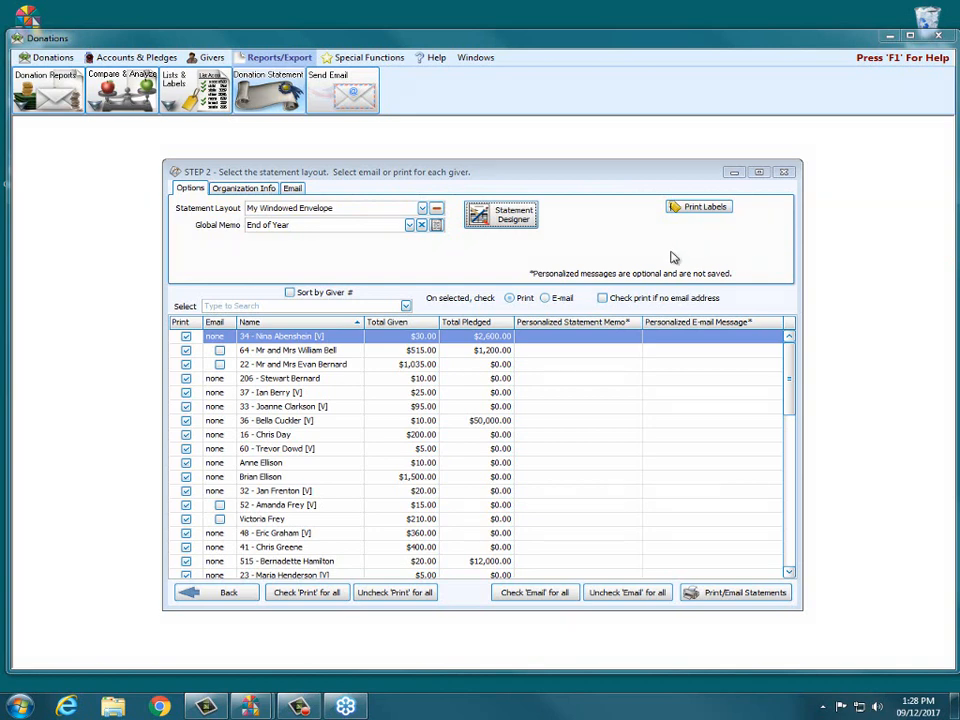
click(422, 208)
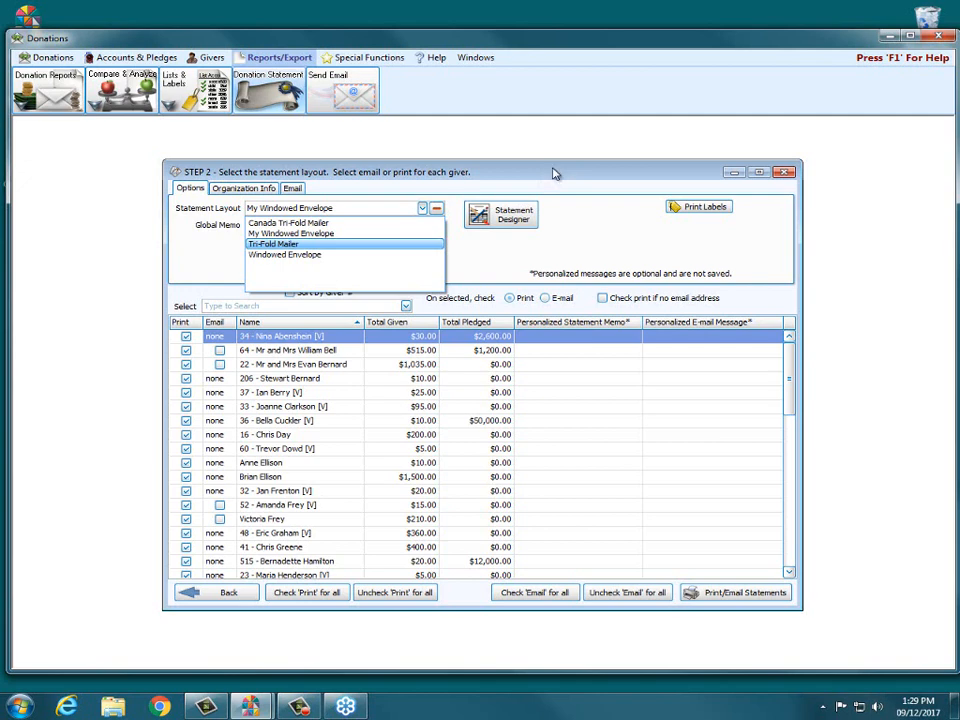
click(471, 183)
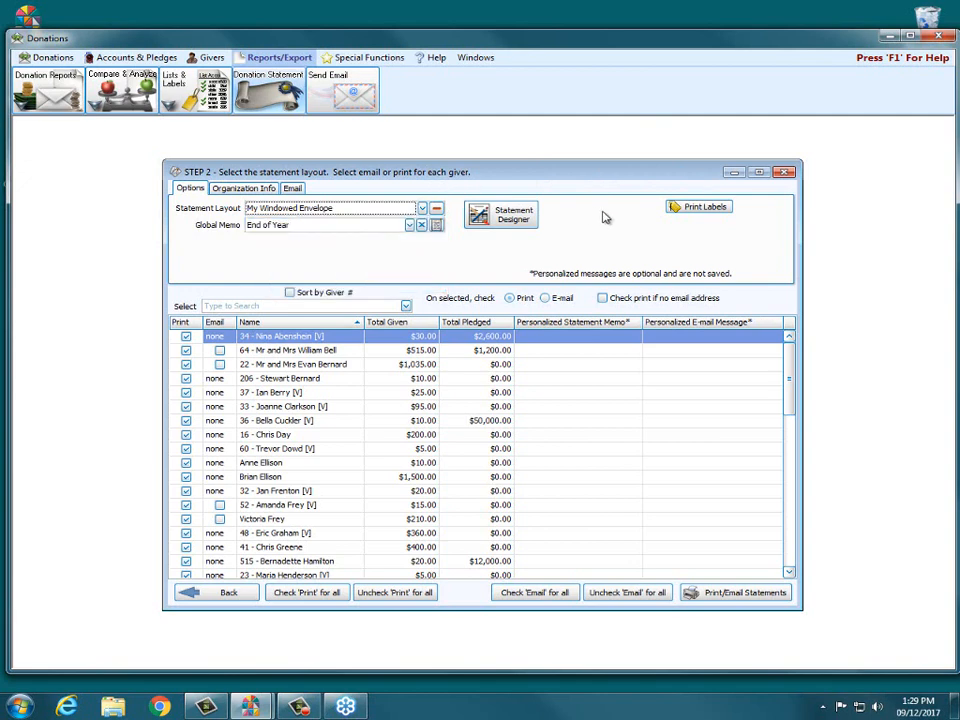
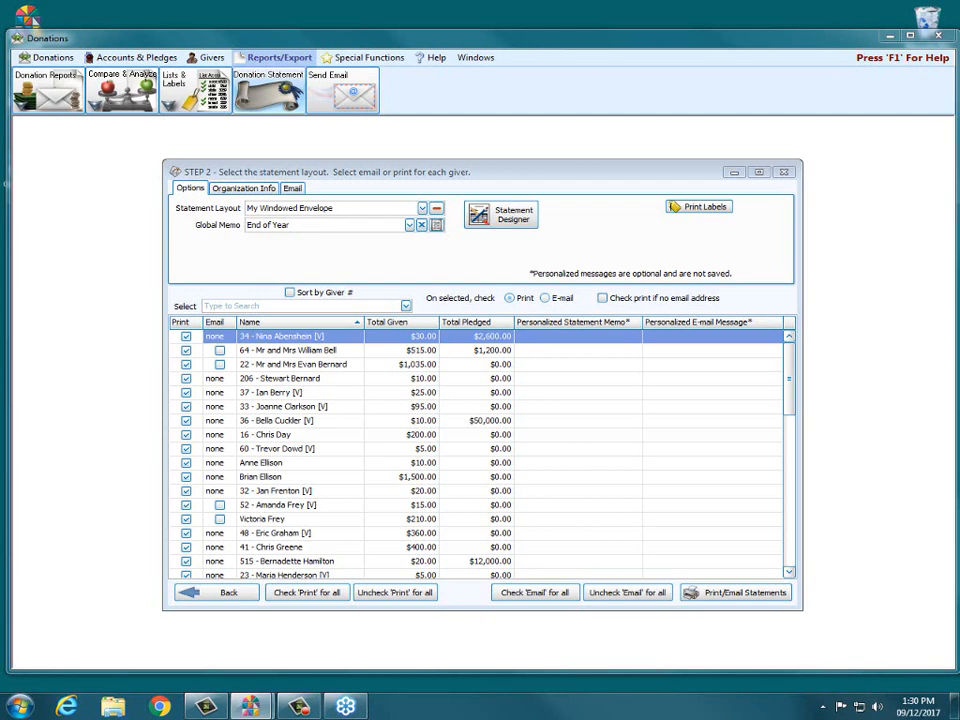
- Reopen My Windowed Envelope in the Statement Designer and delete the Giver # label from the page header
click(493, 212)
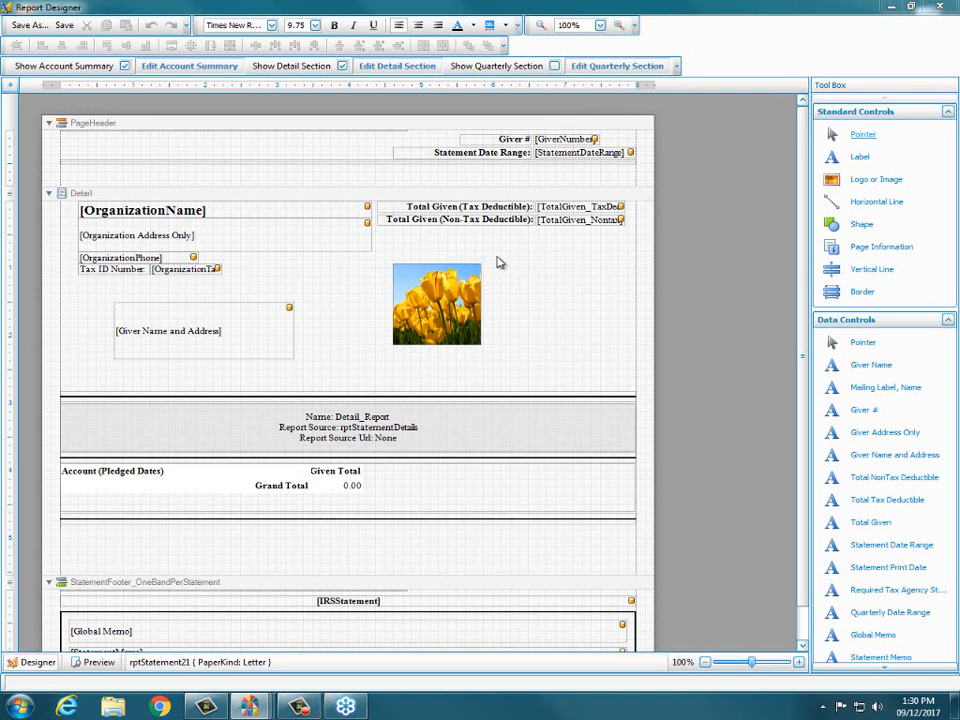
click(498, 140)
key(Delete)
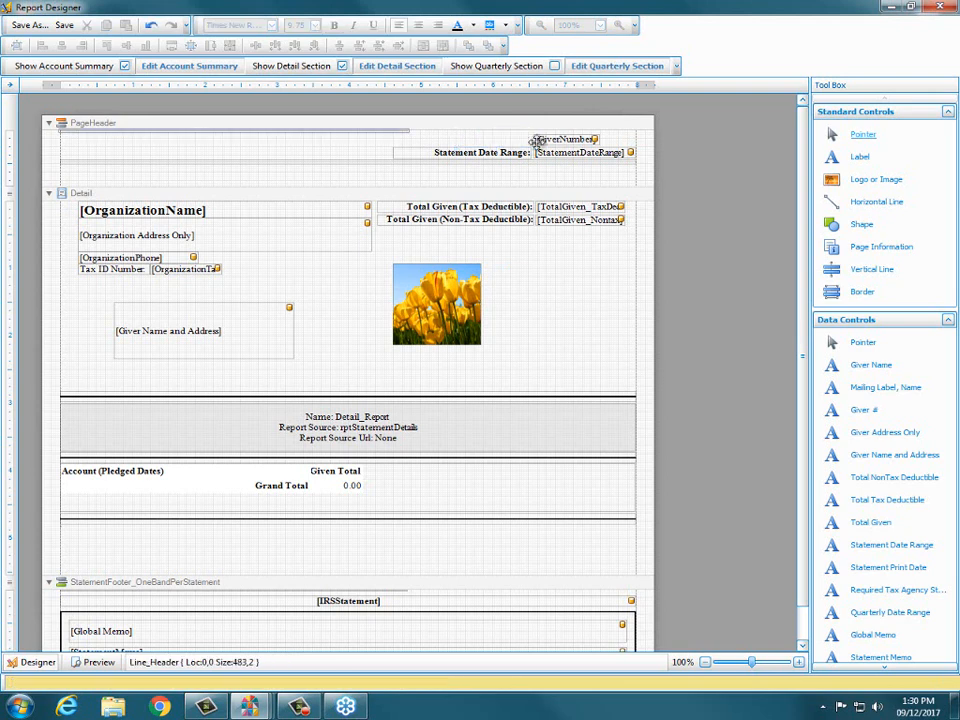
- Delete the giver number data field from the page header, above the Statement Date Range
click(560, 139)
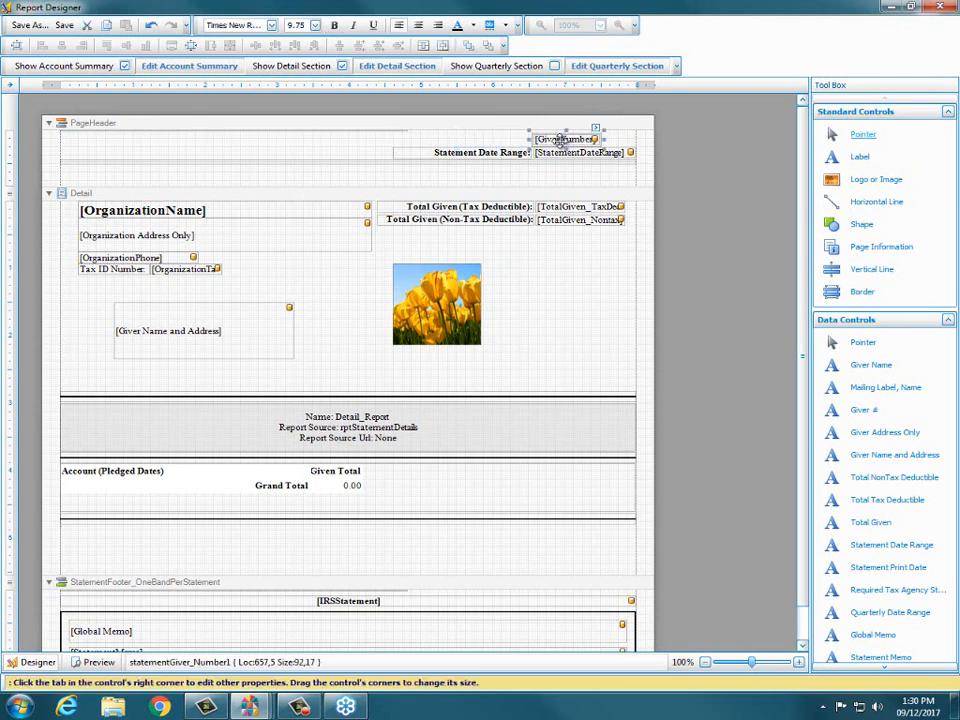
click(595, 128)
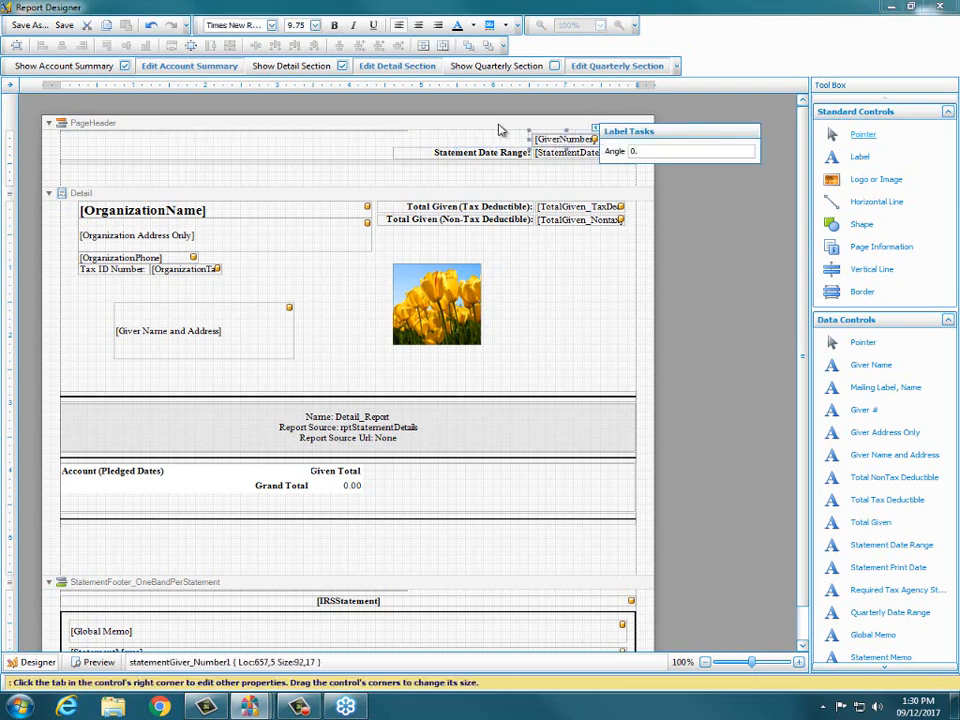
click(558, 139)
key(Delete)
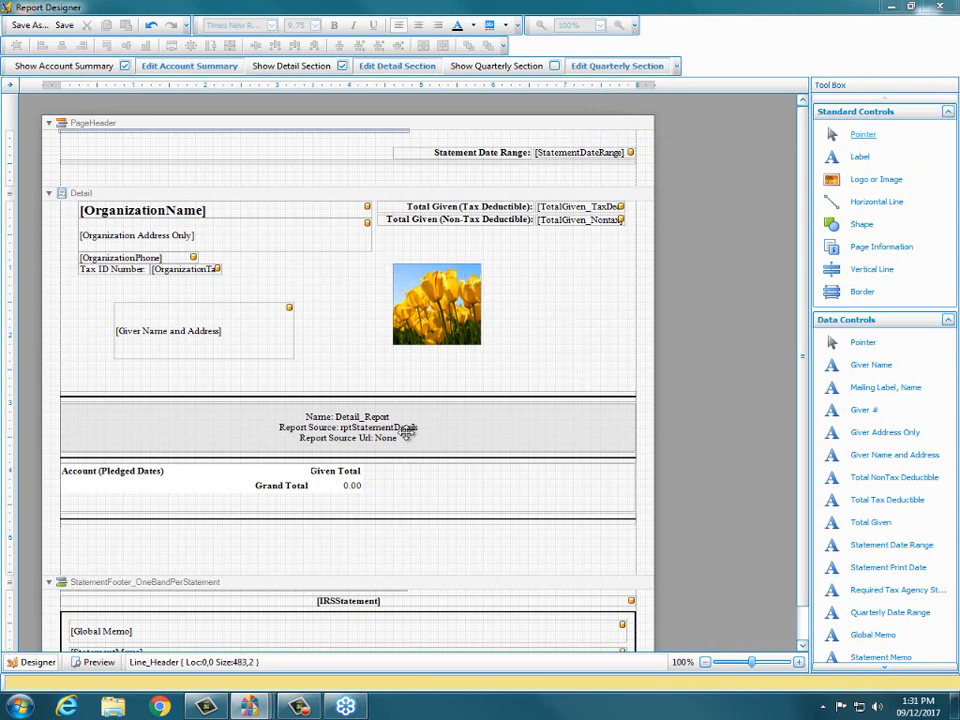
- Close the designer without saving the layout changes and exit the statement layout window
click(284, 427)
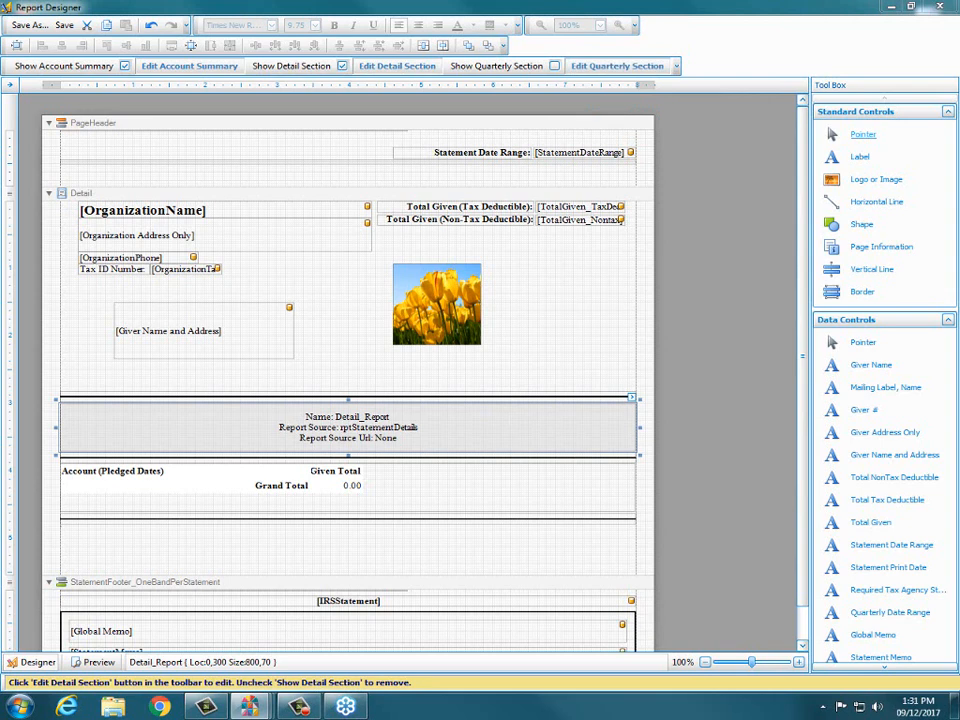
click(939, 7)
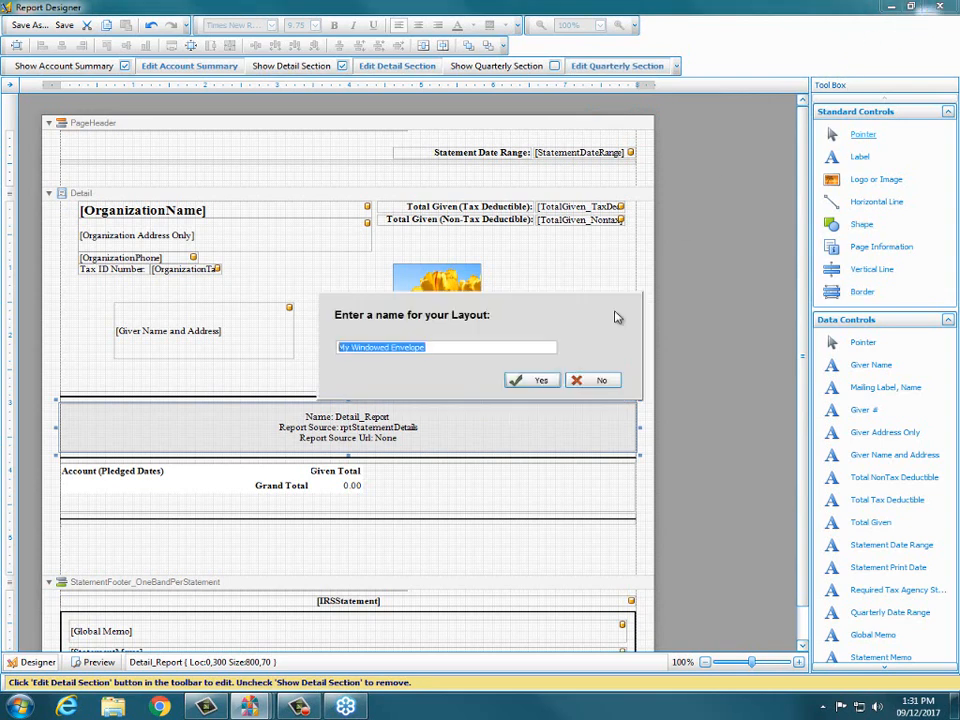
click(589, 380)
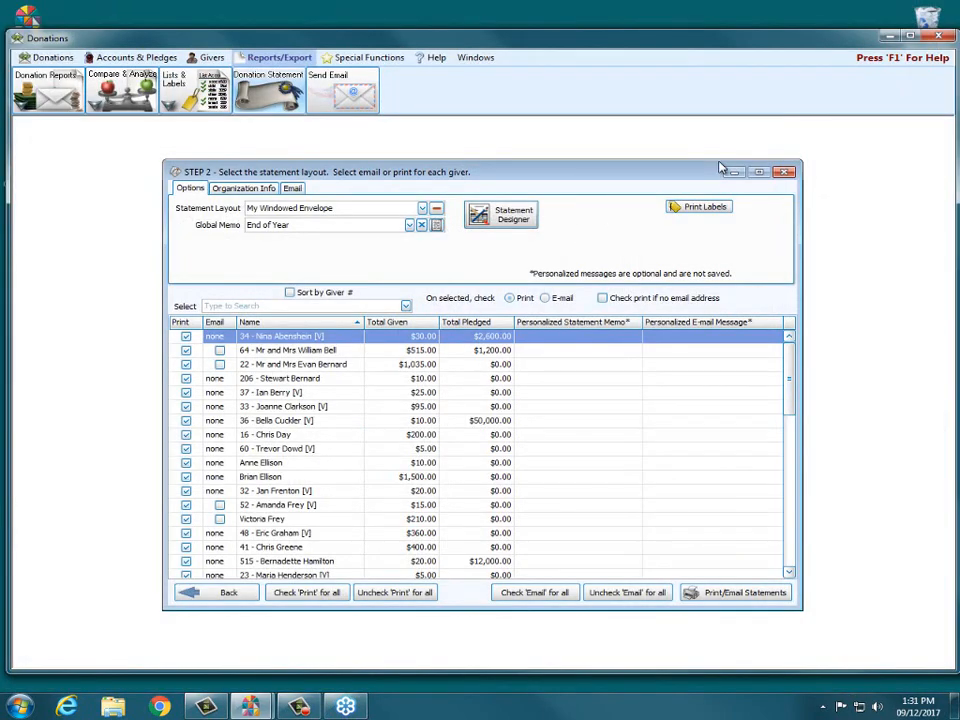
click(785, 172)
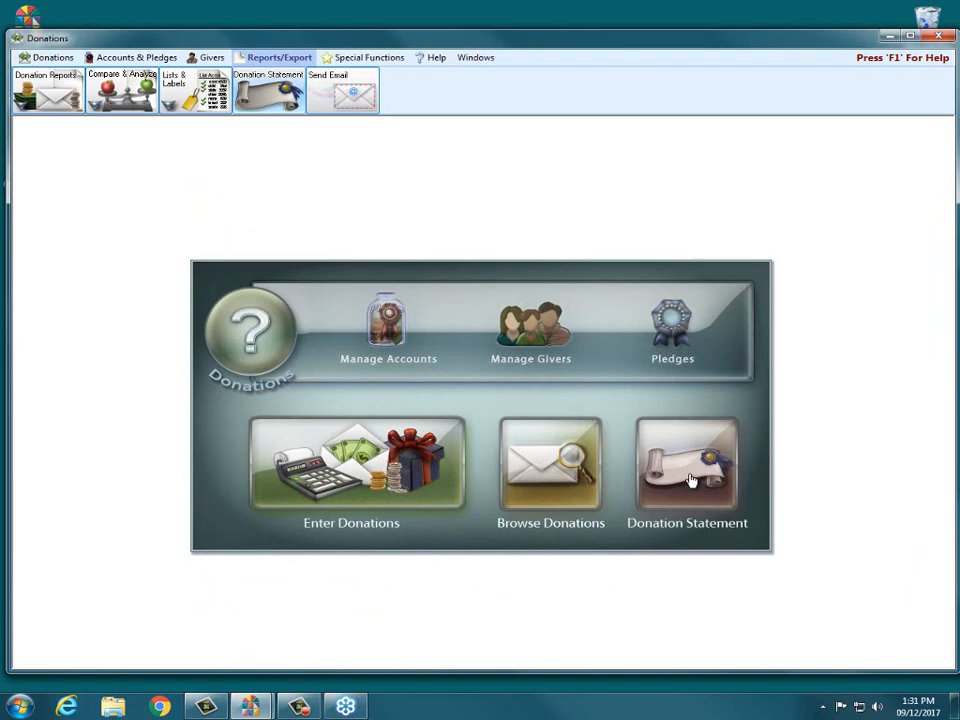
- Start a new Donation Statement with the existing selections and open My Windowed Envelope in the Statement Designer
click(690, 480)
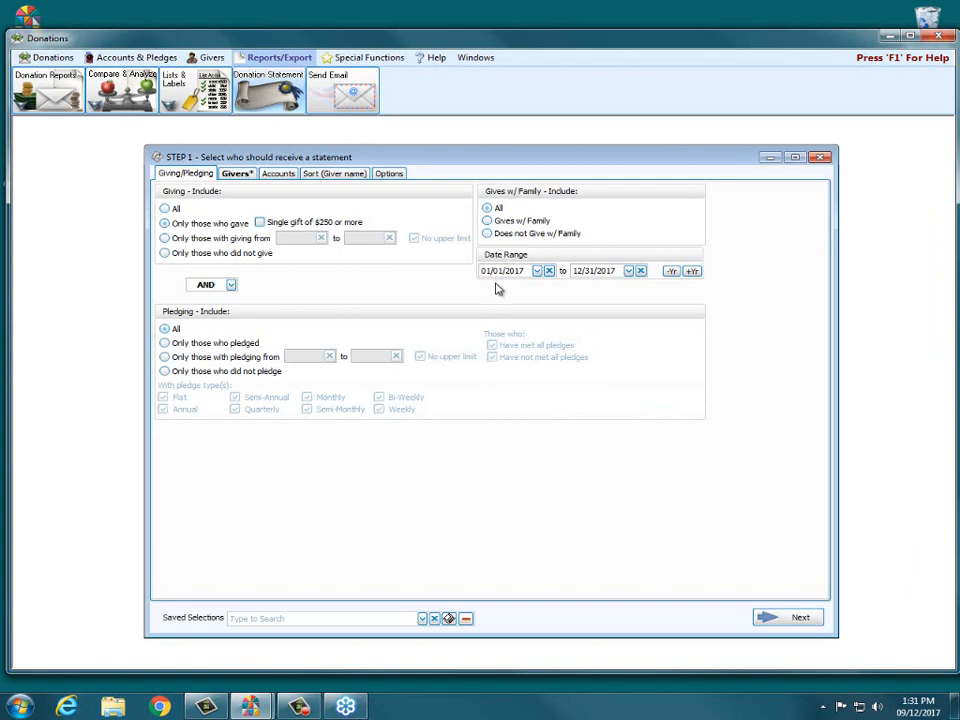
click(786, 618)
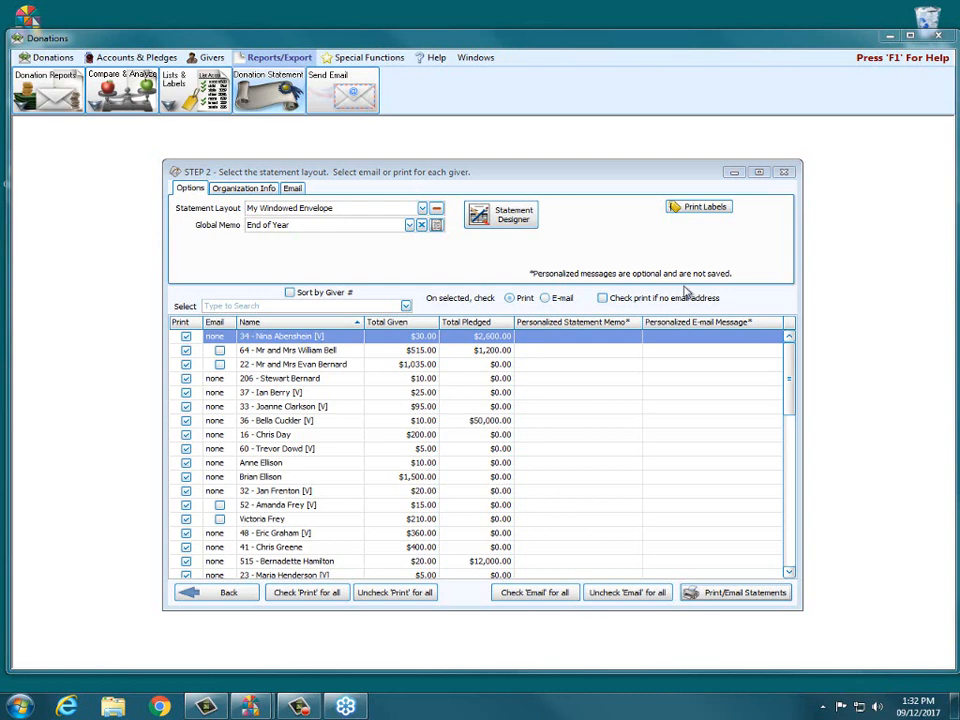
click(487, 215)
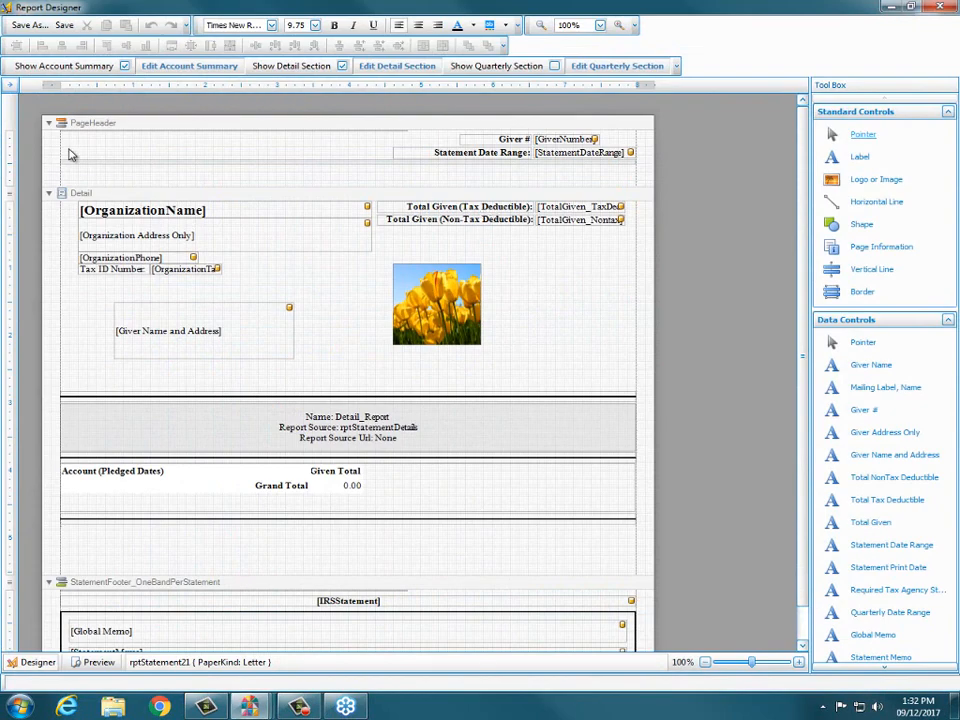
- Shift the left page margin slightly inward and move it back to its original position
click(61, 271)
drag(61, 271, 62, 273)
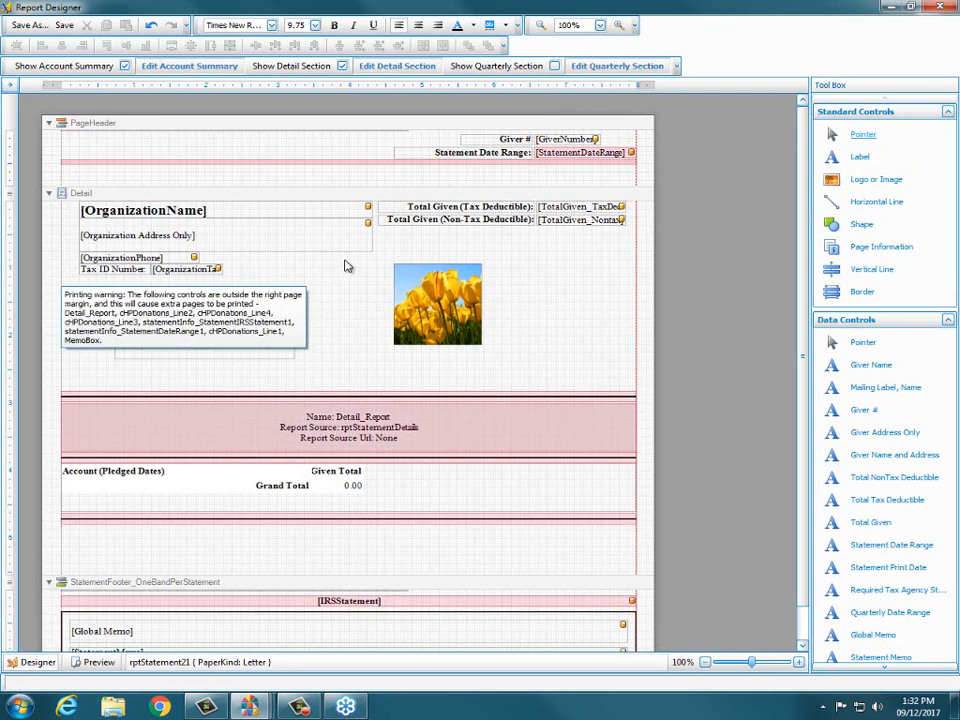
drag(61, 249, 59, 249)
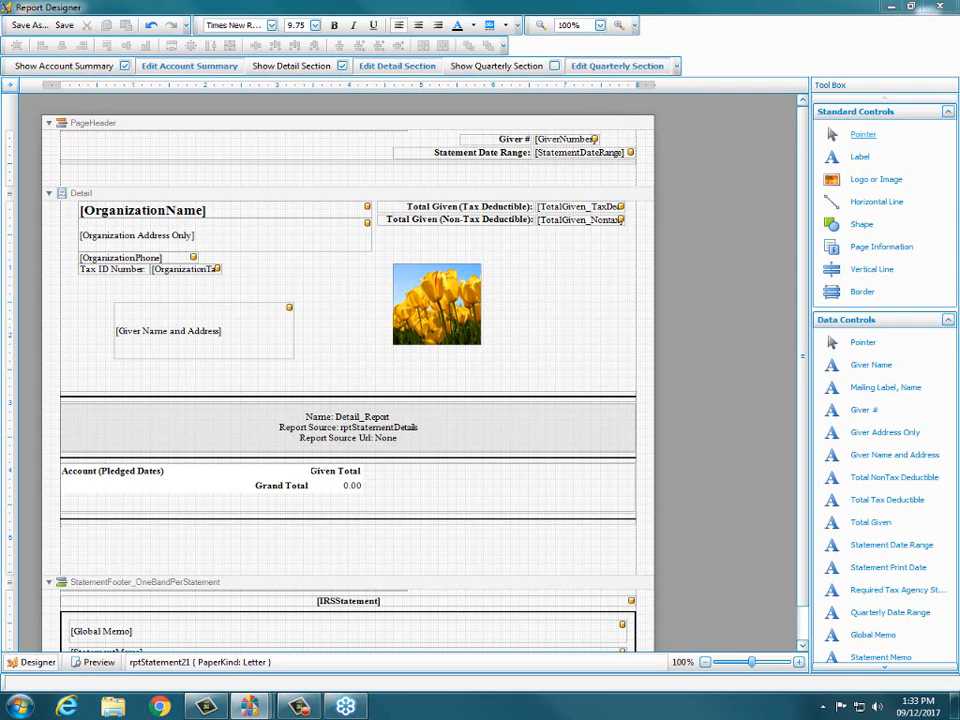
- Delete the tulip picture from the Detail band and place a new Logo or Image control in that area
click(440, 290)
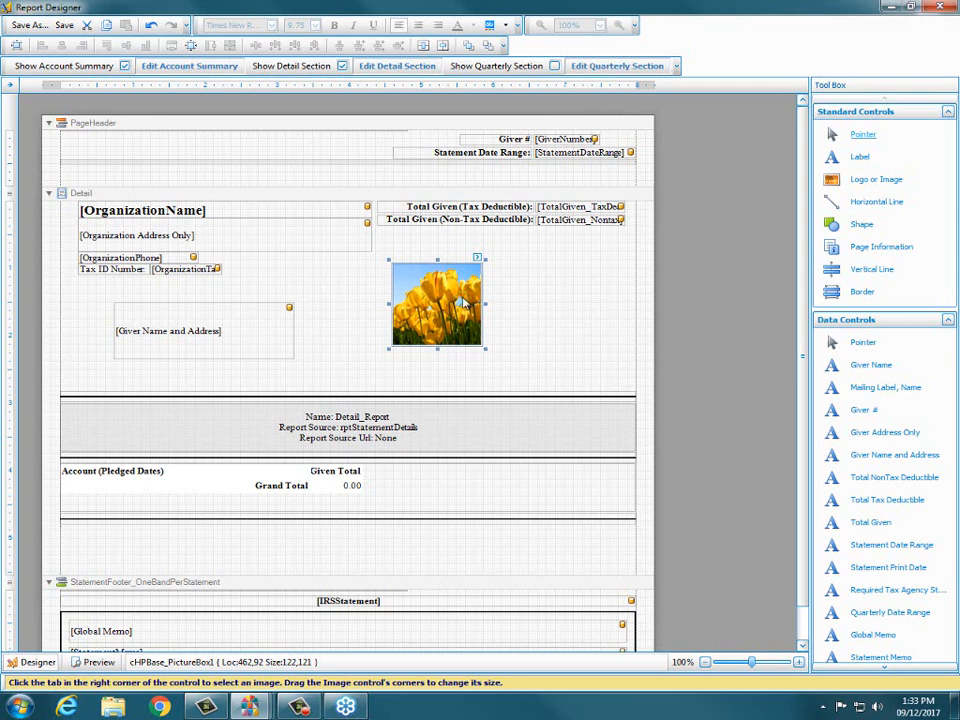
key(Delete)
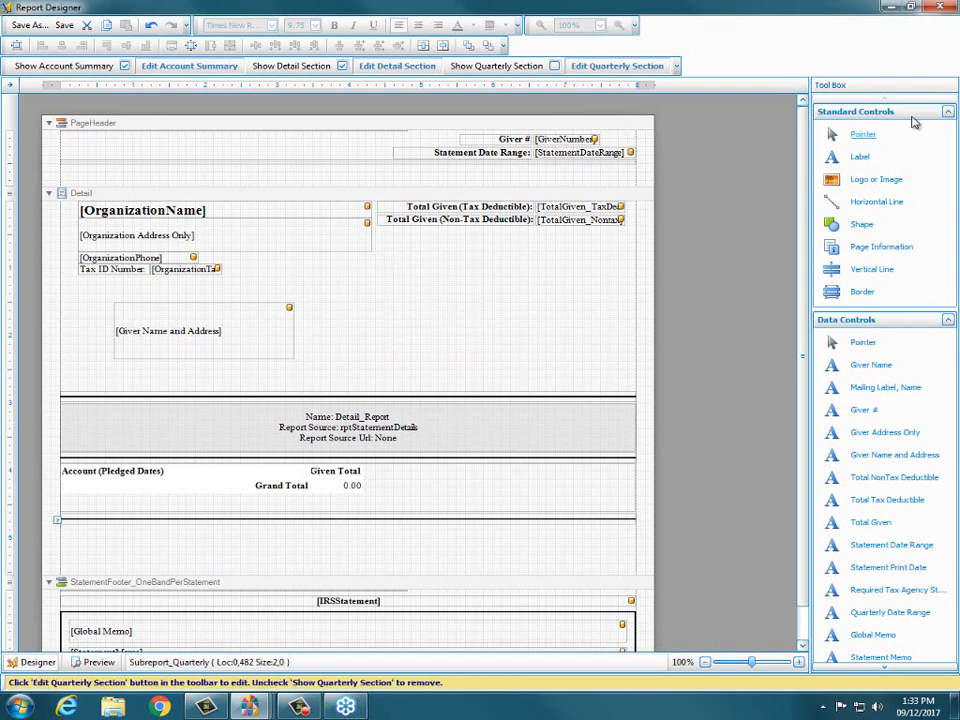
drag(866, 179, 477, 310)
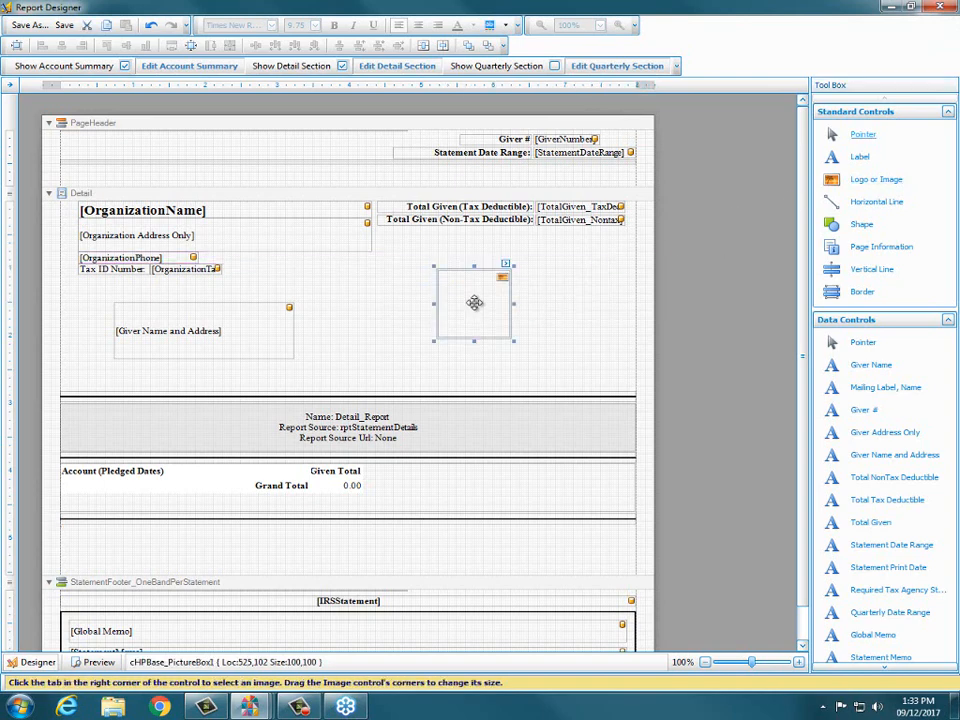
- Load the Tulips picture from the Sample Pictures folder into the new image control
click(506, 264)
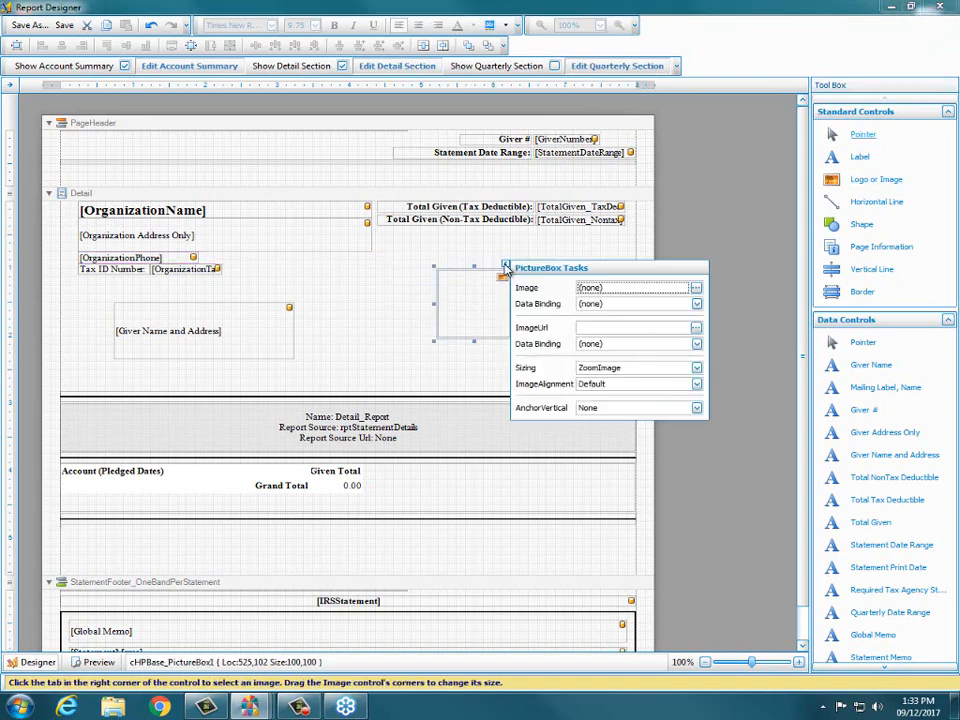
click(696, 287)
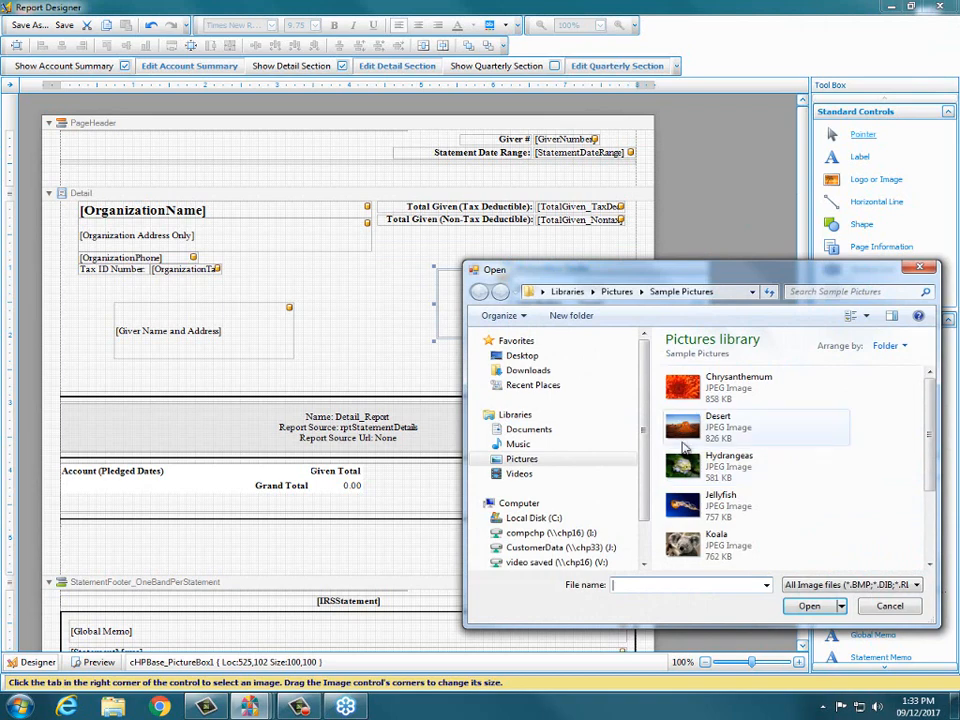
drag(933, 457, 932, 563)
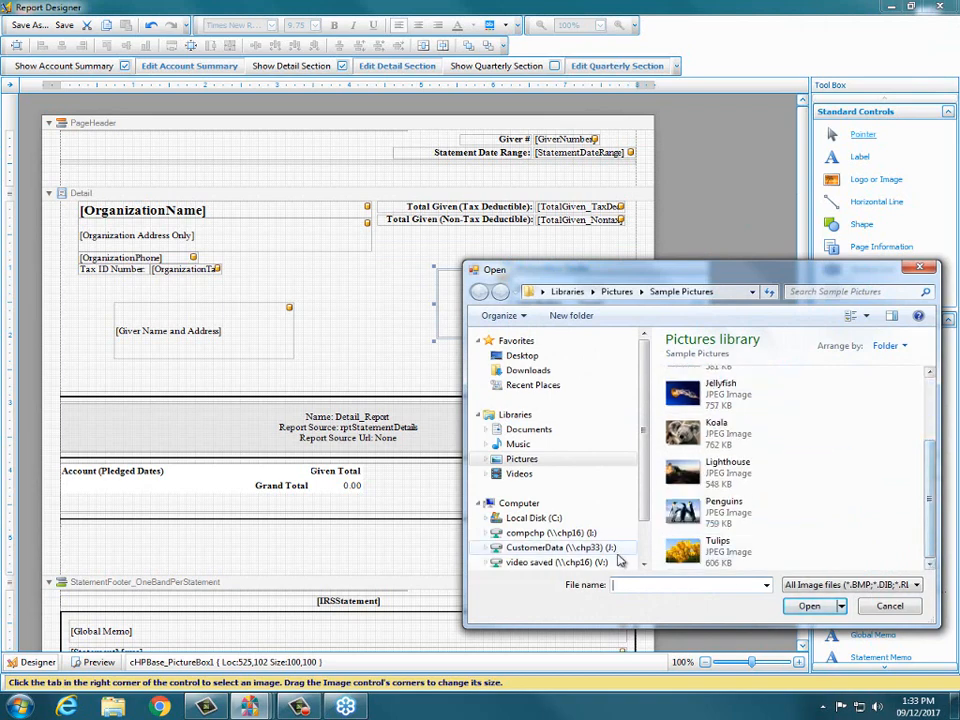
click(700, 548)
click(809, 606)
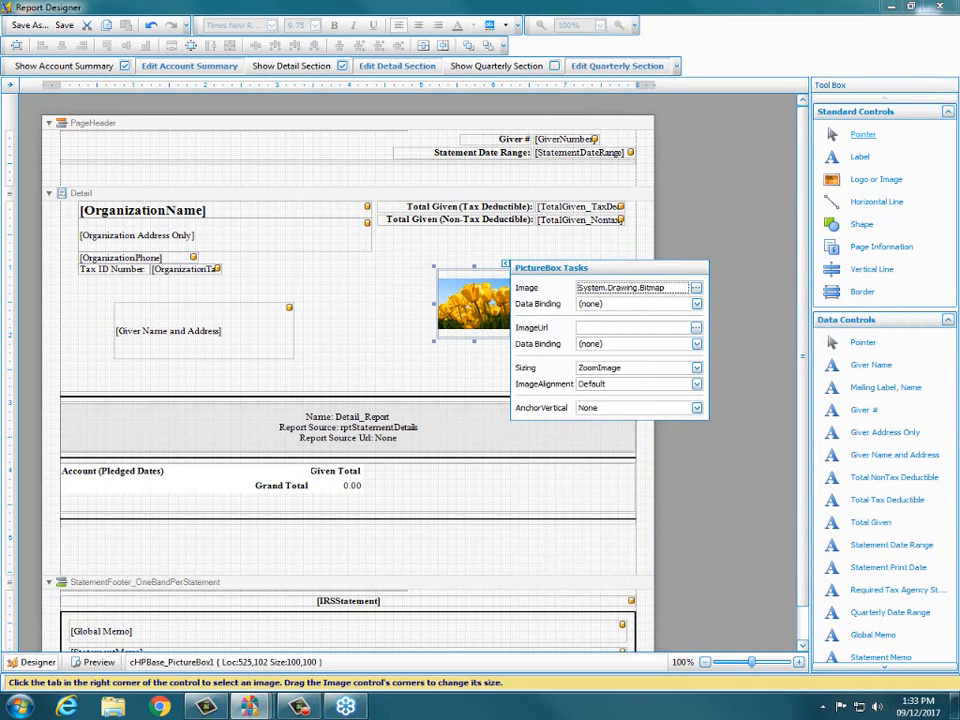
- Move the new tulip image lower in the Detail band, to about location 523,134
click(491, 303)
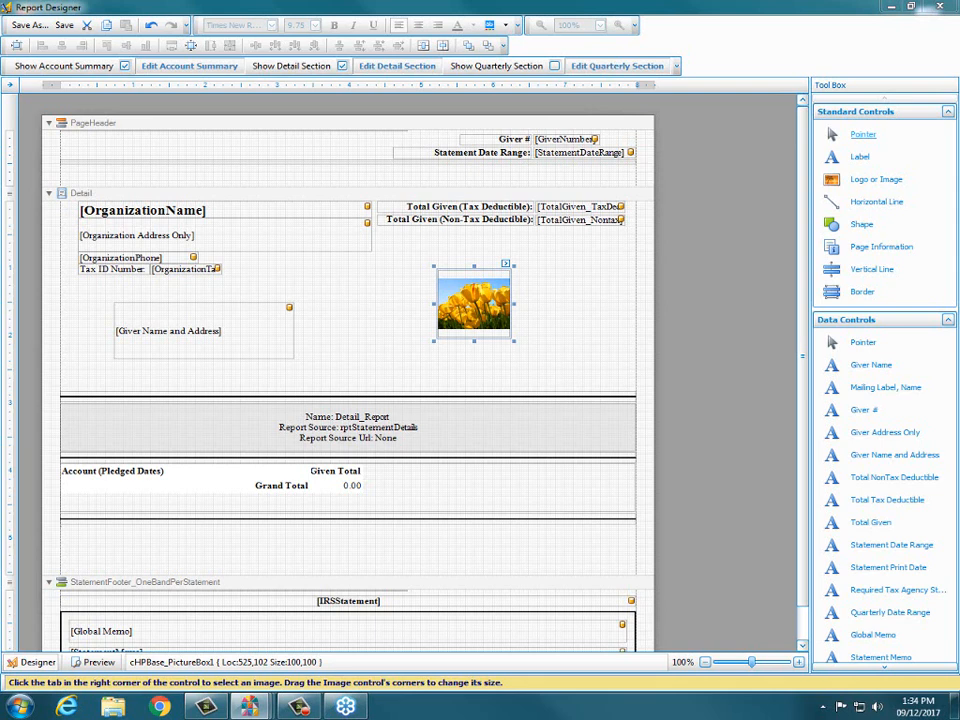
drag(463, 311, 463, 355)
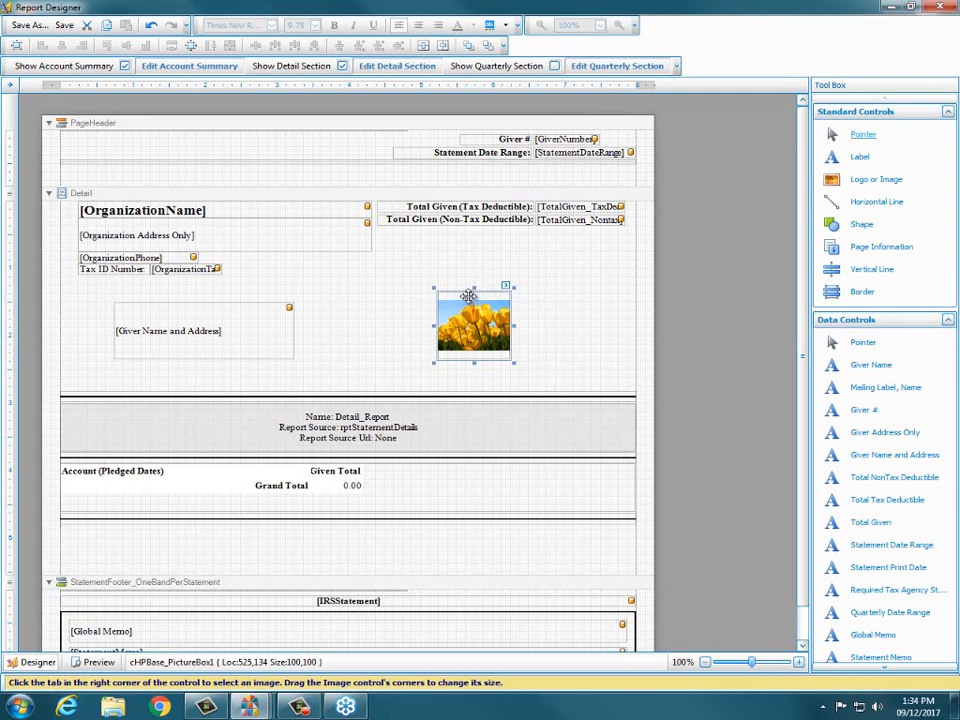
drag(468, 293, 467, 292)
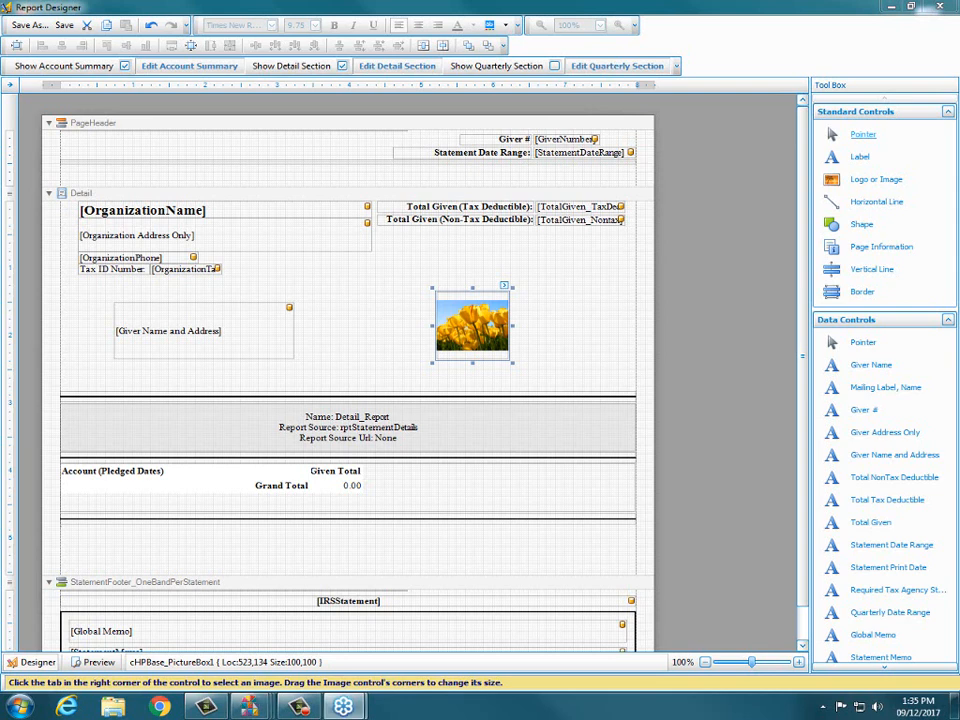
- Close the designer without saving, and exit the statement layout window and the Donations module
click(517, 381)
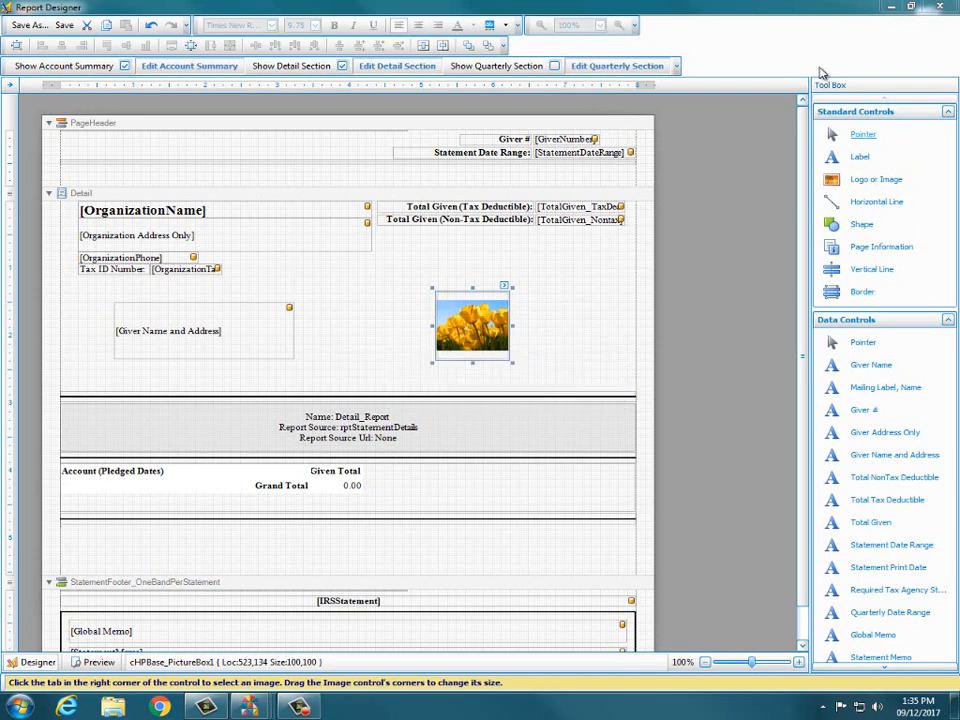
click(595, 380)
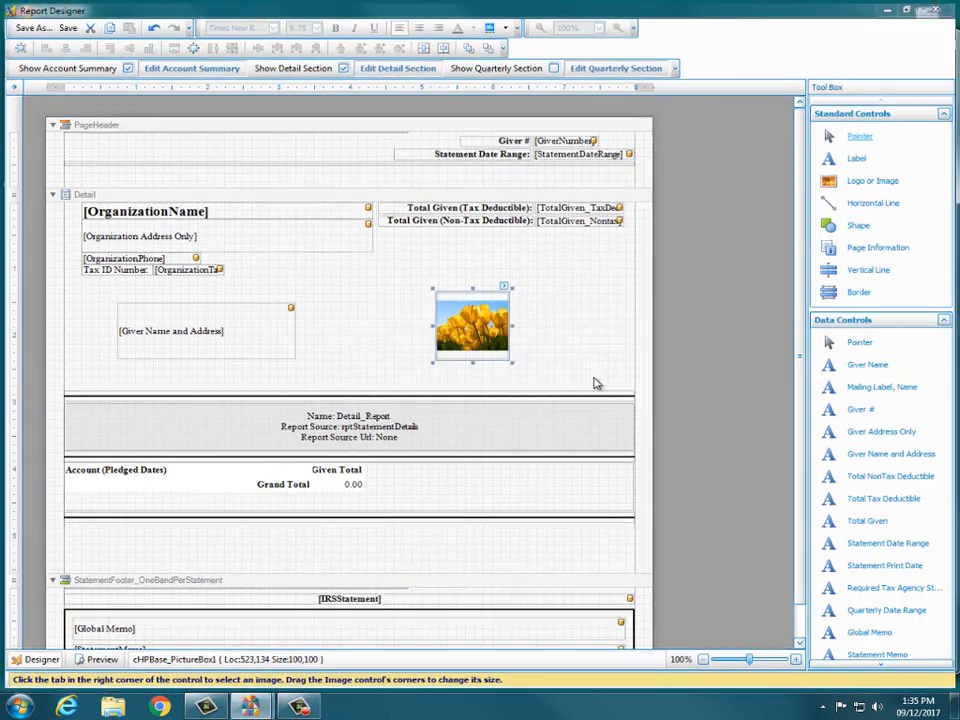
click(785, 173)
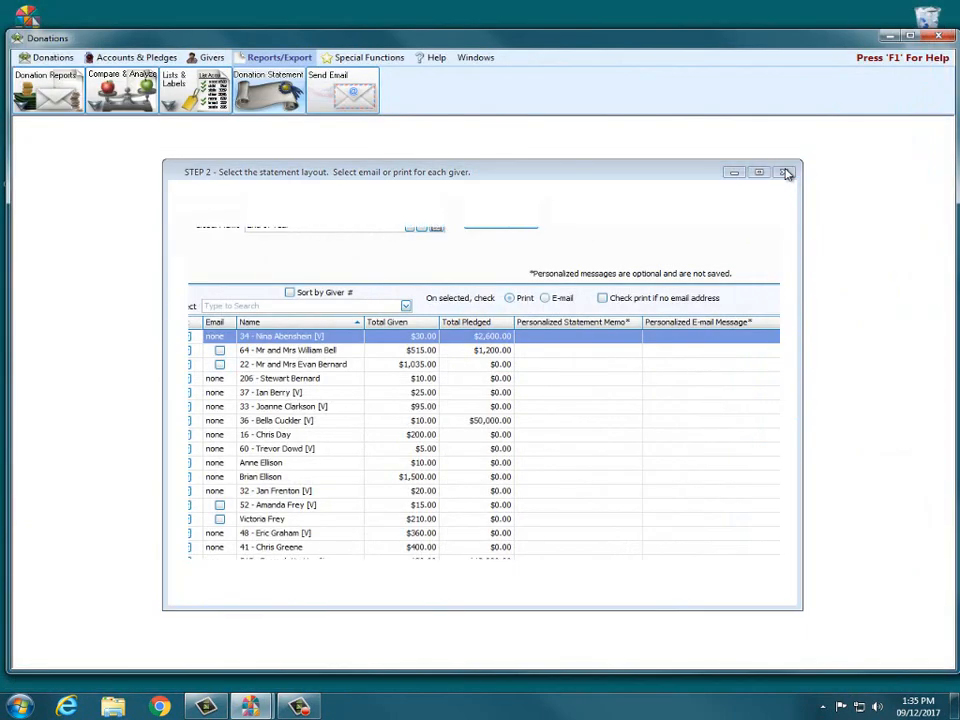
click(938, 37)
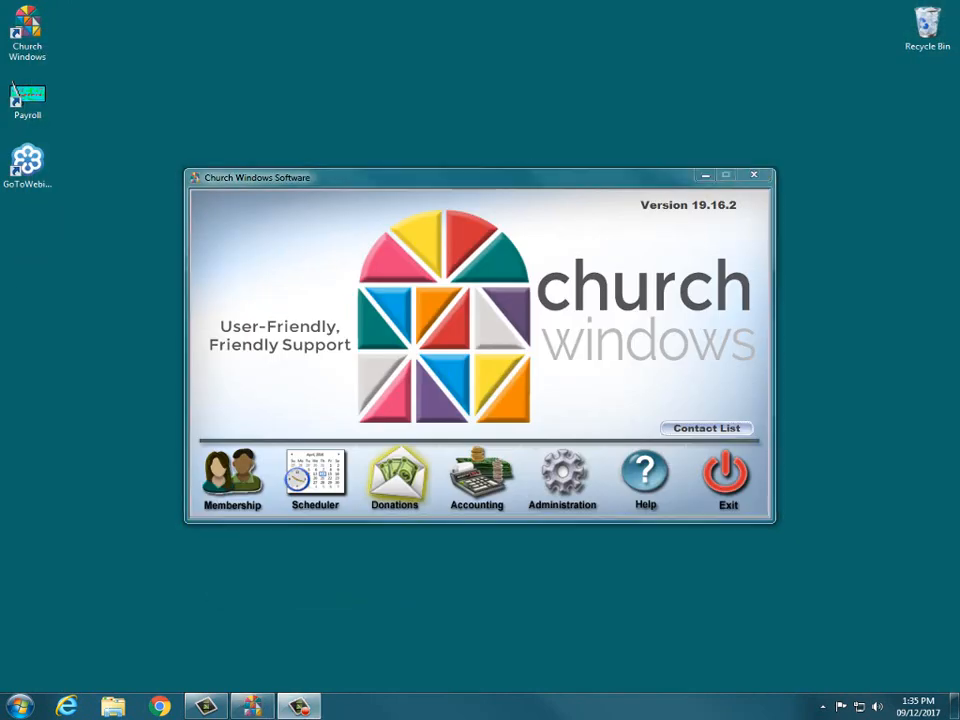